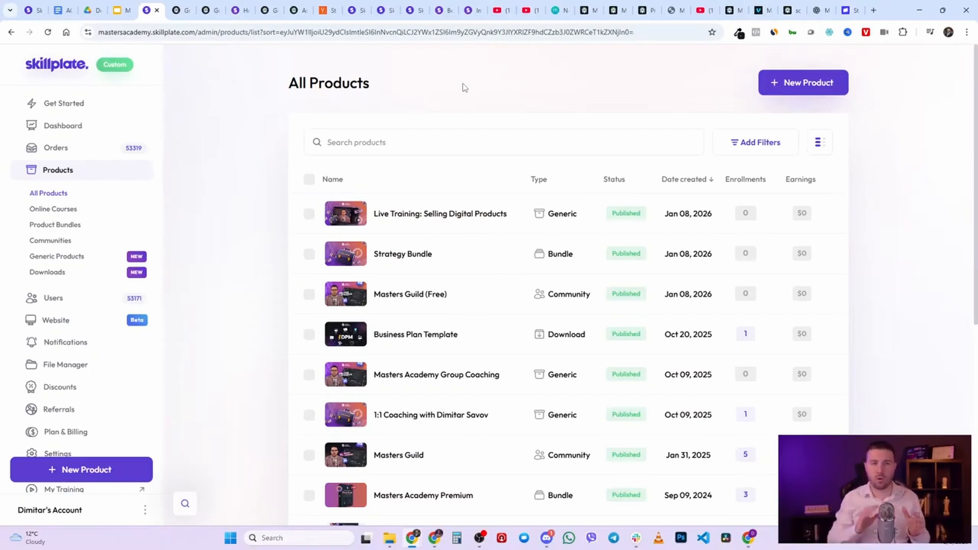
# Step: Start a new online course named "Selling Digital Products" of the Business kind and open its AI generation form
pyautogui.click(819, 81)
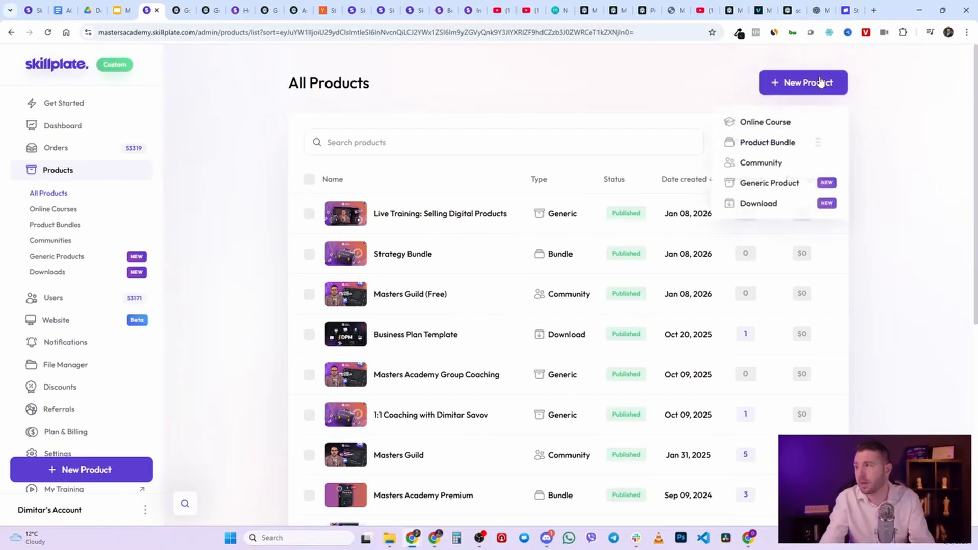
pyautogui.click(780, 123)
pyautogui.click(536, 215)
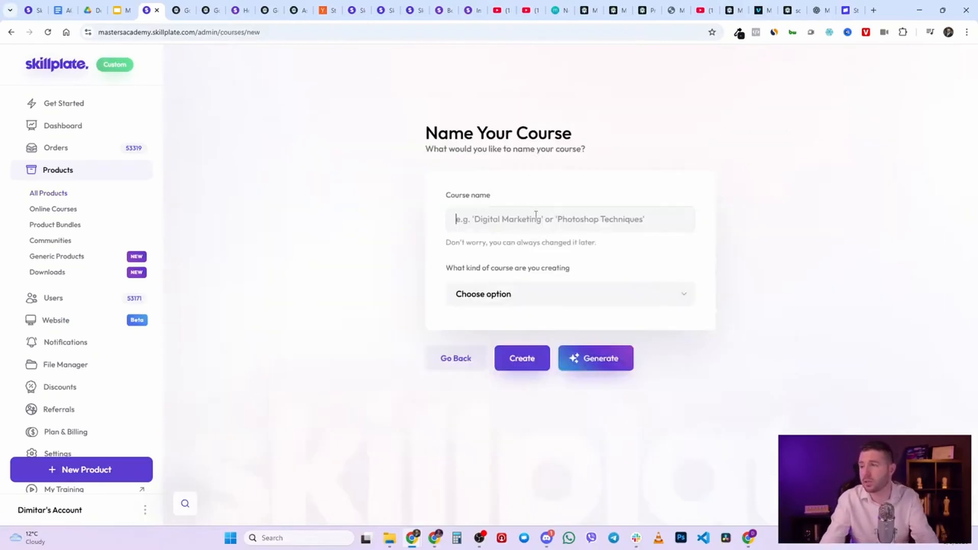
pyautogui.write('Selling Digital Products')
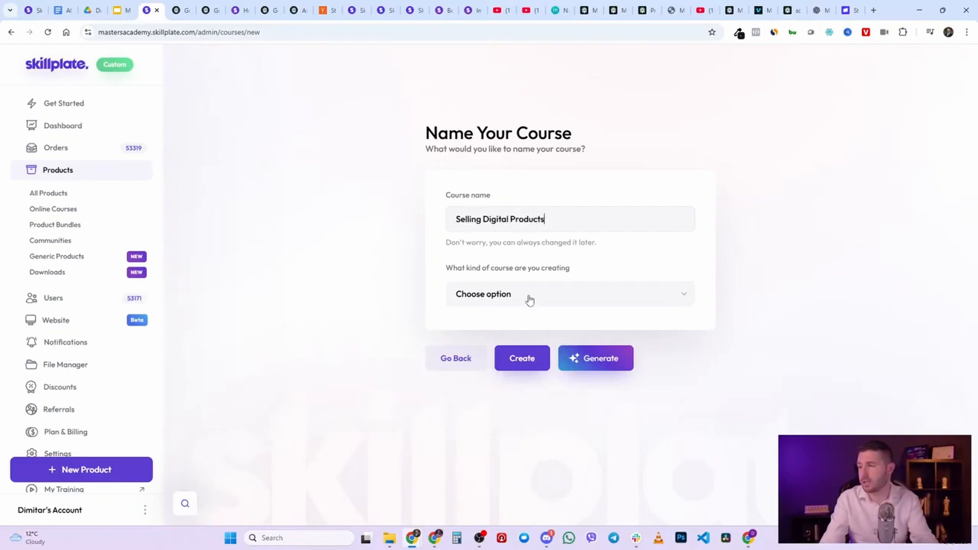
pyautogui.click(529, 299)
pyautogui.click(524, 371)
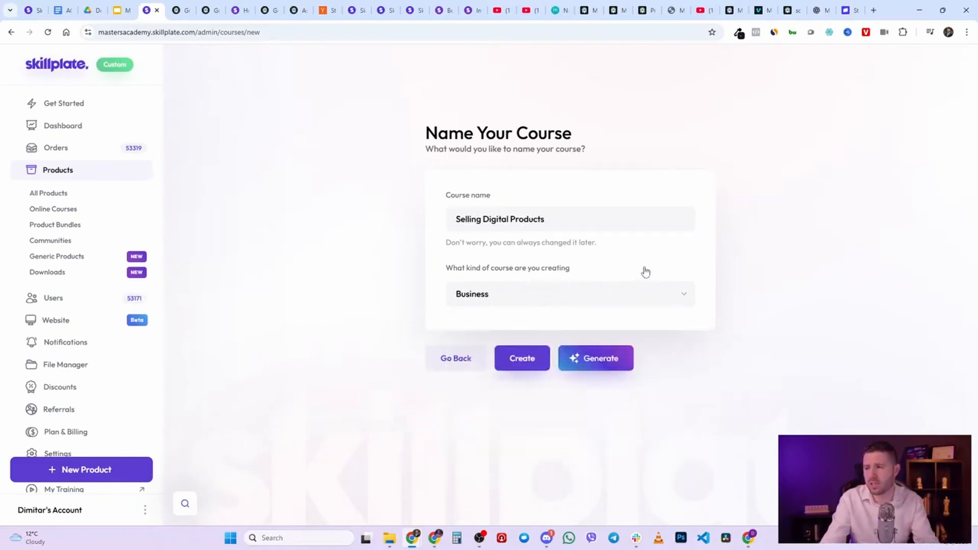
pyautogui.click(601, 361)
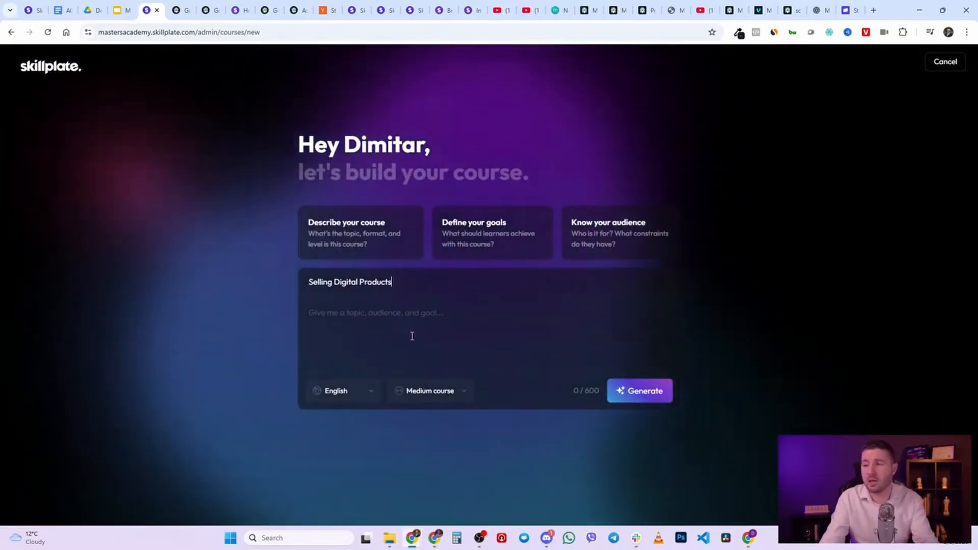
# Step: Keep English as the generation language and set the course length to Large course
pyautogui.click(412, 336)
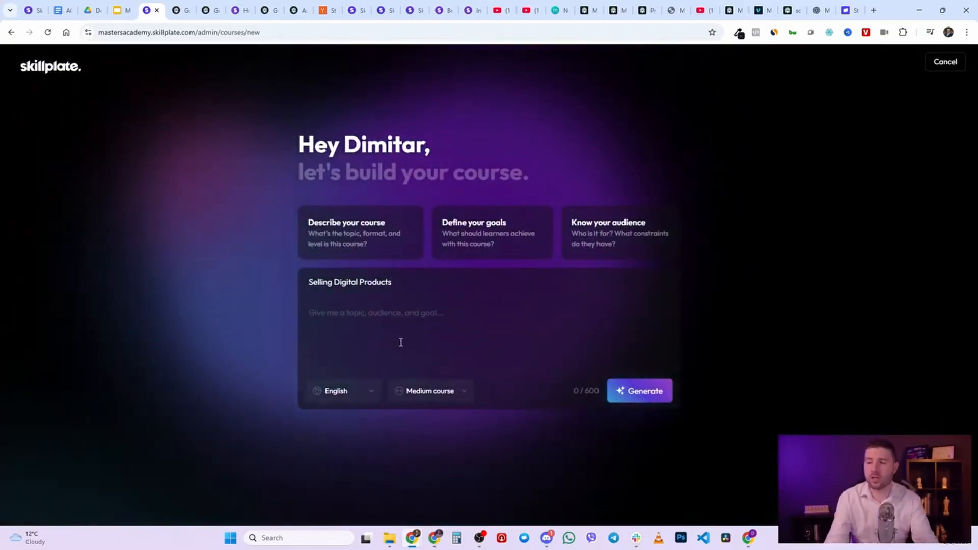
pyautogui.click(369, 396)
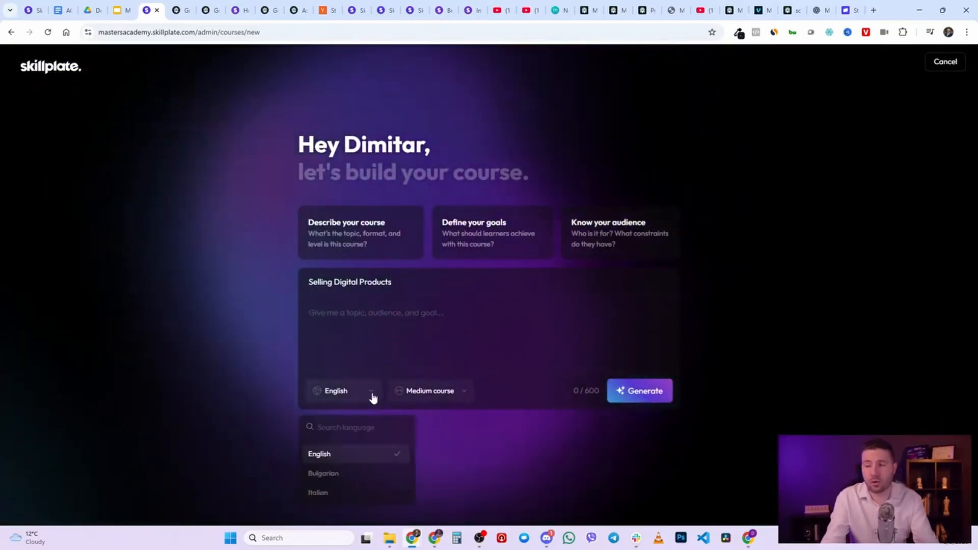
pyautogui.click(371, 396)
pyautogui.click(454, 391)
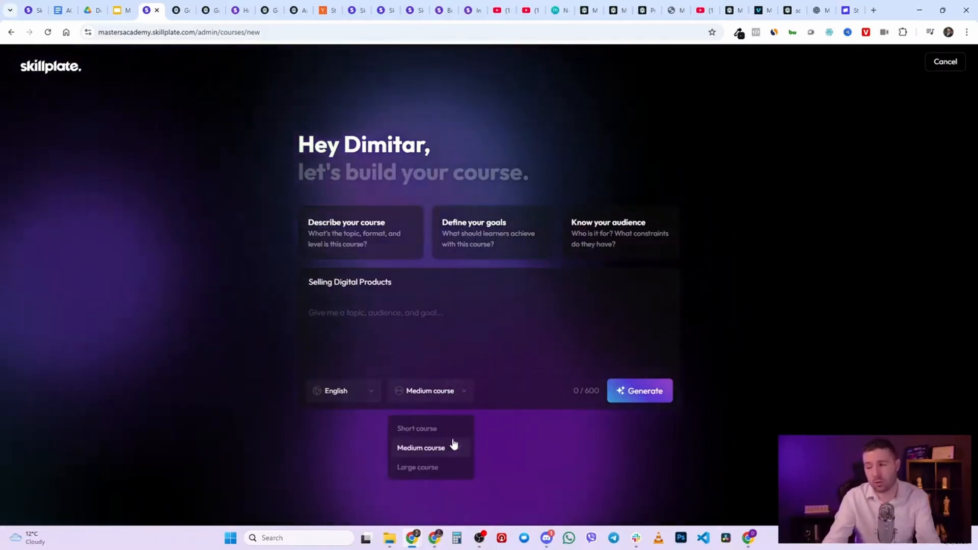
pyautogui.click(445, 468)
pyautogui.click(440, 343)
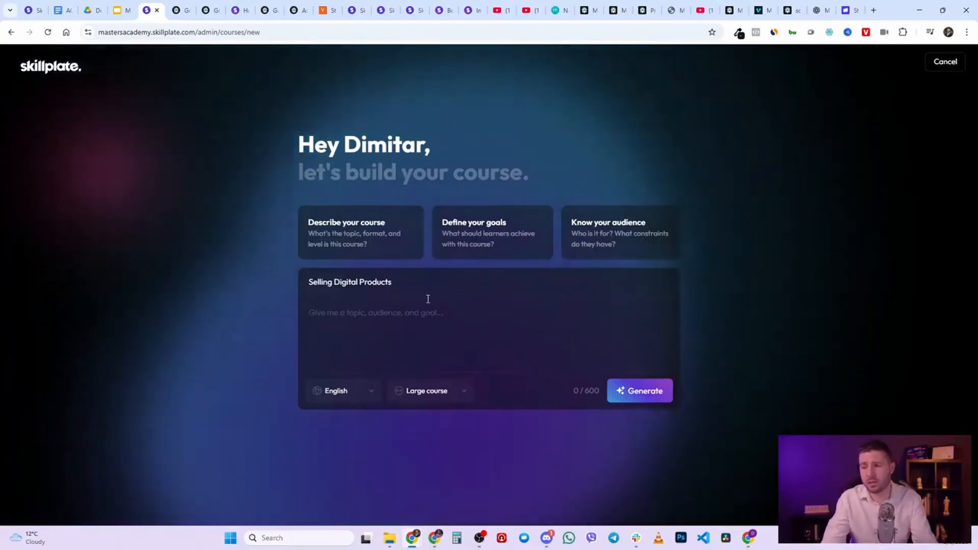
# Step: Extend the course title in the generation form to "Selling Digital Products for Entrepreneurs"
pyautogui.moveTo(414, 282); pyautogui.dragTo(298, 286)
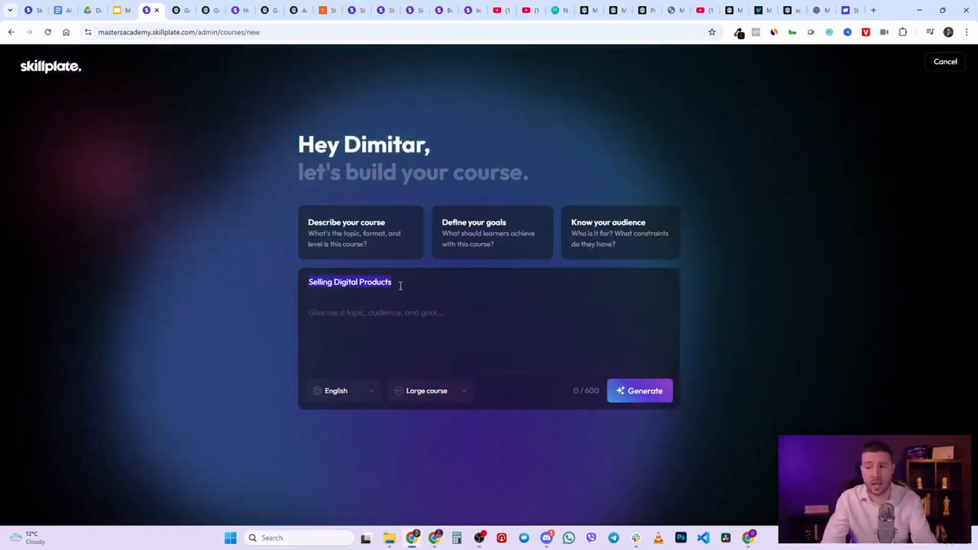
pyautogui.click(415, 282)
pyautogui.doubleClick(417, 281)
pyautogui.moveTo(413, 282); pyautogui.dragTo(279, 283)
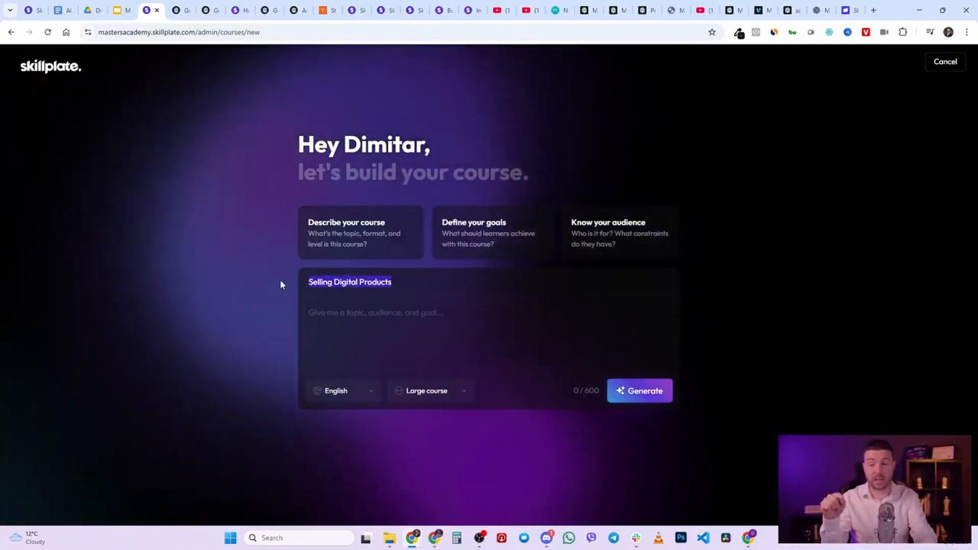
pyautogui.click(432, 283)
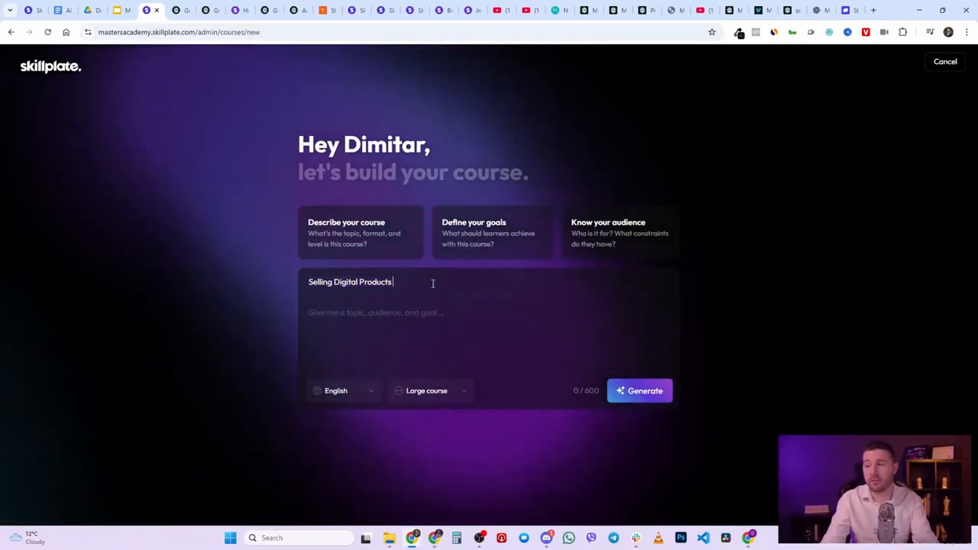
pyautogui.write('for Enr')
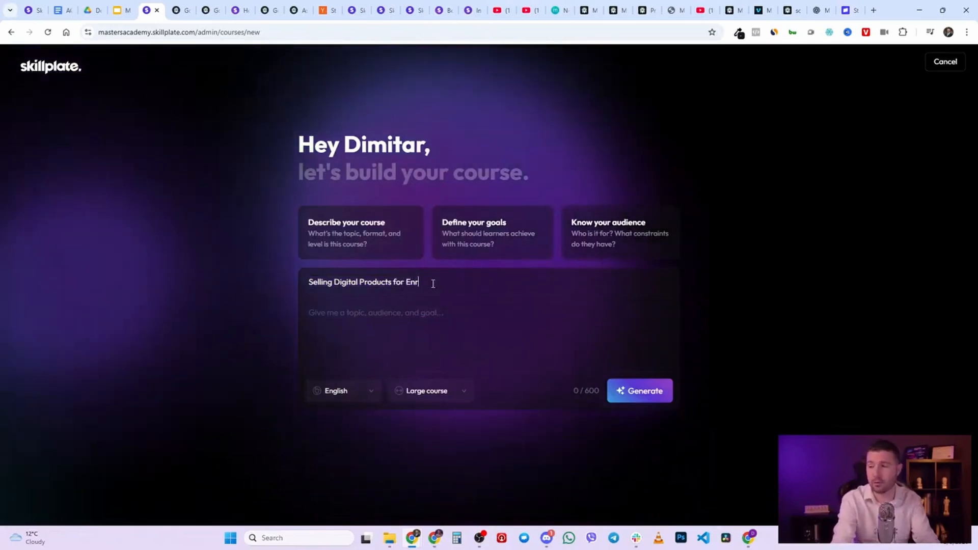
pyautogui.write('rep')
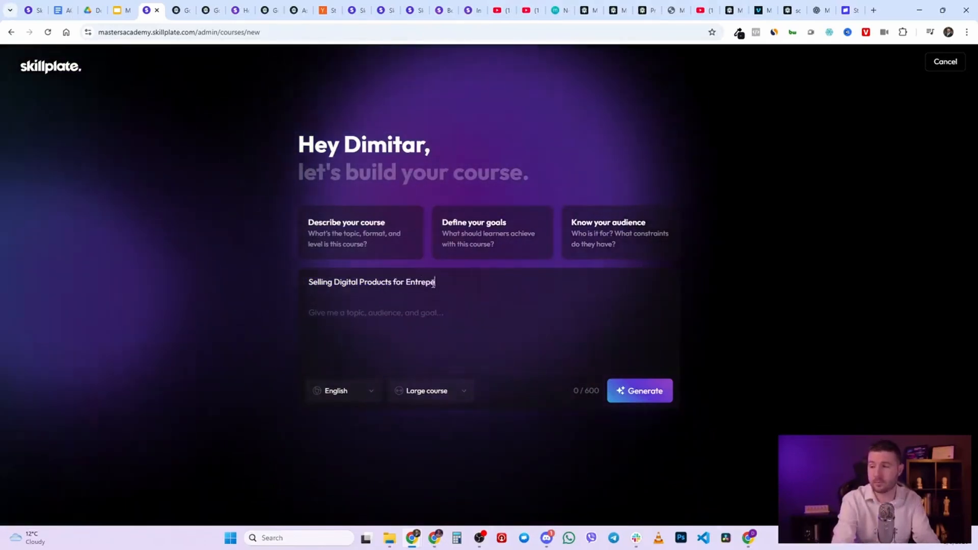
pyautogui.write('reneurs')
pyautogui.click(441, 313)
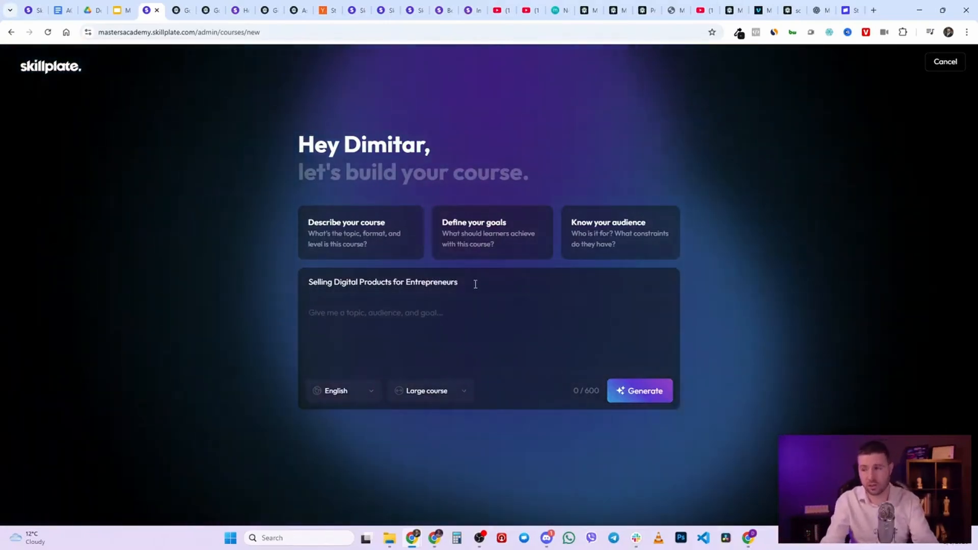
pyautogui.moveTo(474, 284); pyautogui.dragTo(295, 289)
# Step: Begin the course description with "This course will teach people how to sell any digital product"
pyautogui.click(396, 319)
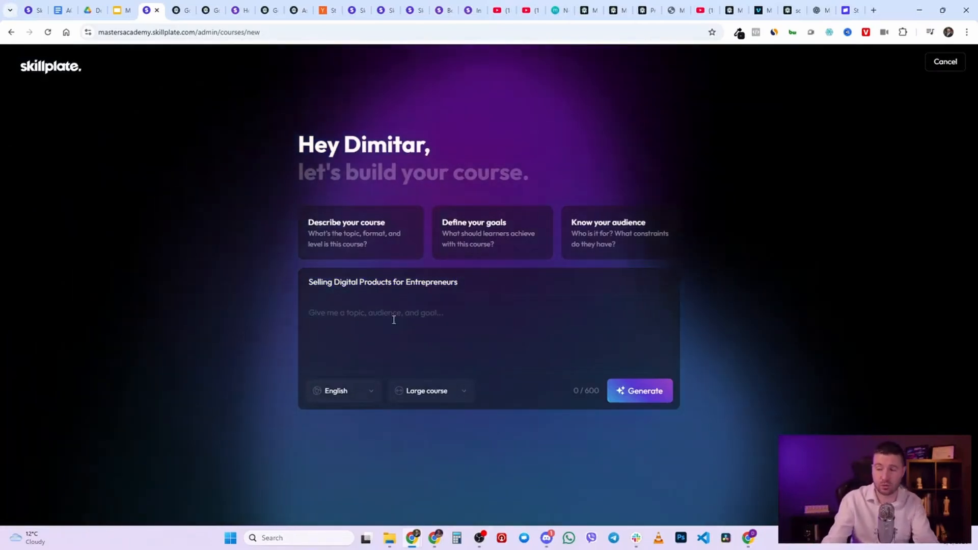
pyautogui.write('This c')
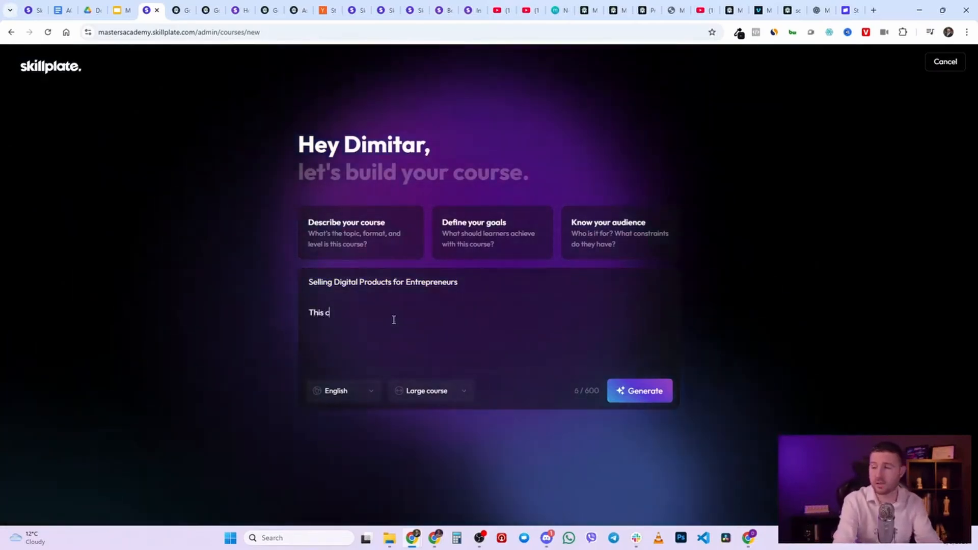
pyautogui.write('ourse will te')
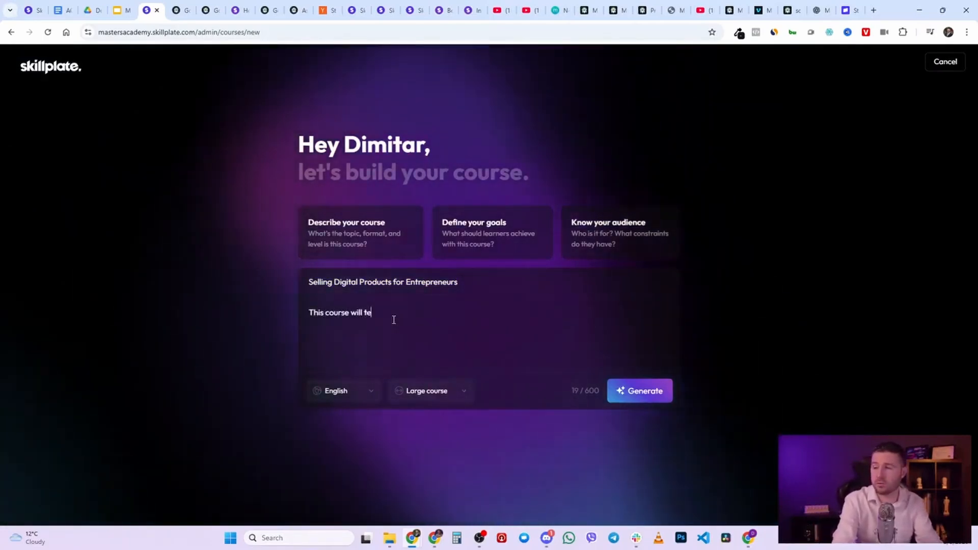
pyautogui.write('ach peoplet')
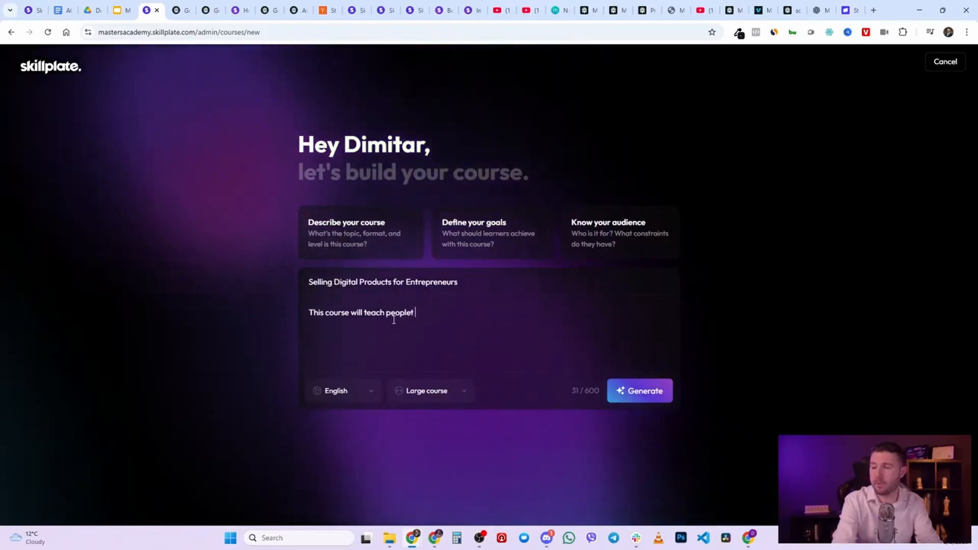
pyautogui.press('BackSpace')
pyautogui.press('BackSpace')
pyautogui.write('g')
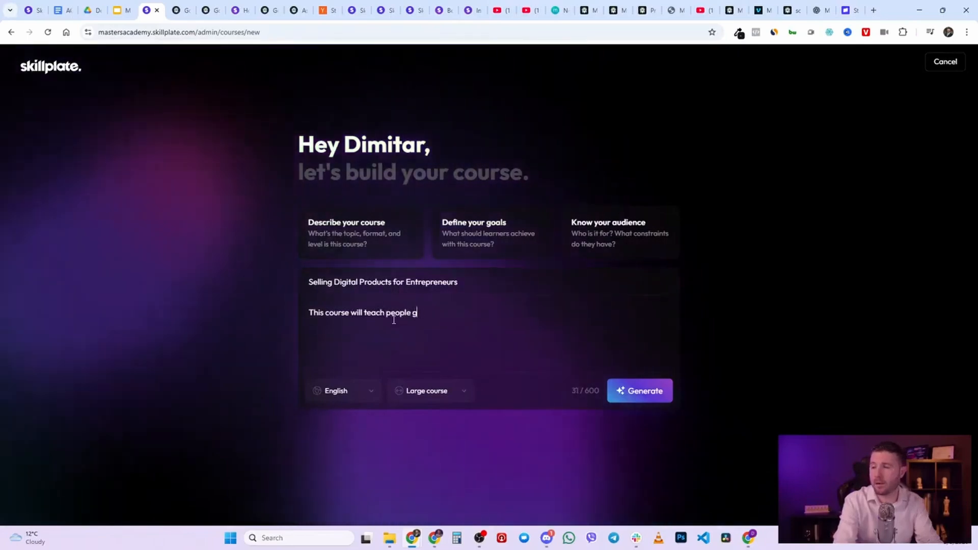
pyautogui.press('BackSpace')
pyautogui.write('how to se')
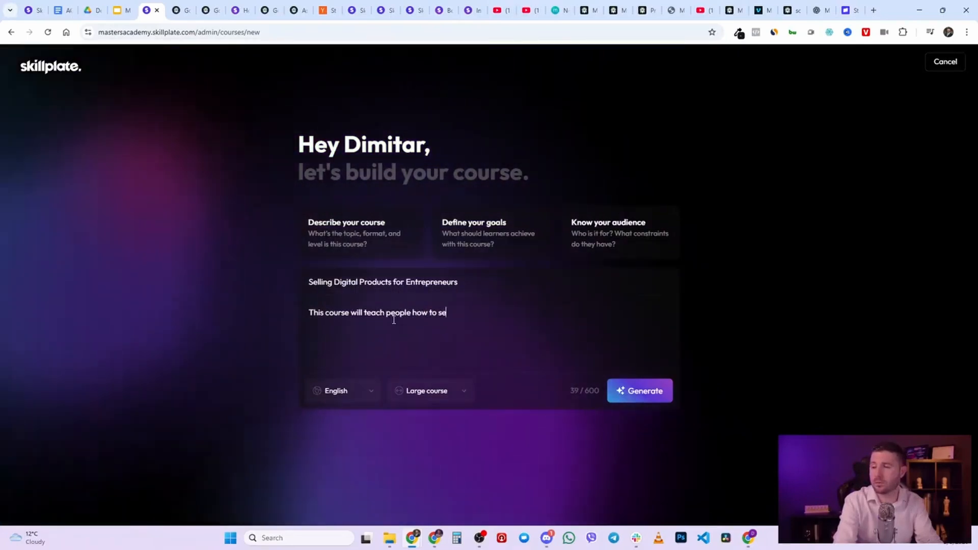
pyautogui.write('ll any digit')
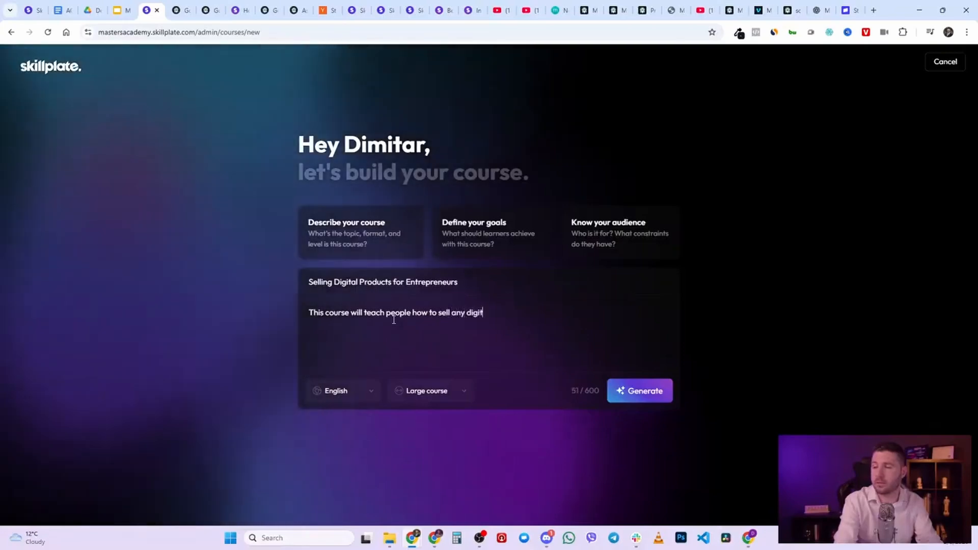
pyautogui.write('al product')
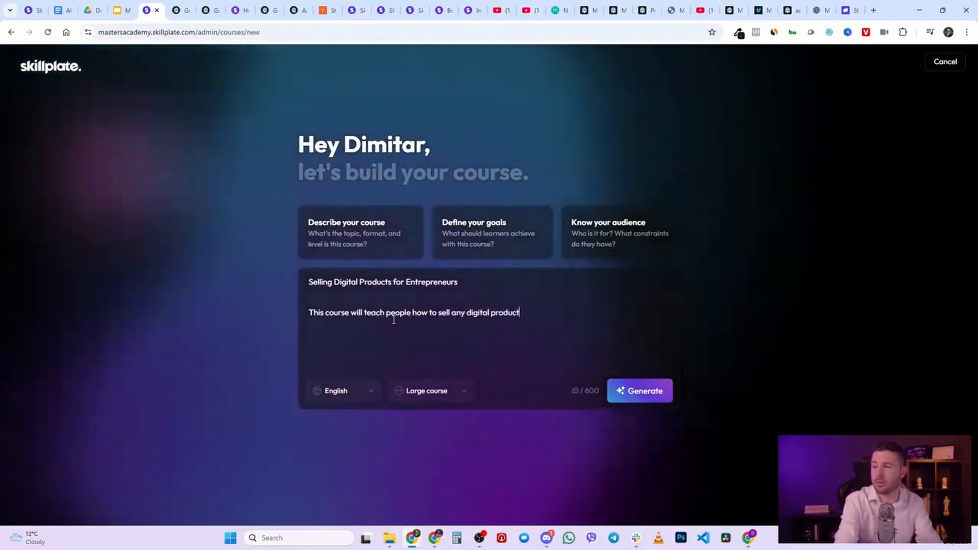
# Step: Complete the description with "known to man like online courses, communities, coaching, downloads, bundles, memberships etc." and generate the course
pyautogui.write('known to man like online courses, communities, coaching, downloads, bundles, memberships etc.')
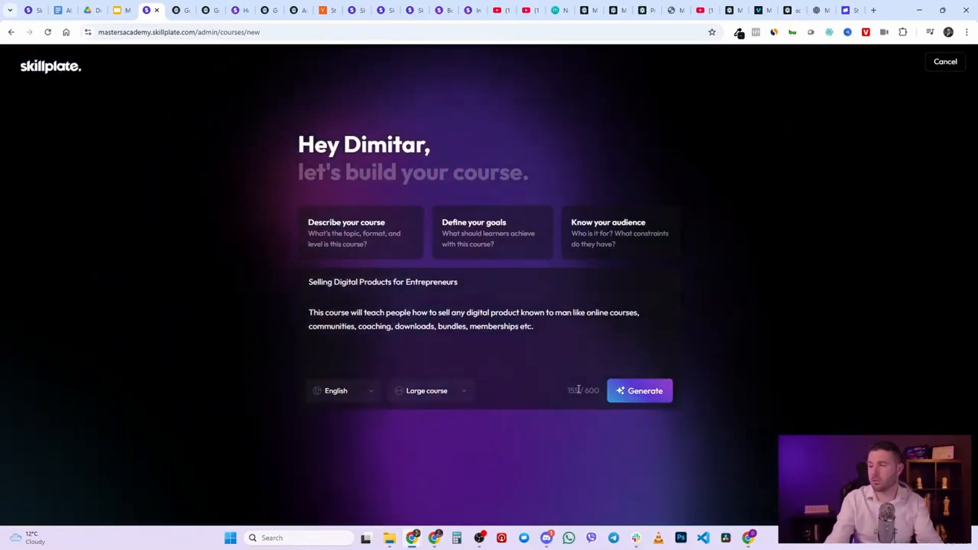
pyautogui.click(634, 397)
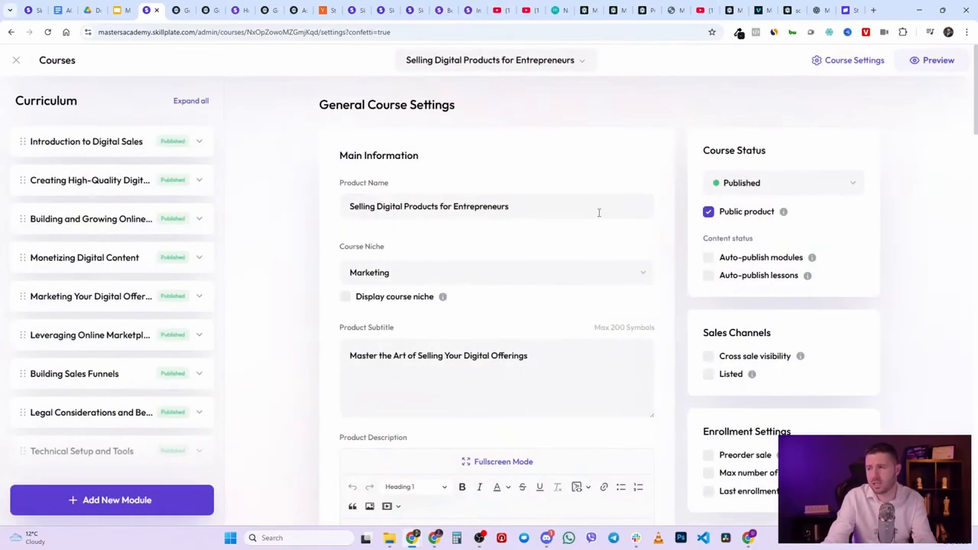
# Step: Examine the generated curriculum, looking through its list of modules and the lessons inside the first three
pyautogui.click(203, 103)
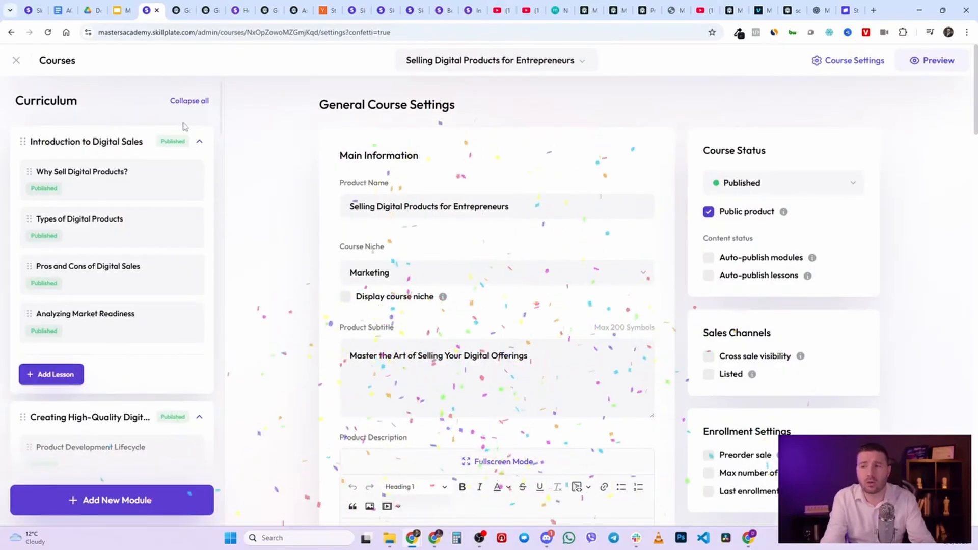
pyautogui.click(200, 146)
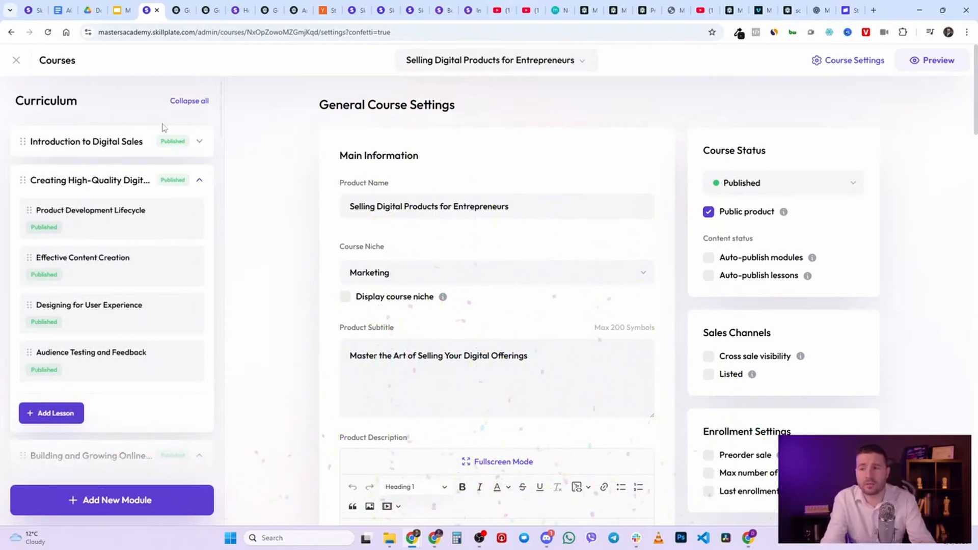
pyautogui.click(149, 141)
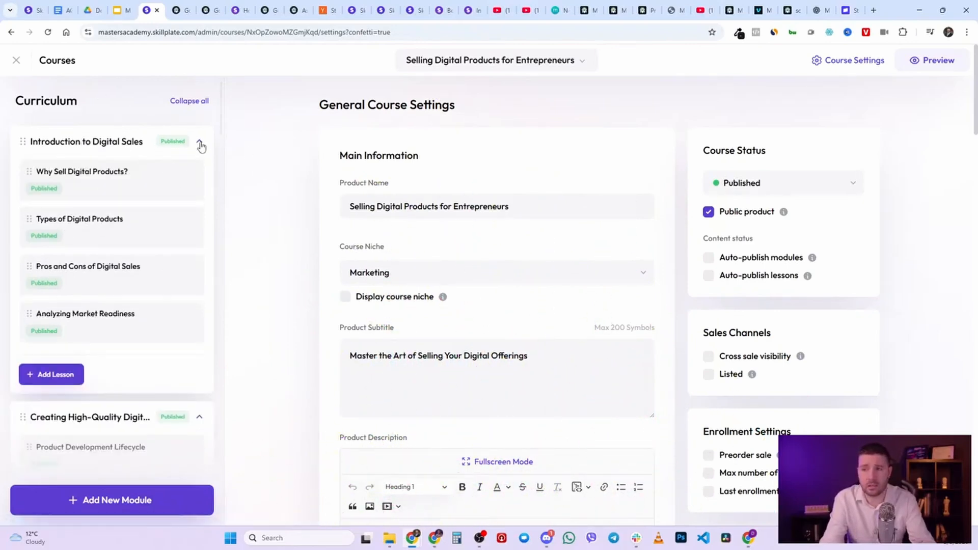
pyautogui.click(200, 145)
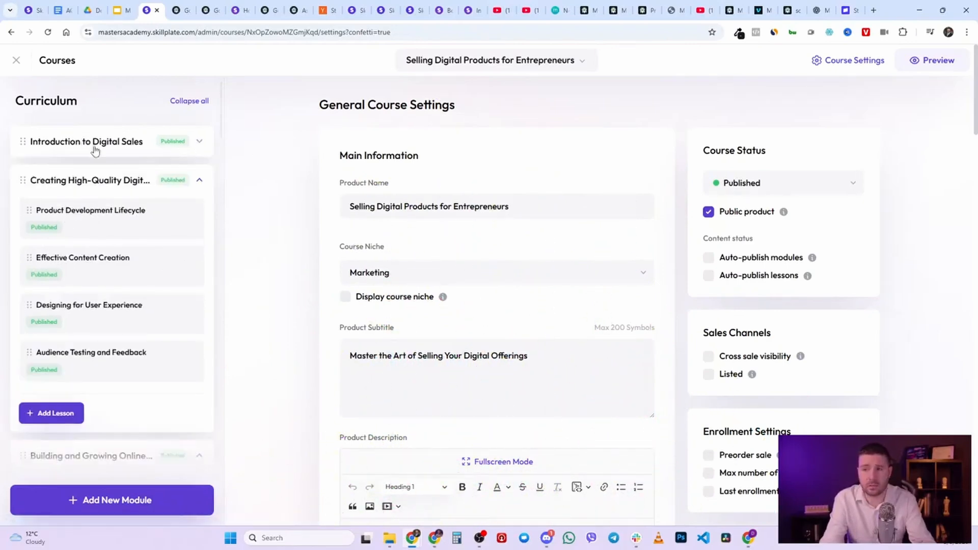
pyautogui.click(198, 182)
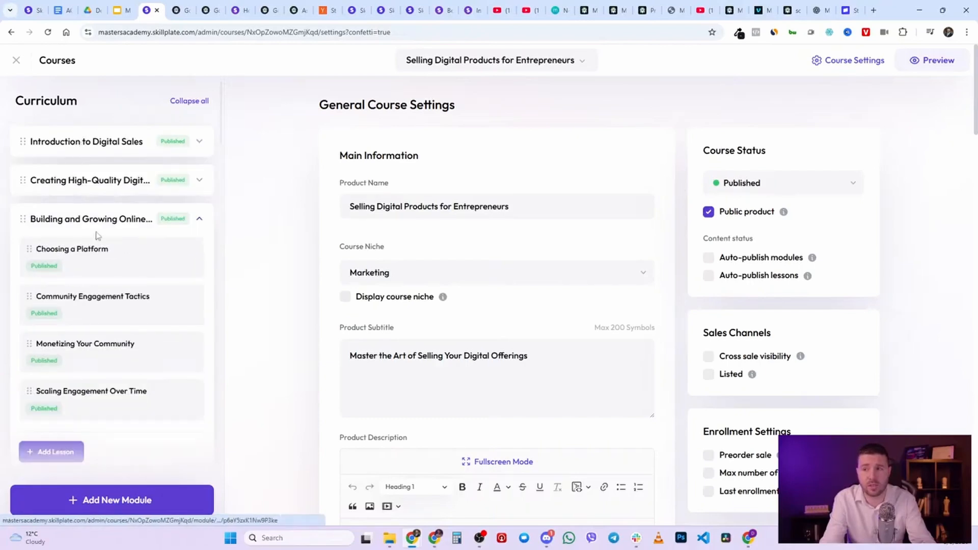
pyautogui.click(200, 218)
pyautogui.click(205, 108)
pyautogui.scroll(-4, 197, 186)
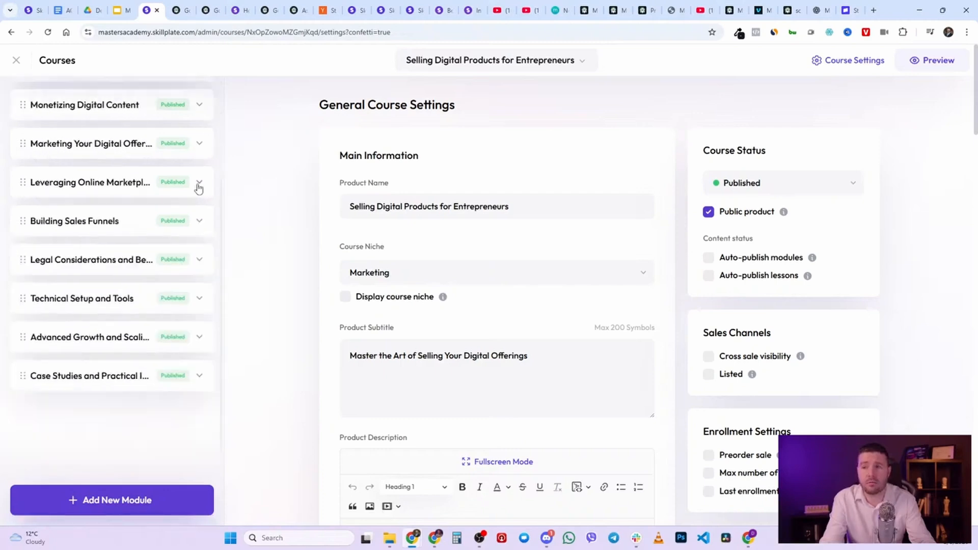
pyautogui.scroll(3, 197, 198)
pyautogui.scroll(1, 198, 198)
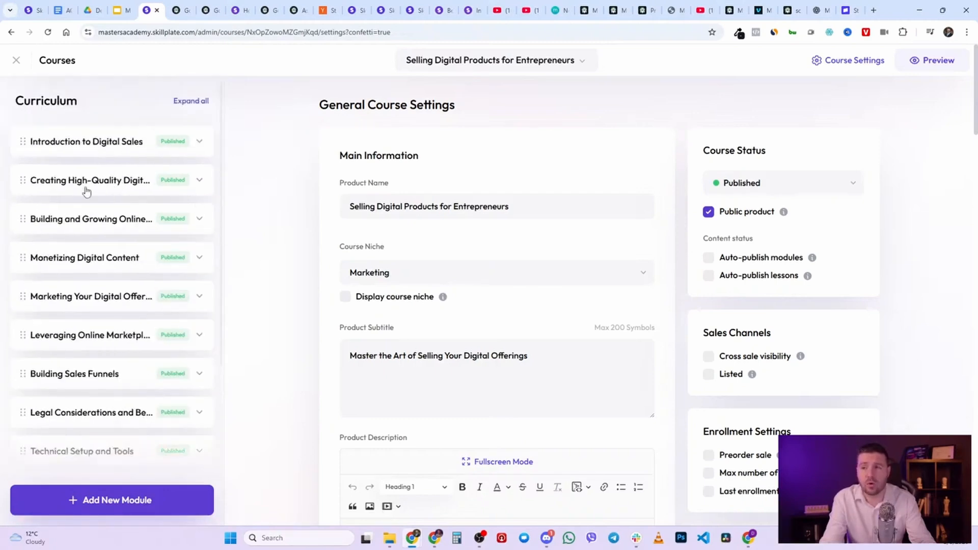
pyautogui.click(199, 182)
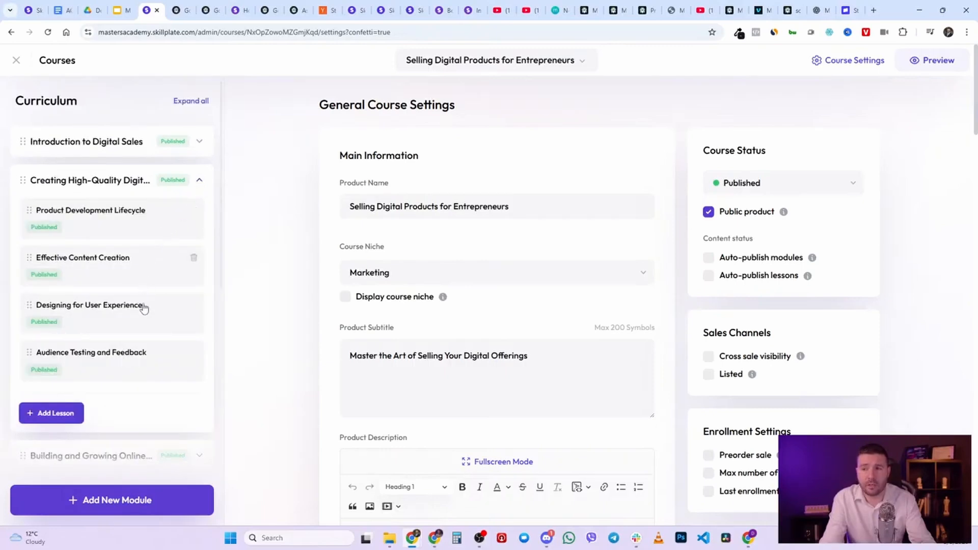
pyautogui.click(199, 181)
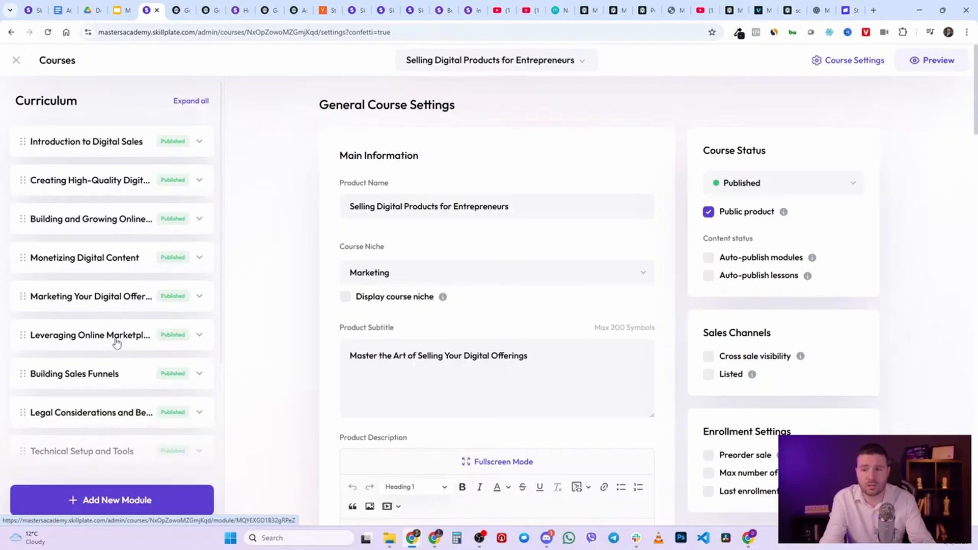
pyautogui.scroll(-1, 121, 351)
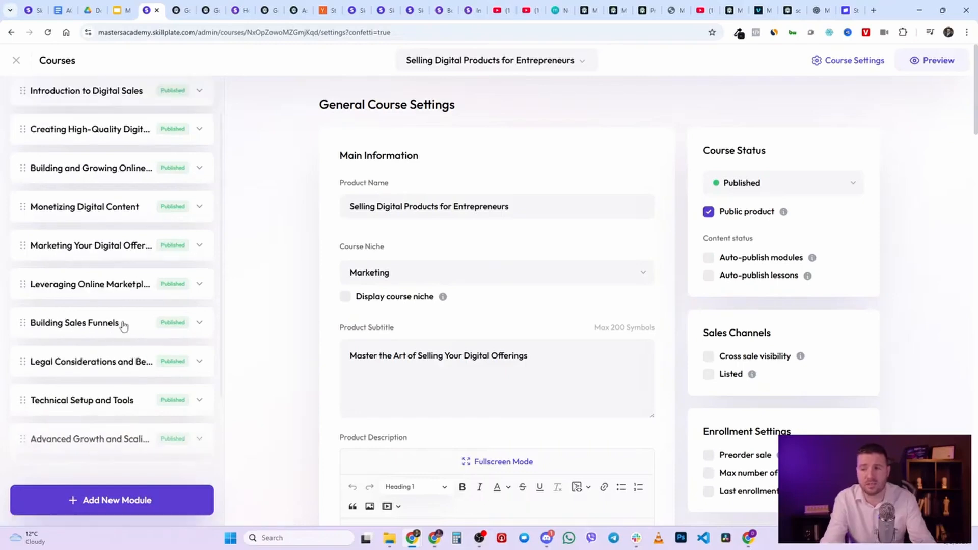
# Step: Move the lesson "Types of Digital Products" above "Why Sell Digital Products?" in the Introduction to Digital Sales module
pyautogui.scroll(-1, 124, 326)
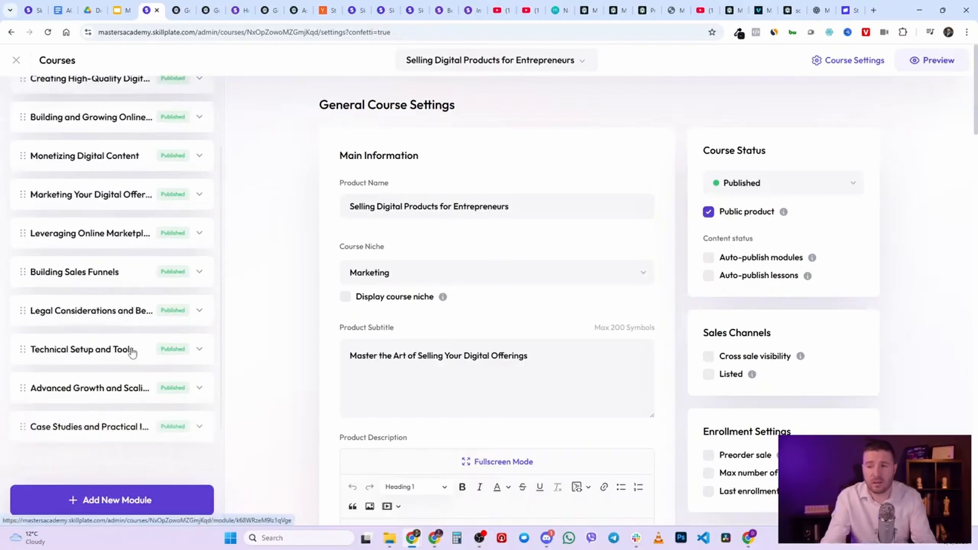
pyautogui.scroll(-1, 127, 356)
pyautogui.scroll(3, 125, 332)
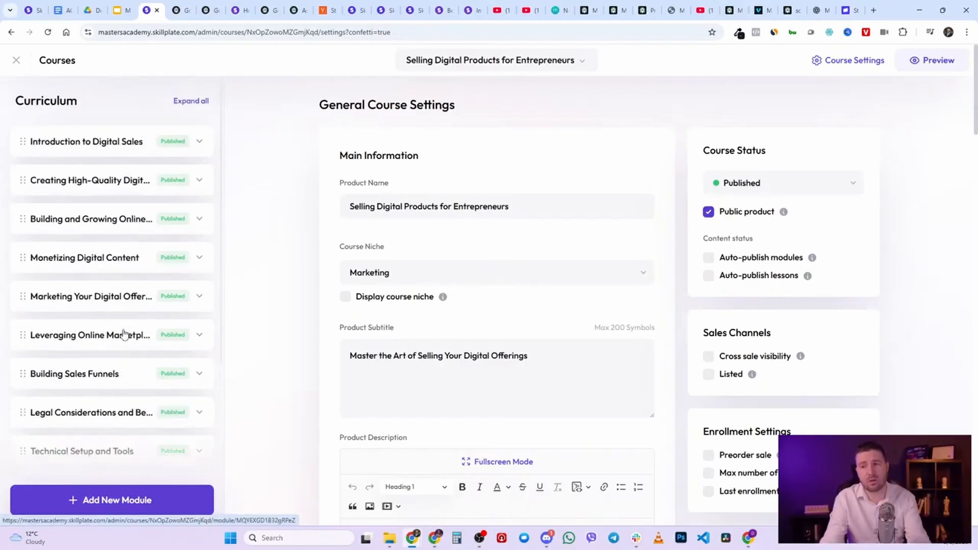
pyautogui.click(199, 142)
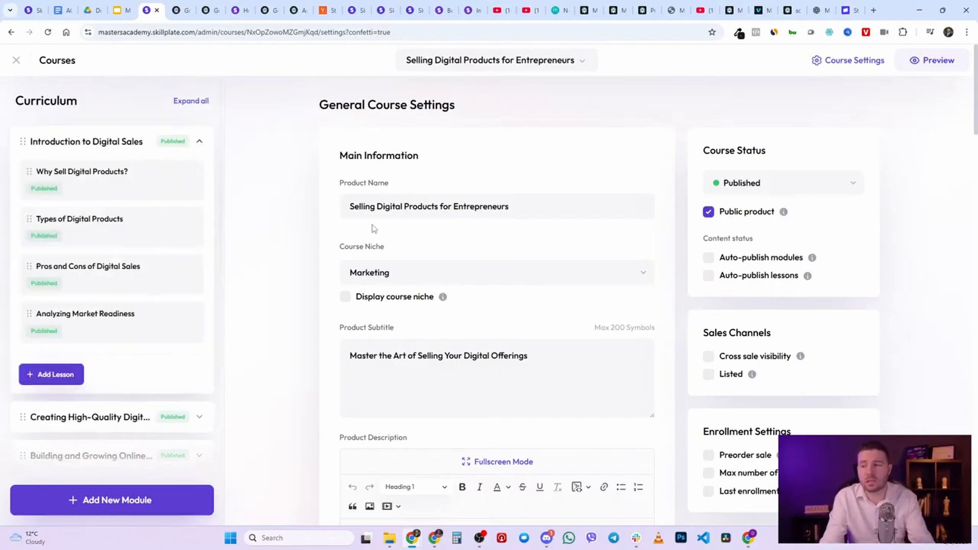
pyautogui.click(199, 141)
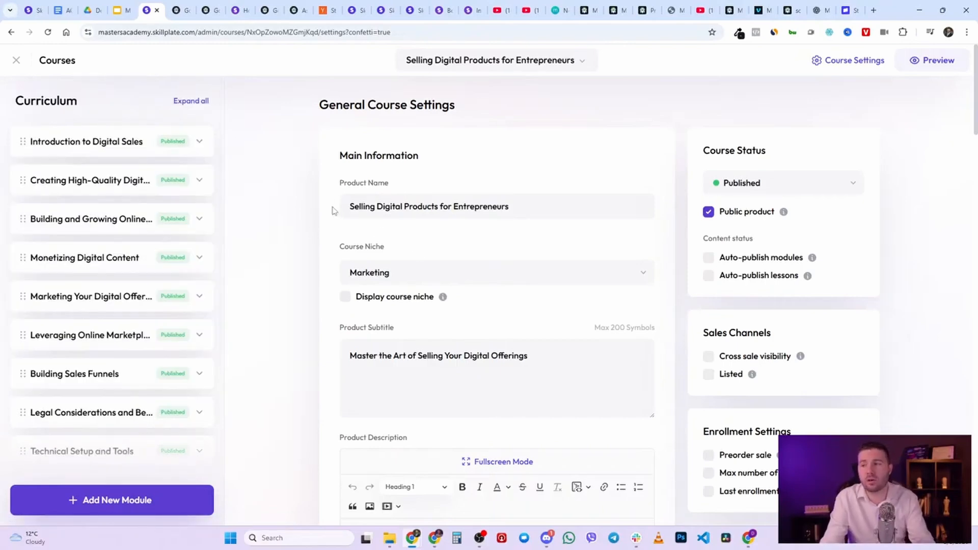
pyautogui.click(199, 143)
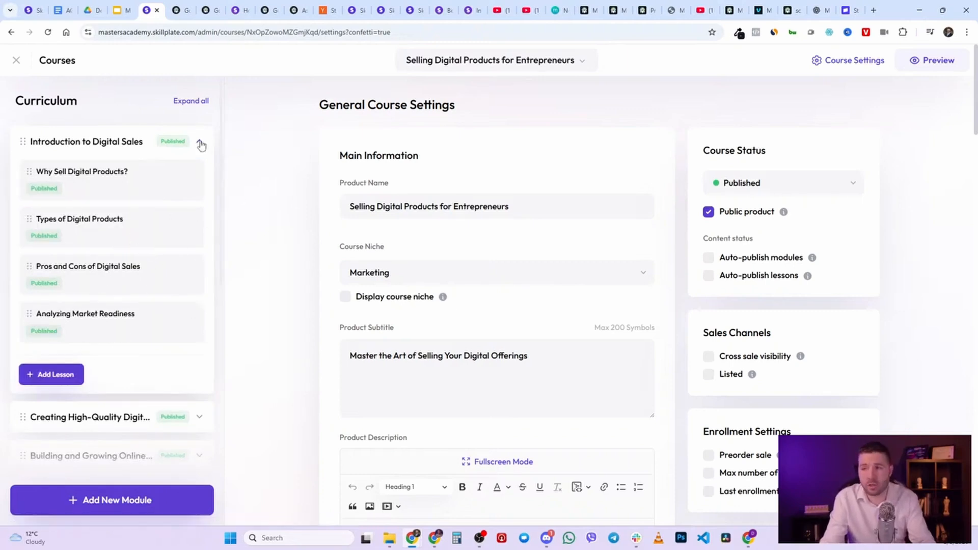
pyautogui.moveTo(28, 219); pyautogui.dragTo(31, 184)
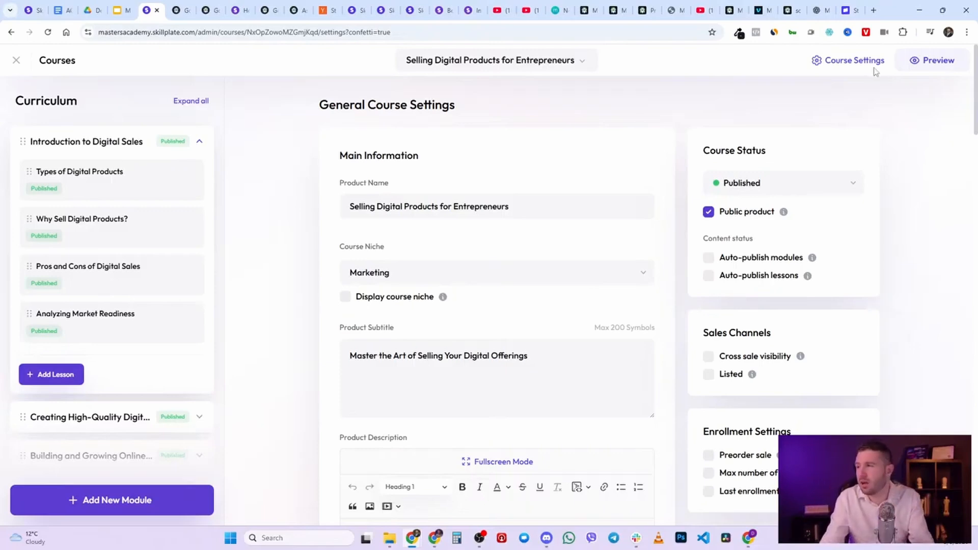
# Step: Open the "Types of Digital Products" lesson and look over its title and settings
pyautogui.click(109, 187)
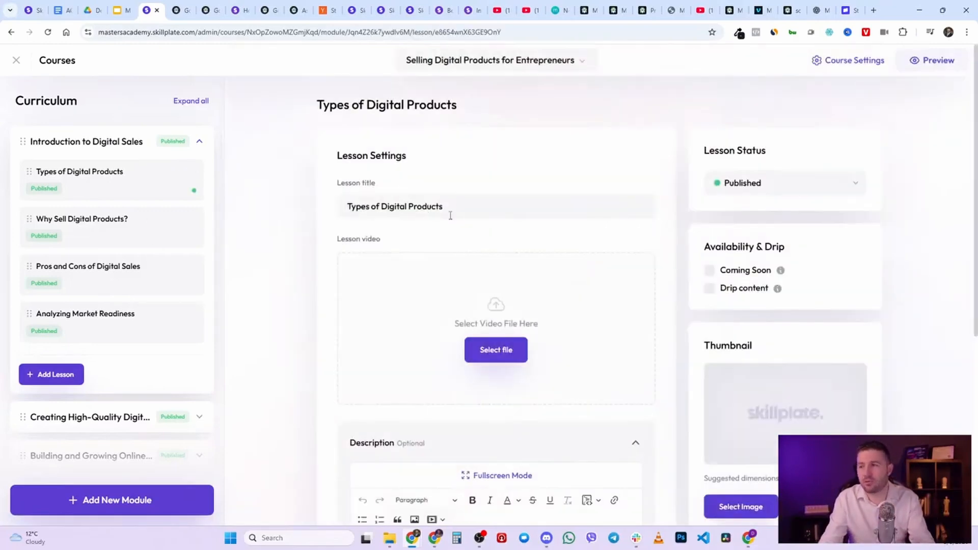
pyautogui.moveTo(451, 207); pyautogui.dragTo(284, 216)
pyautogui.click(286, 216)
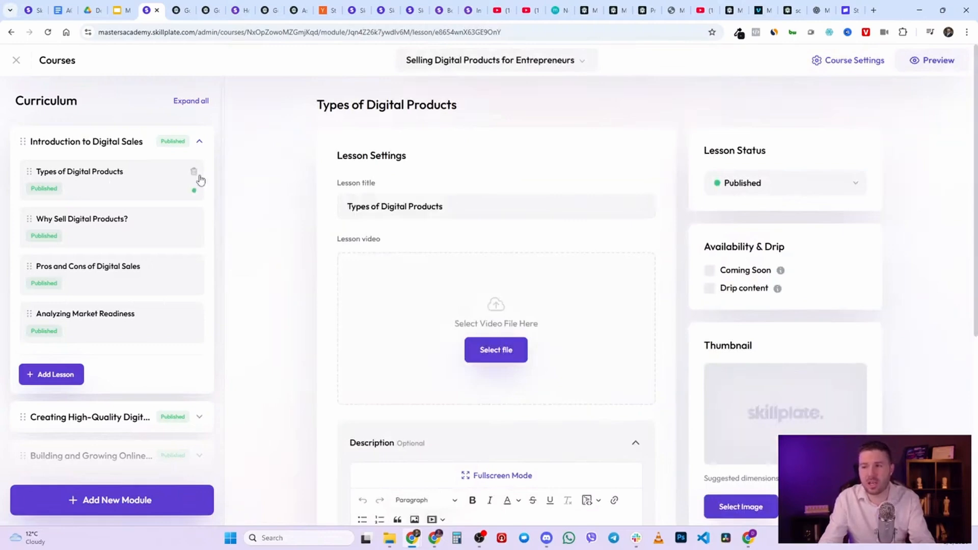
# Step: Add a new lesson to the Introduction to Digital Sales module, set its status to Published and save it
pyautogui.click(57, 375)
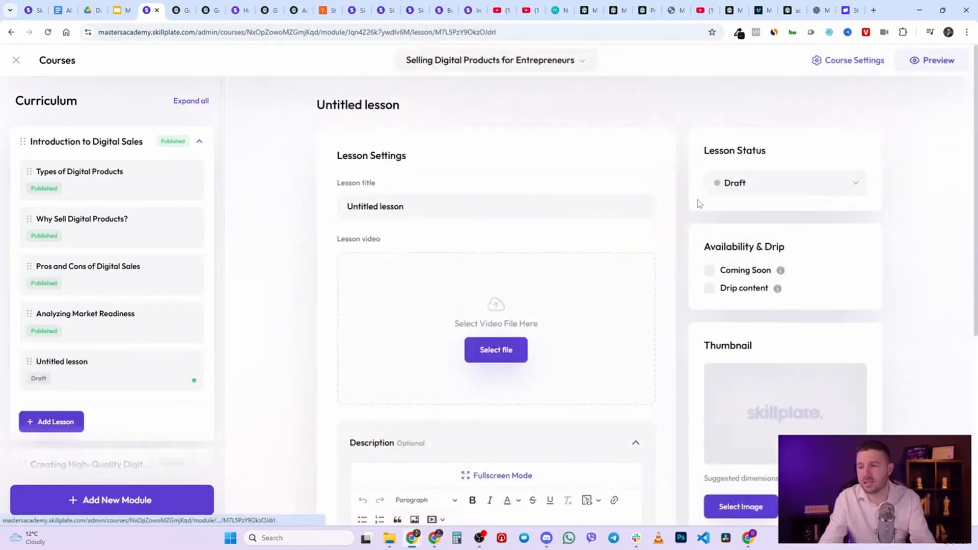
pyautogui.click(736, 185)
pyautogui.click(744, 236)
pyautogui.click(854, 61)
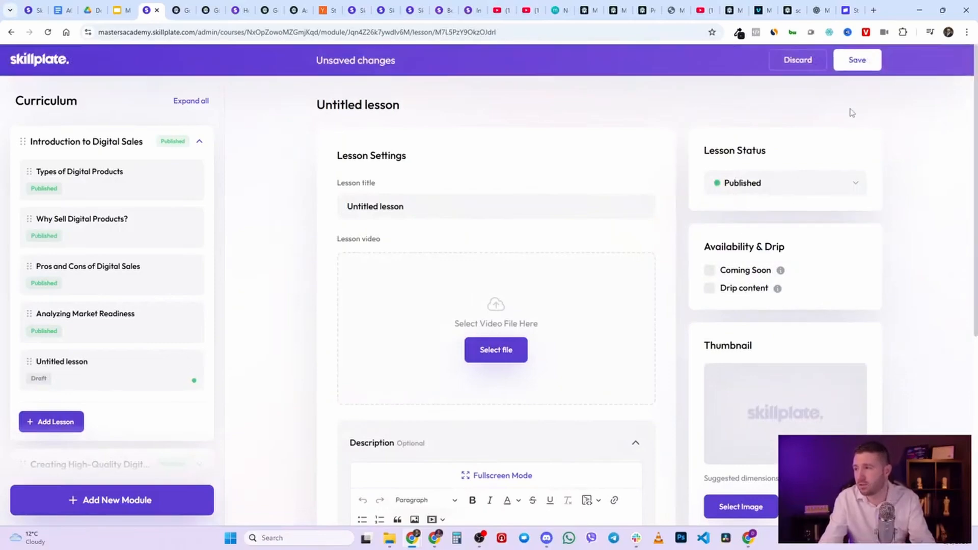
# Step: Turn on auto-publishing for both modules and lessons in the general course settings and save
pyautogui.click(856, 65)
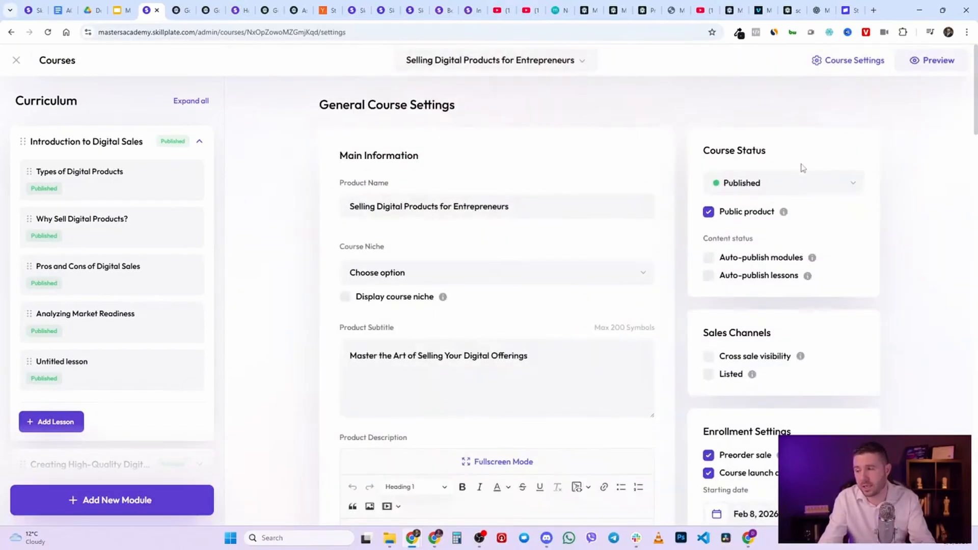
pyautogui.click(709, 260)
pyautogui.click(708, 276)
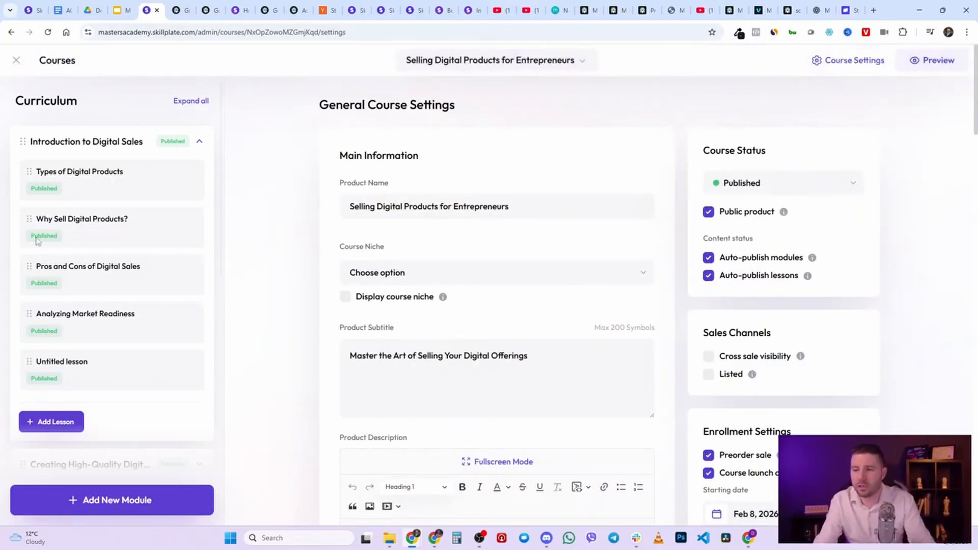
# Step: Delete the newly added untitled lesson from the Introduction to Digital Sales module and collapse the module
pyautogui.click(194, 367)
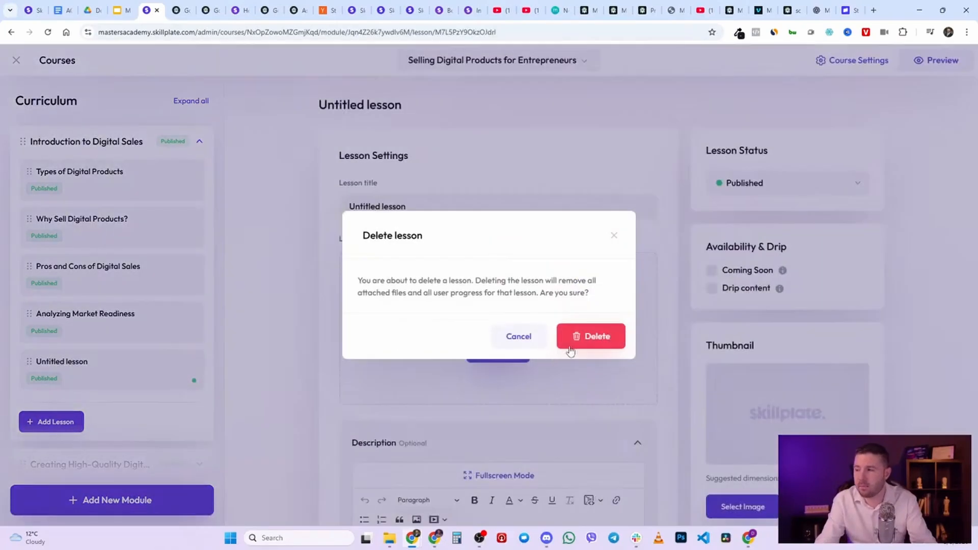
pyautogui.click(570, 351)
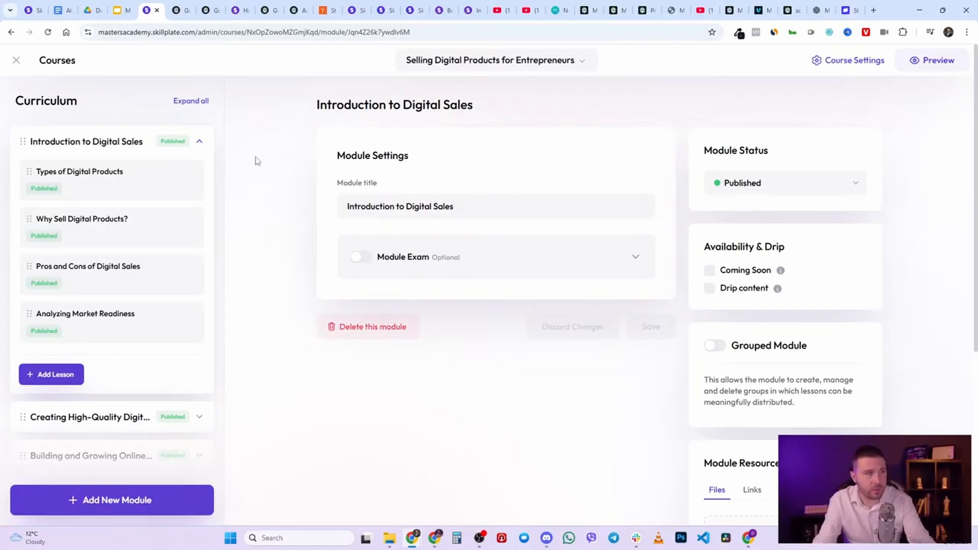
pyautogui.click(199, 142)
# Step: Look over the general course settings, as well as the Introduction to Digital Sales module's settings and lesson list
pyautogui.click(847, 61)
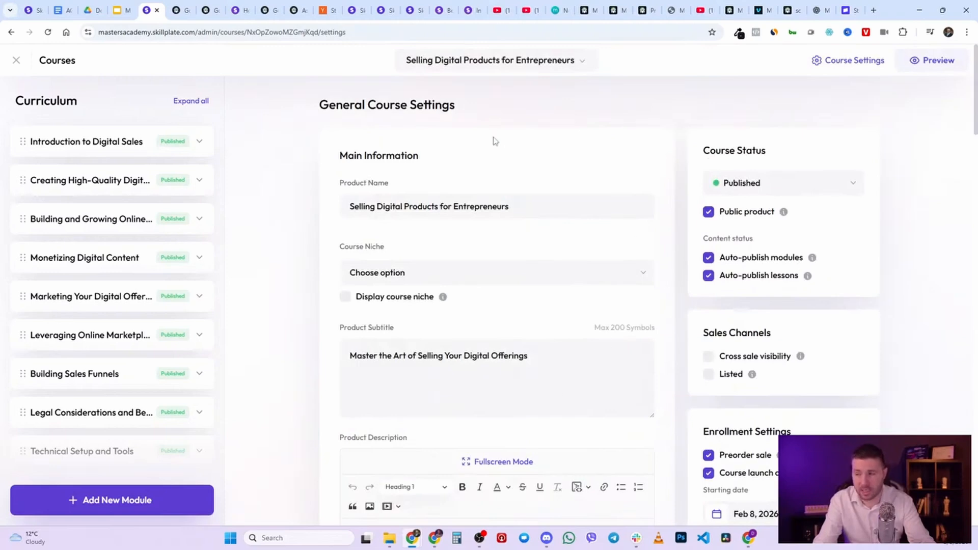
pyautogui.scroll(-3, 500, 136)
pyautogui.scroll(3, 489, 149)
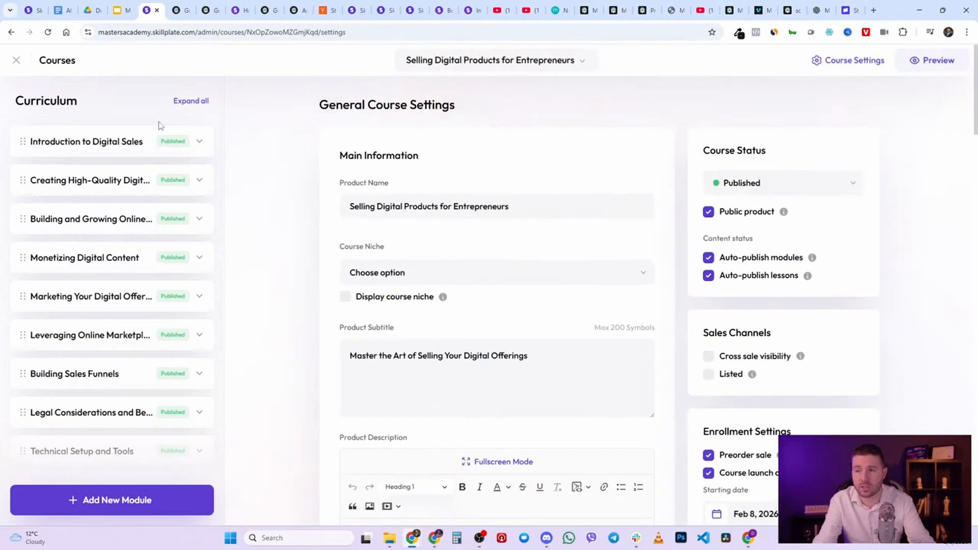
pyautogui.click(103, 144)
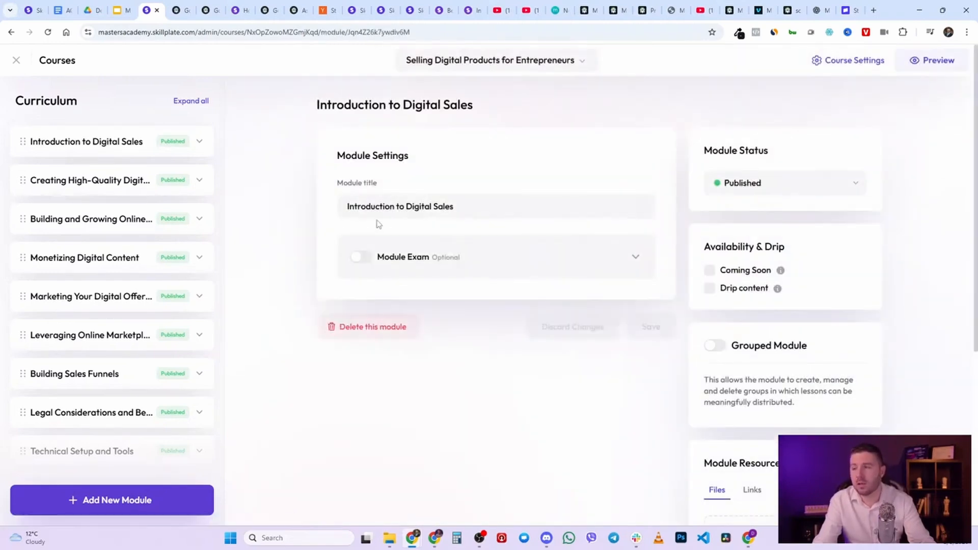
pyautogui.click(197, 145)
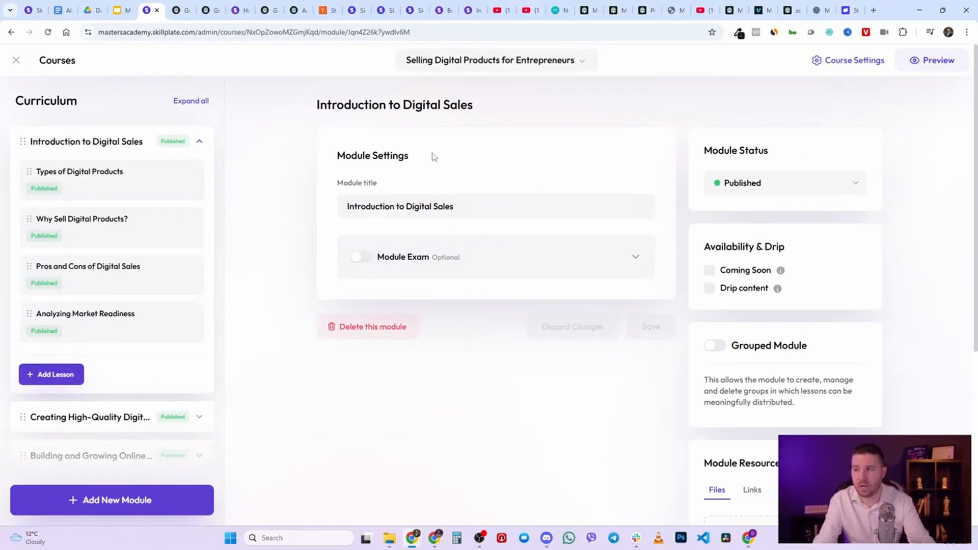
pyautogui.moveTo(432, 155); pyautogui.dragTo(347, 154)
pyautogui.click(541, 170)
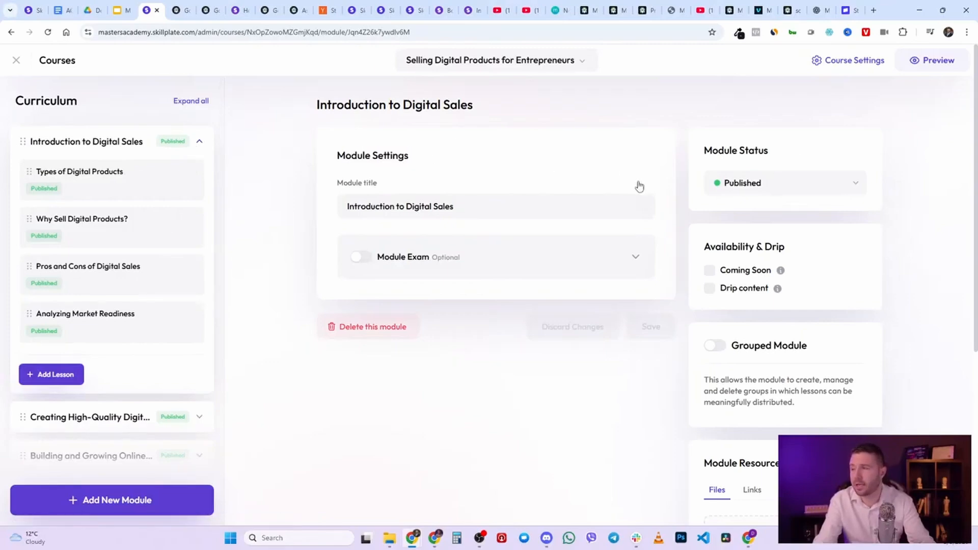
# Step: Try marking the Introduction to Digital Sales module as Coming Soon and clear the option again
pyautogui.scroll(-1, 574, 179)
pyautogui.click(710, 221)
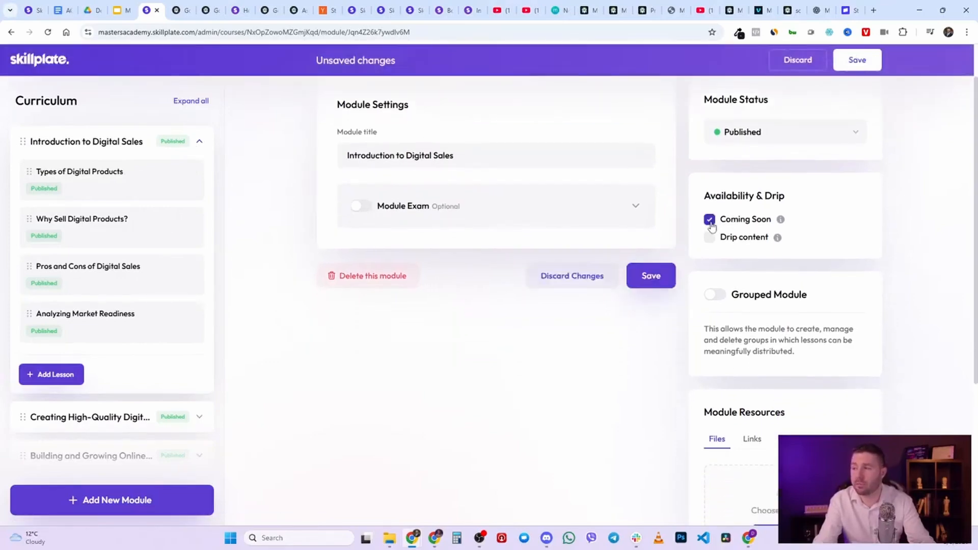
pyautogui.click(711, 223)
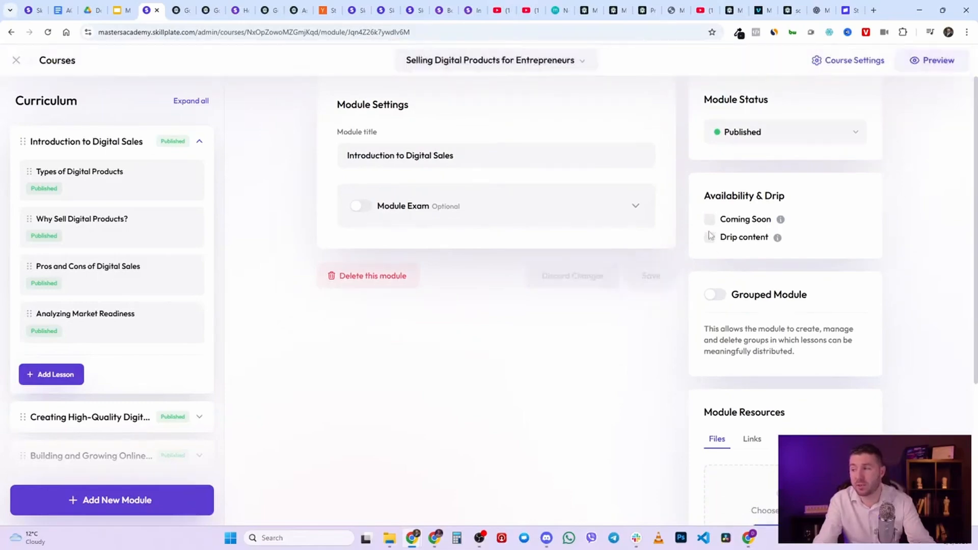
# Step: Enable drip content for the Introduction to Digital Sales module, using Drip on date with the date 2026-01-15
pyautogui.scroll(-1, 718, 250)
pyautogui.click(710, 186)
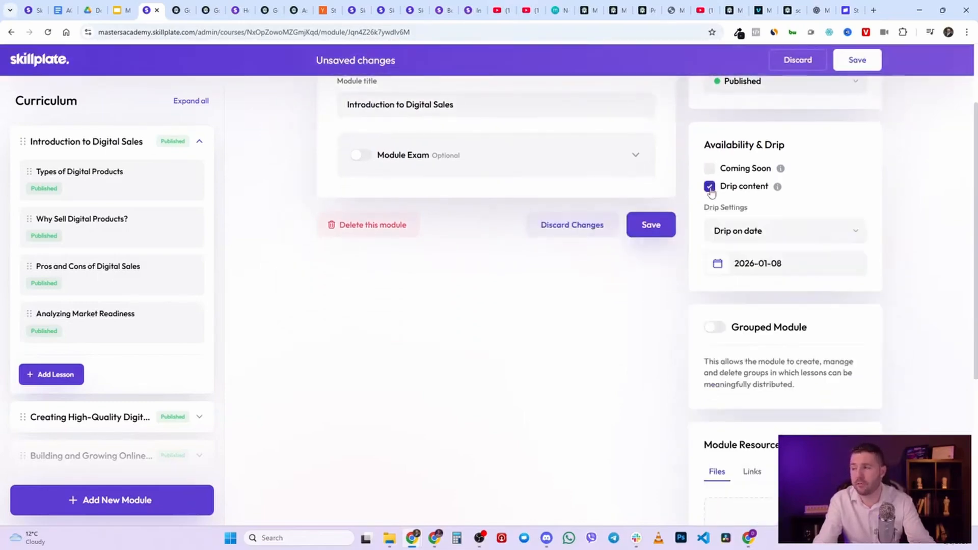
pyautogui.click(804, 237)
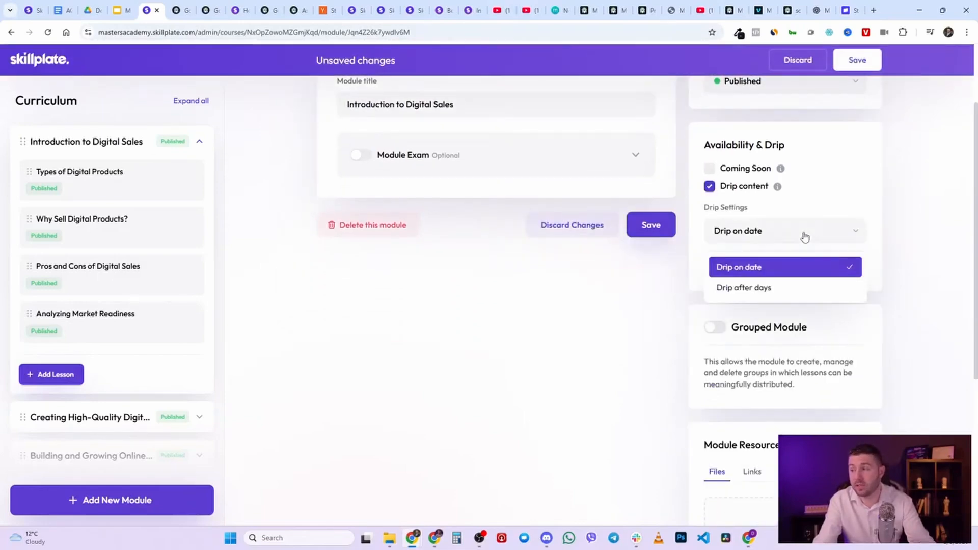
pyautogui.click(805, 236)
pyautogui.click(799, 260)
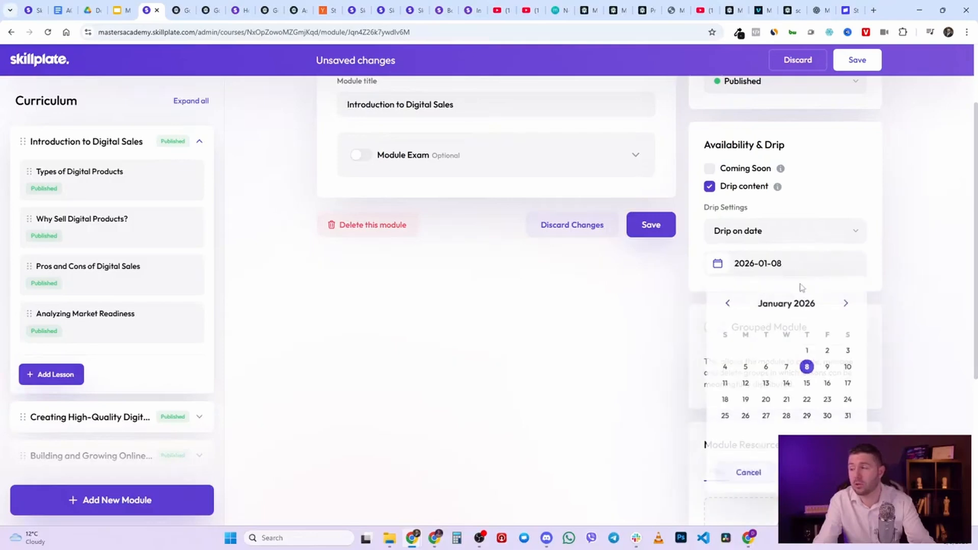
pyautogui.click(787, 402)
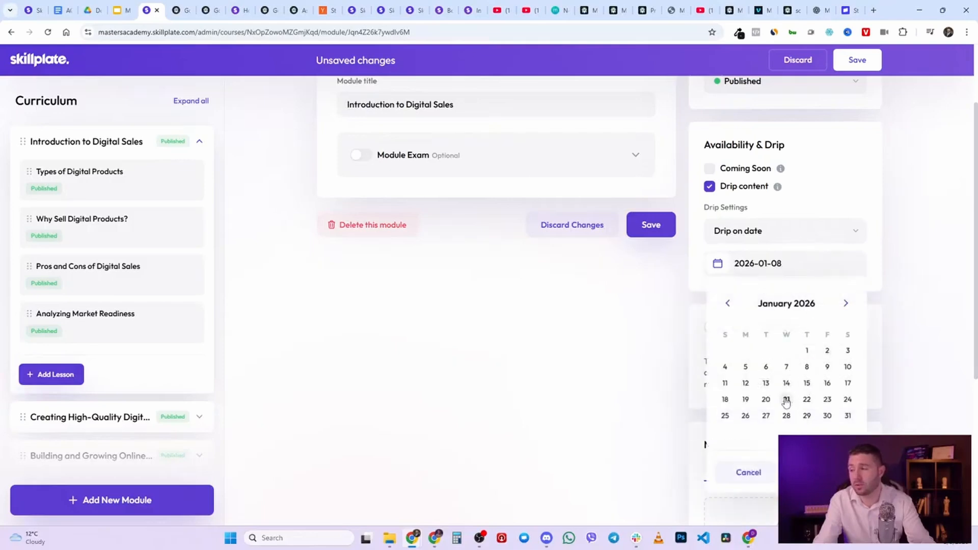
pyautogui.click(827, 368)
pyautogui.click(807, 384)
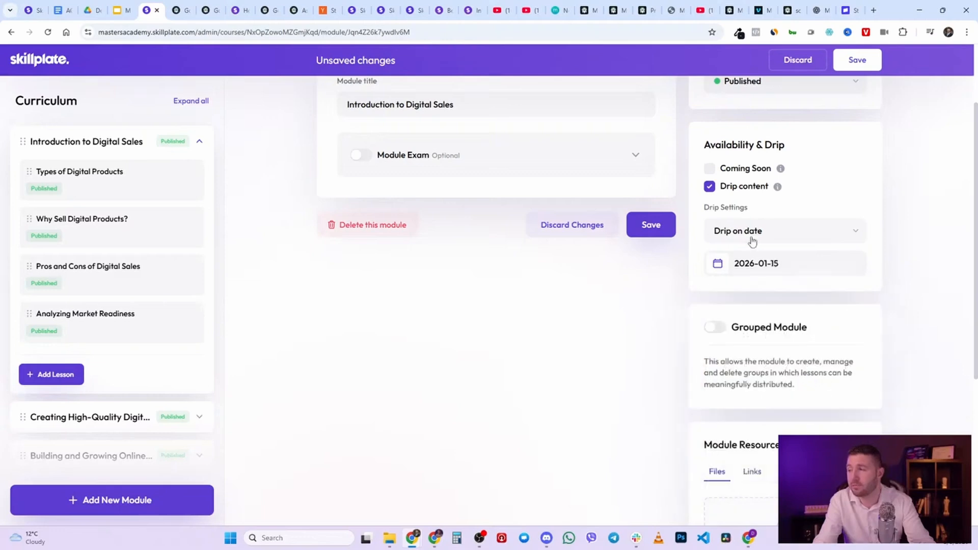
# Step: Make Introduction to Digital Sales a grouped module and save the module's changes
pyautogui.scroll(-4, 803, 214)
pyautogui.scroll(4, 785, 245)
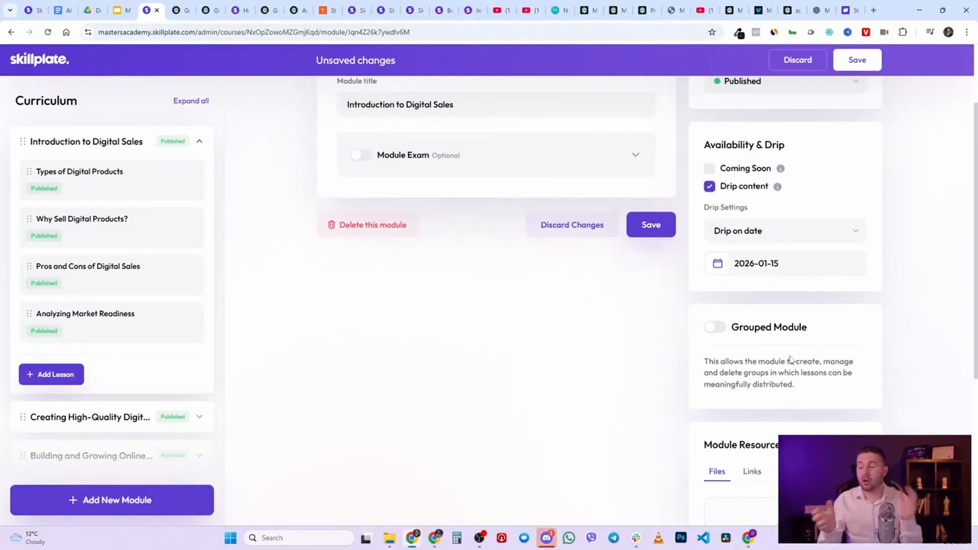
pyautogui.click(715, 328)
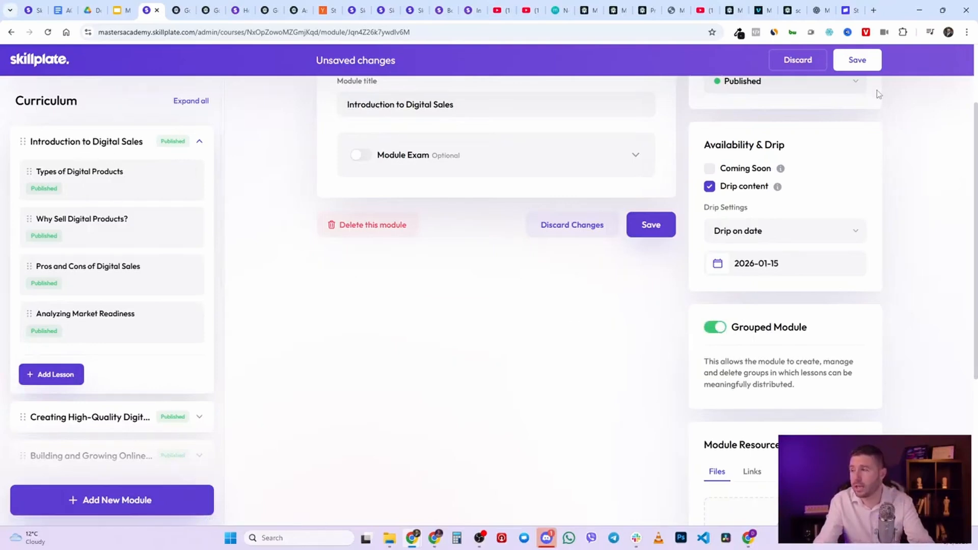
pyautogui.click(858, 60)
pyautogui.click(591, 335)
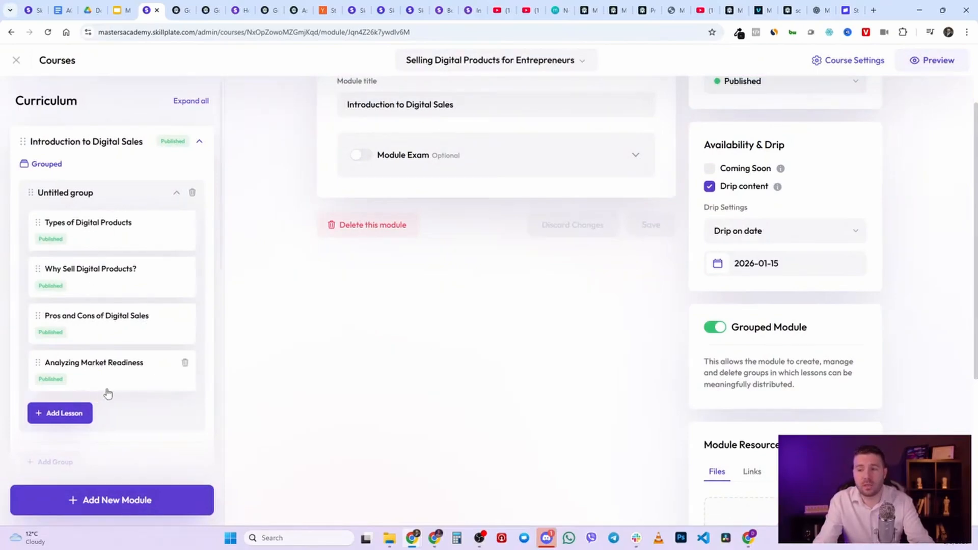
# Step: Add a second lesson group to the Introduction to Digital Sales module, keeping the default group title
pyautogui.scroll(-3, 108, 393)
pyautogui.click(74, 311)
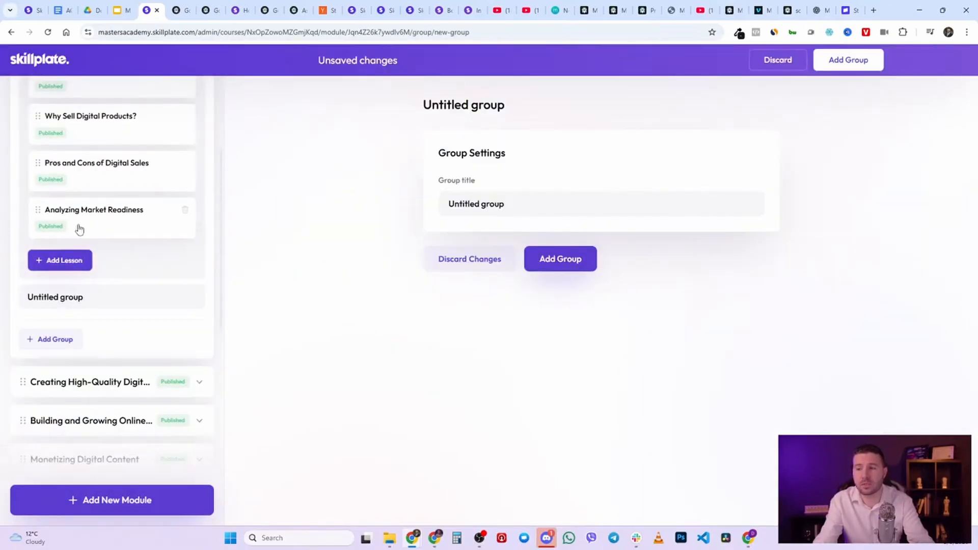
pyautogui.moveTo(42, 212); pyautogui.dragTo(58, 300)
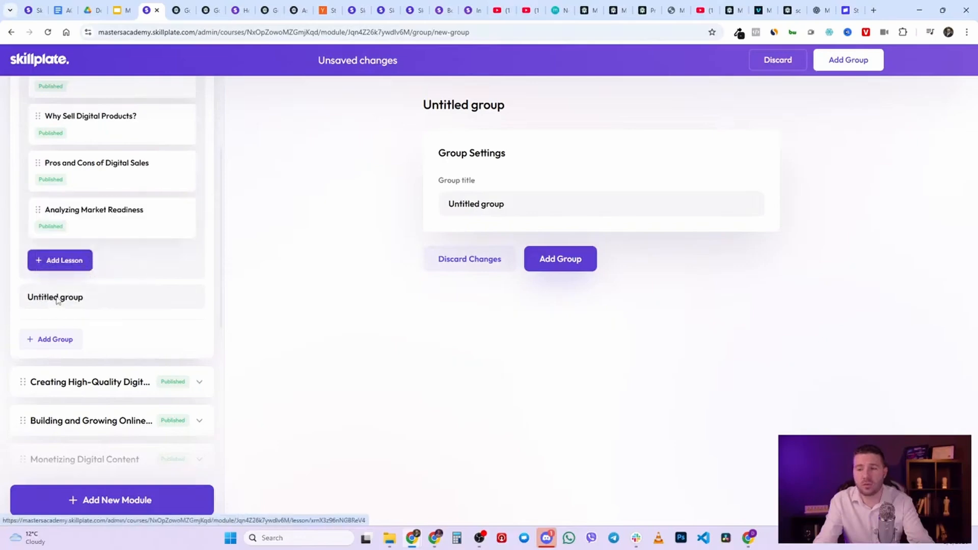
pyautogui.click(561, 257)
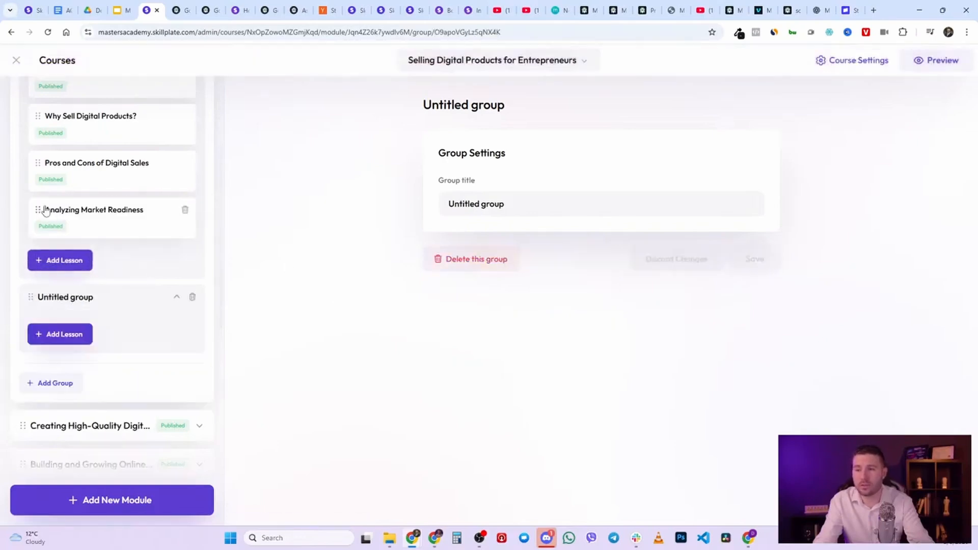
# Step: Add a lesson to the new group and move the "Analyzing Market Readiness" lesson into that group below it
pyautogui.moveTo(42, 212); pyautogui.dragTo(62, 309)
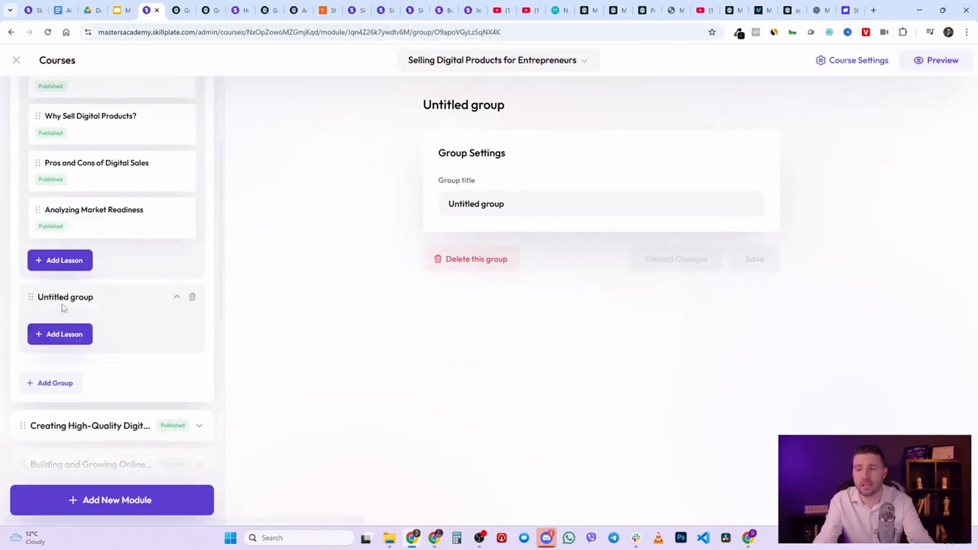
pyautogui.click(62, 338)
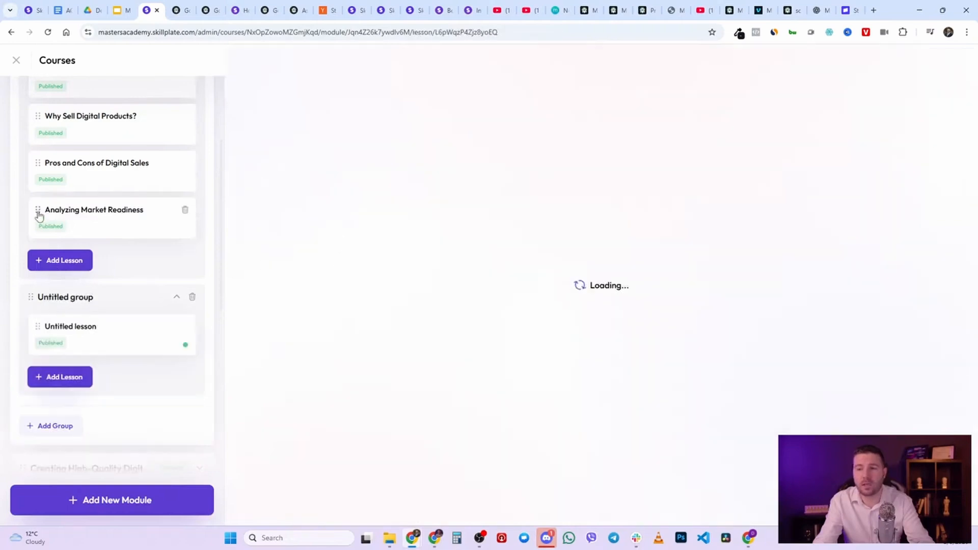
pyautogui.moveTo(40, 212); pyautogui.dragTo(61, 340)
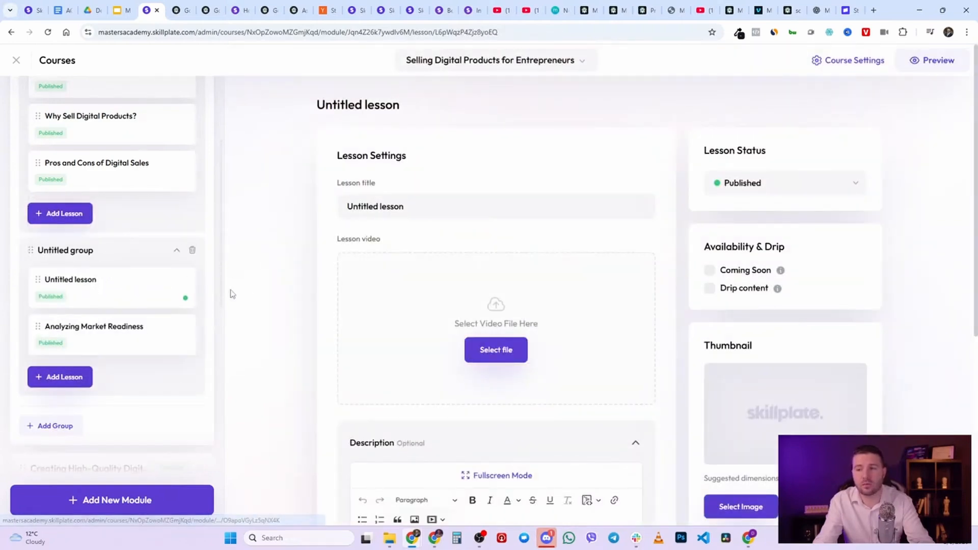
# Step: Review both lesson groups in the Introduction to Digital Sales module and open the second group's title for editing
pyautogui.scroll(3, 181, 275)
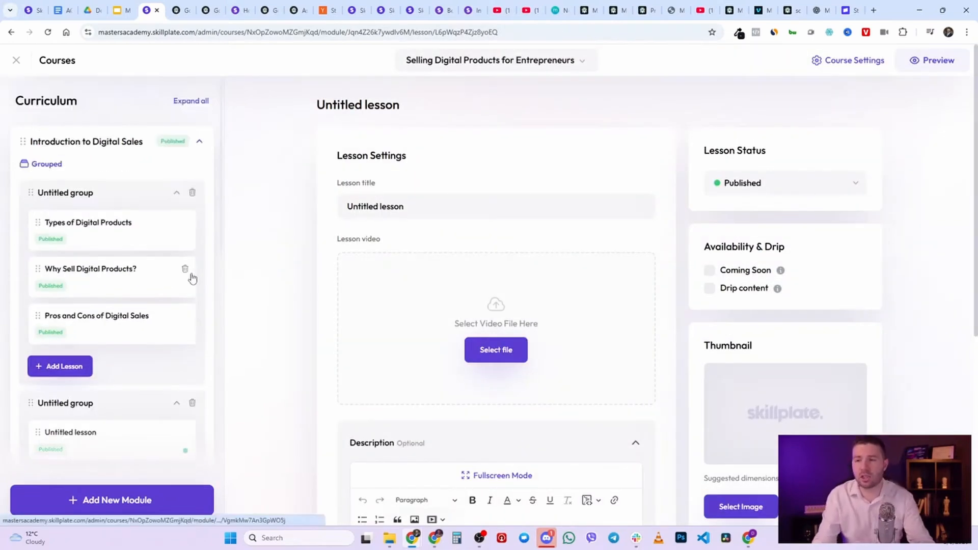
pyautogui.scroll(-2, 186, 273)
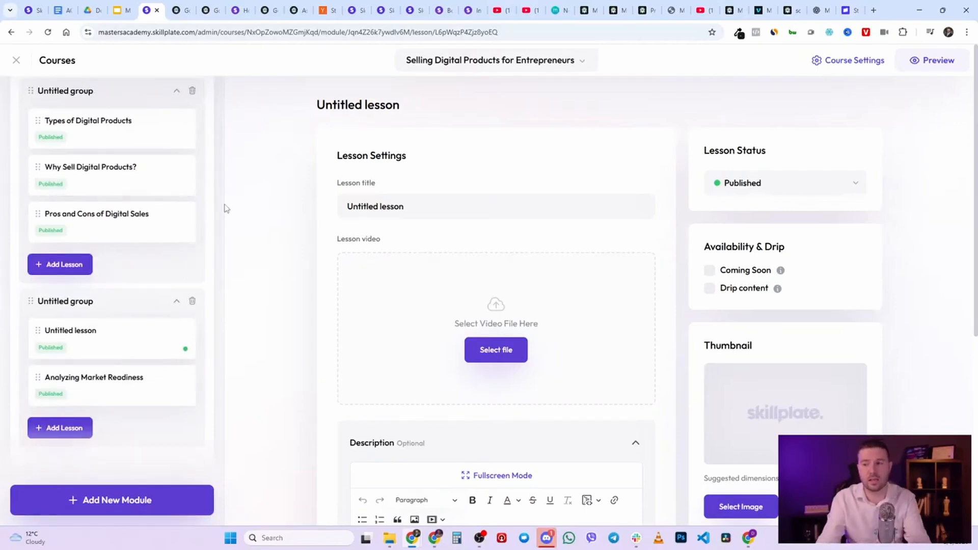
pyautogui.click(80, 306)
pyautogui.moveTo(528, 202); pyautogui.dragTo(437, 208)
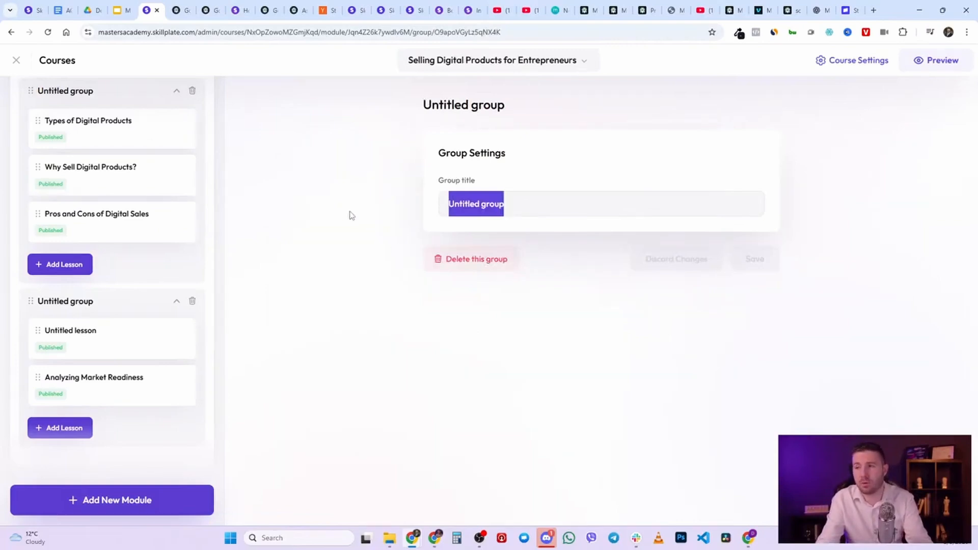
# Step: Open the Introduction to Digital Sales module's settings and examine its drip, grouping, resources and certificate options
pyautogui.scroll(2, 172, 202)
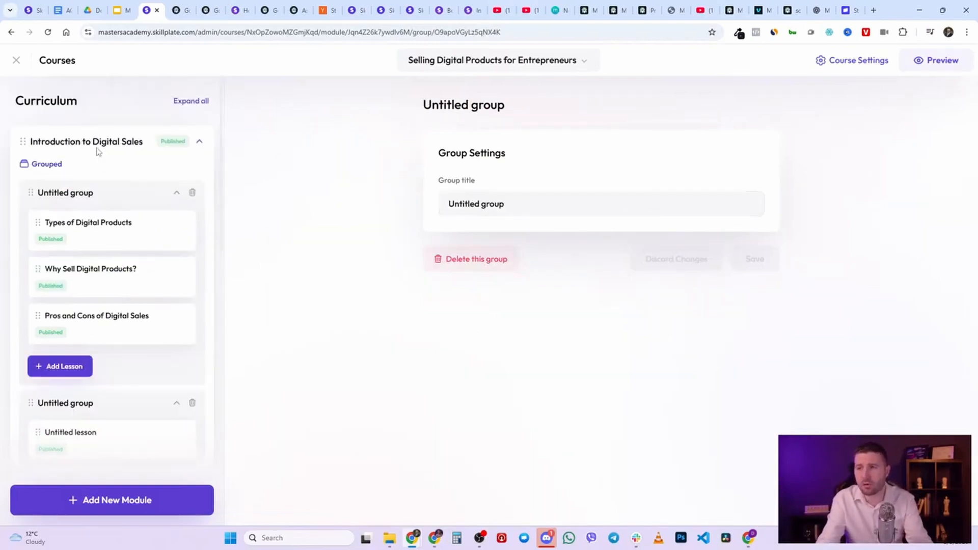
pyautogui.click(97, 147)
pyautogui.scroll(-6, 759, 250)
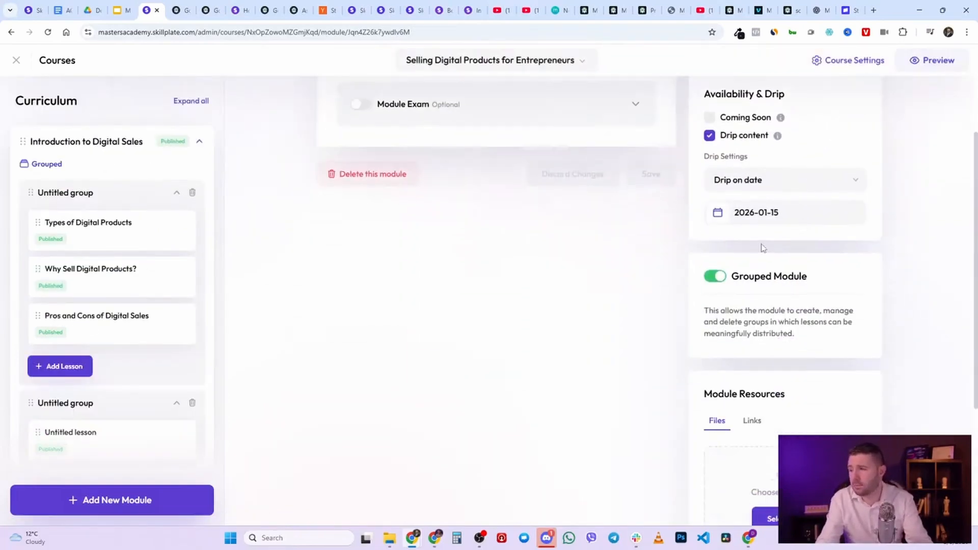
pyautogui.scroll(-1, 783, 273)
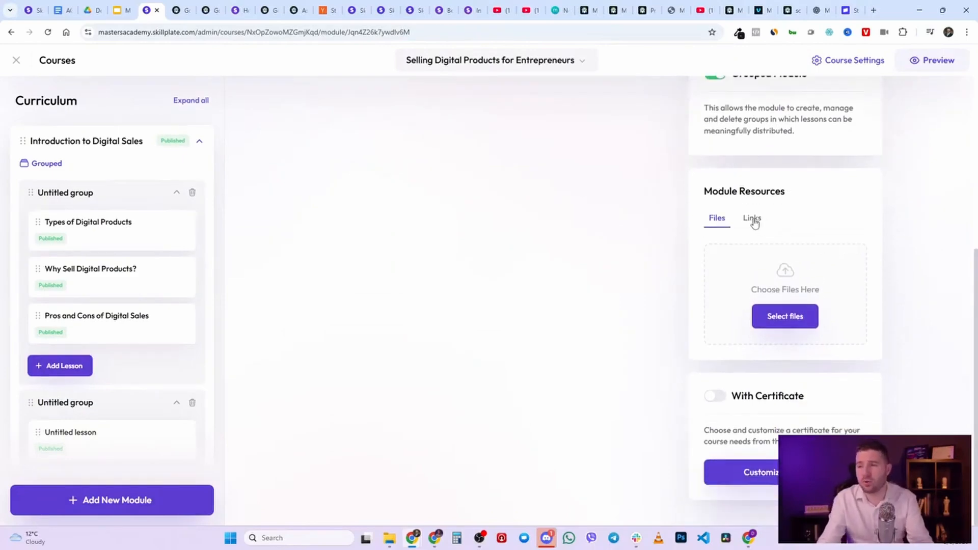
# Step: Open the course-wide settings and examine the Course Library and Landing Page sections
pyautogui.click(839, 66)
pyautogui.scroll(-15, 853, 308)
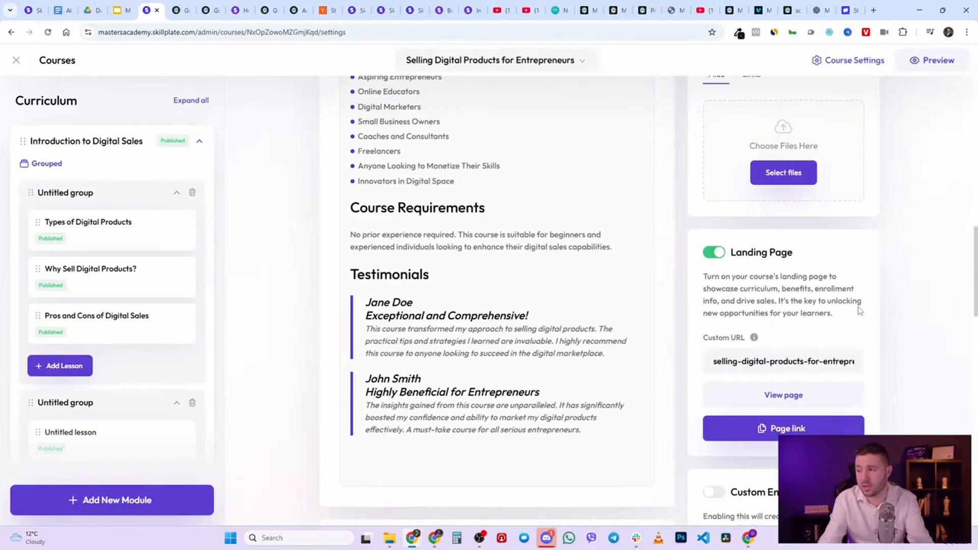
pyautogui.scroll(4, 849, 306)
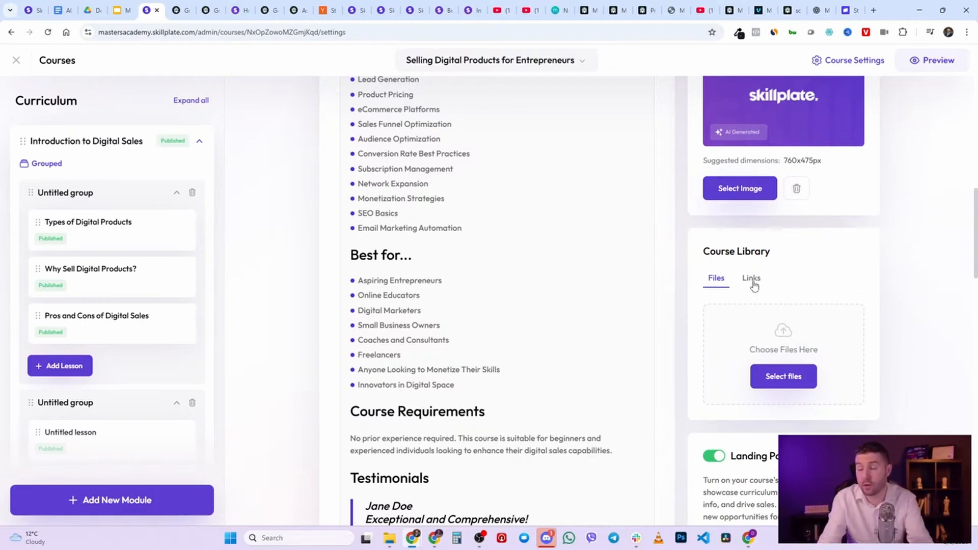
# Step: Return to the Introduction to Digital Sales module and show the link fields under Module Resources
pyautogui.click(90, 147)
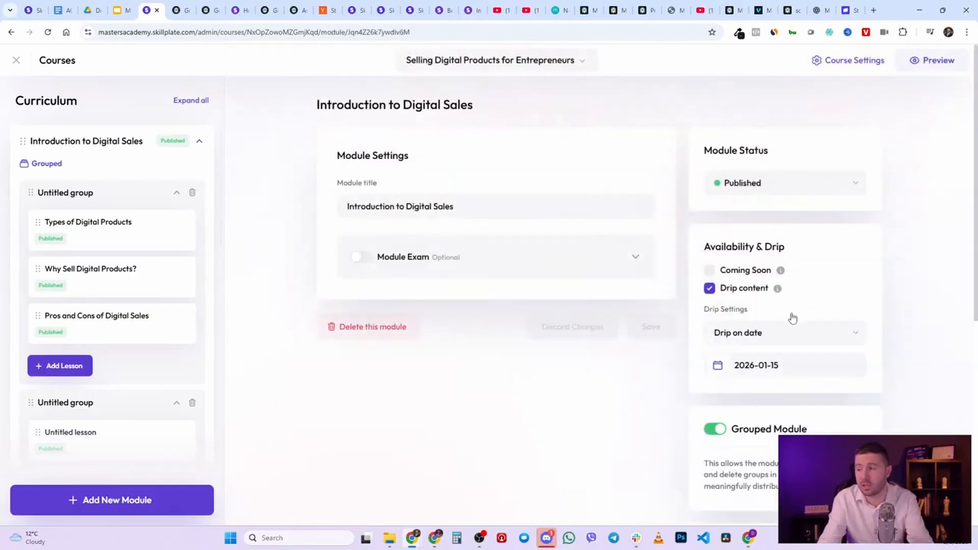
pyautogui.scroll(-5, 787, 316)
pyautogui.scroll(-2, 786, 316)
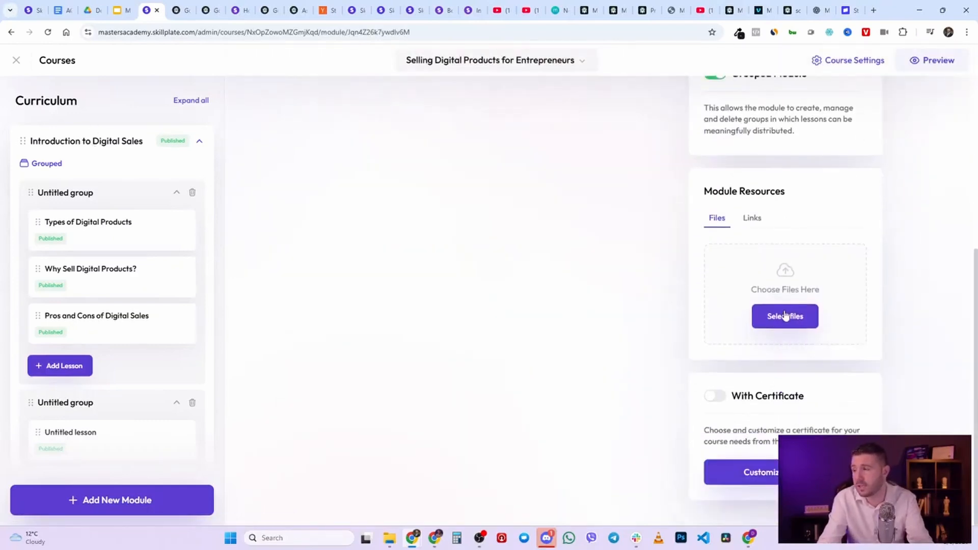
pyautogui.click(751, 219)
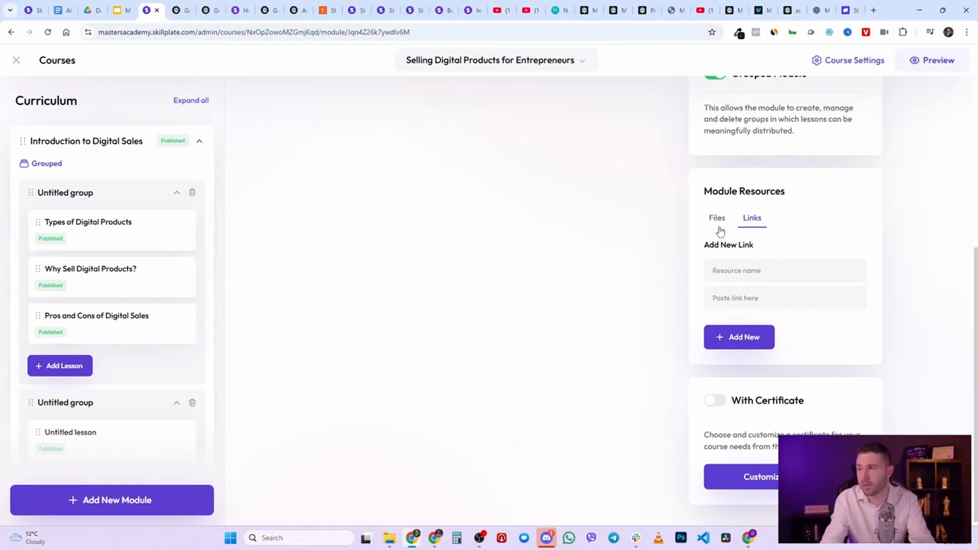
# Step: Enable the Module Exam for Introduction to Digital Sales, expand the exam and collapse Question #1
pyautogui.scroll(5, 672, 301)
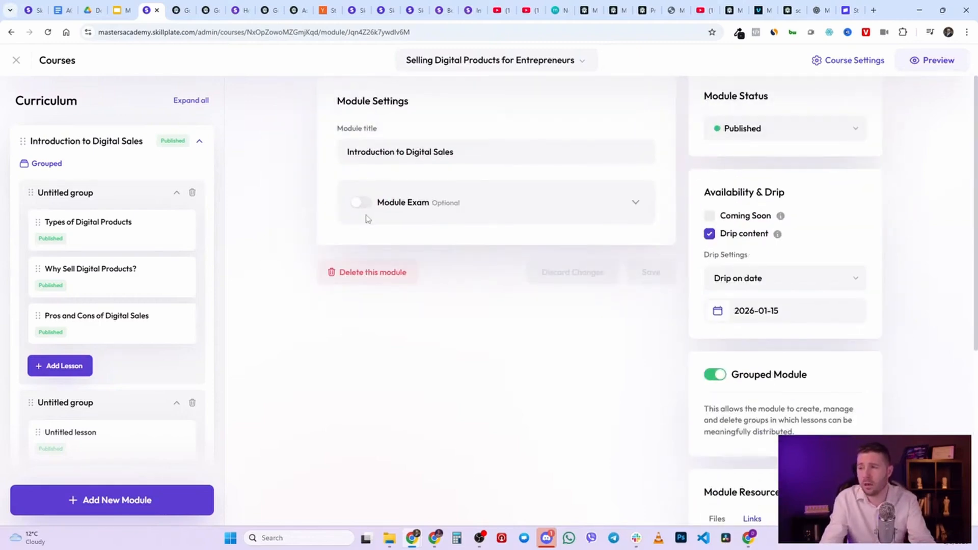
pyautogui.click(363, 203)
pyautogui.click(639, 208)
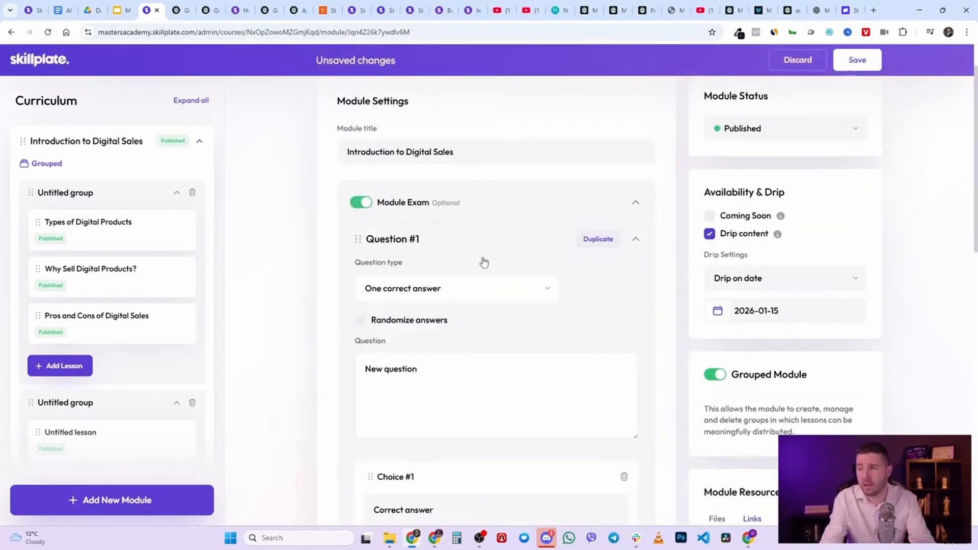
pyautogui.click(637, 242)
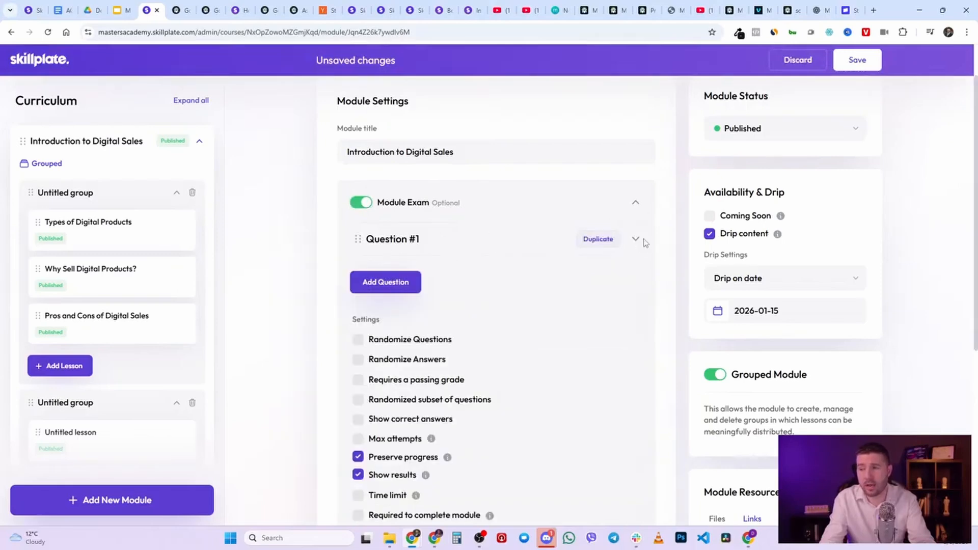
# Step: Add two more questions with default content to the module exam and collapse Question #2 and Question #3
pyautogui.click(383, 280)
pyautogui.scroll(-9, 455, 275)
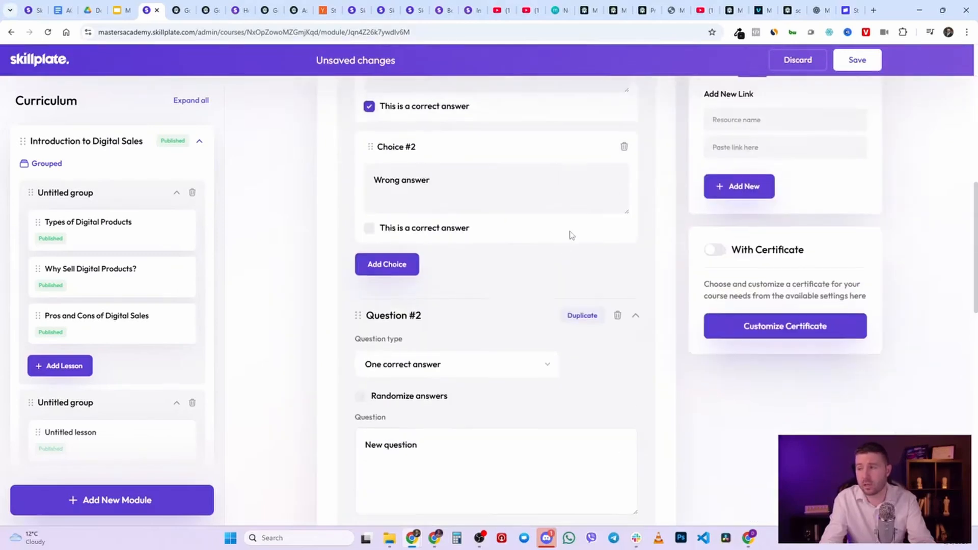
pyautogui.click(635, 315)
pyautogui.click(384, 358)
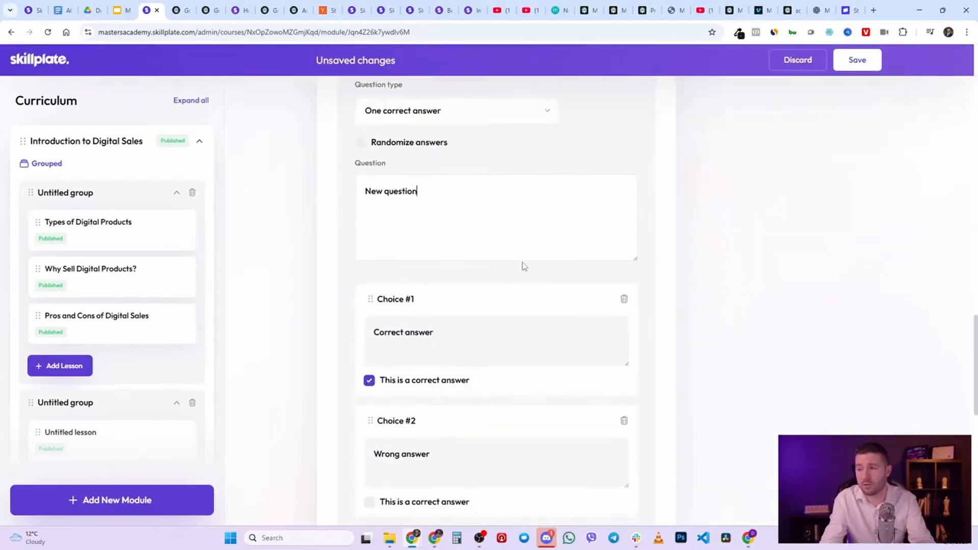
pyautogui.scroll(-5, 560, 260)
pyautogui.click(635, 315)
pyautogui.scroll(9, 636, 285)
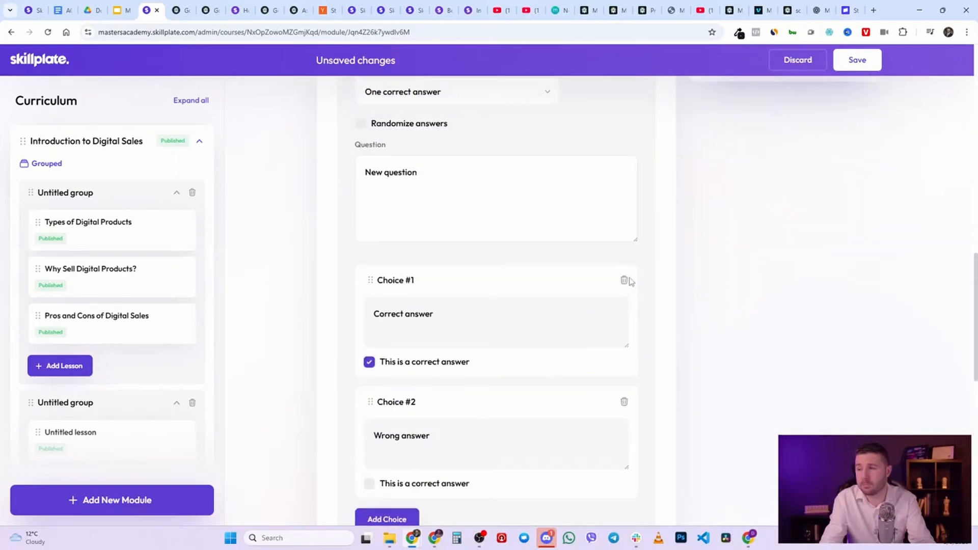
pyautogui.click(636, 250)
pyautogui.scroll(3, 625, 232)
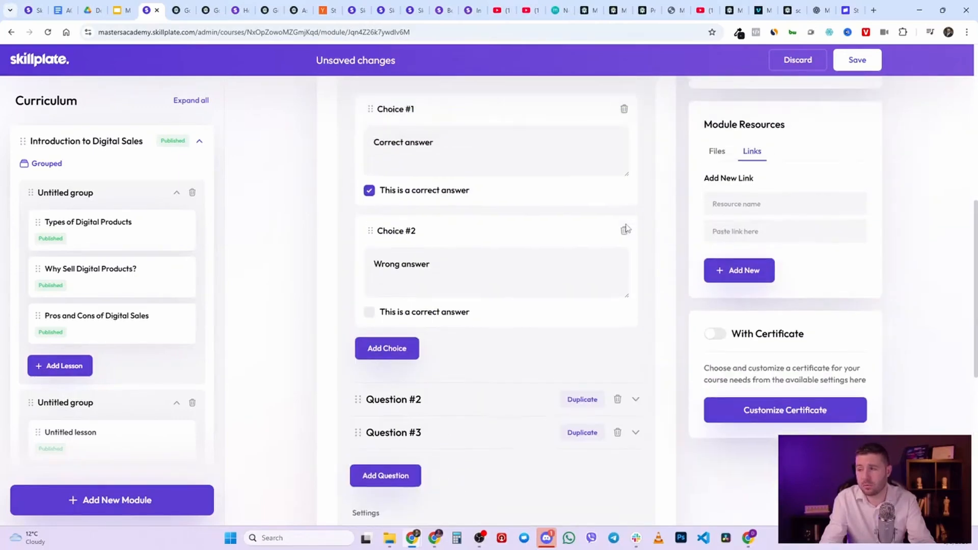
# Step: Review Question #1's text and answer choices against the module's lesson groups, and collapse the question
pyautogui.scroll(7, 560, 196)
pyautogui.scroll(-4, 520, 206)
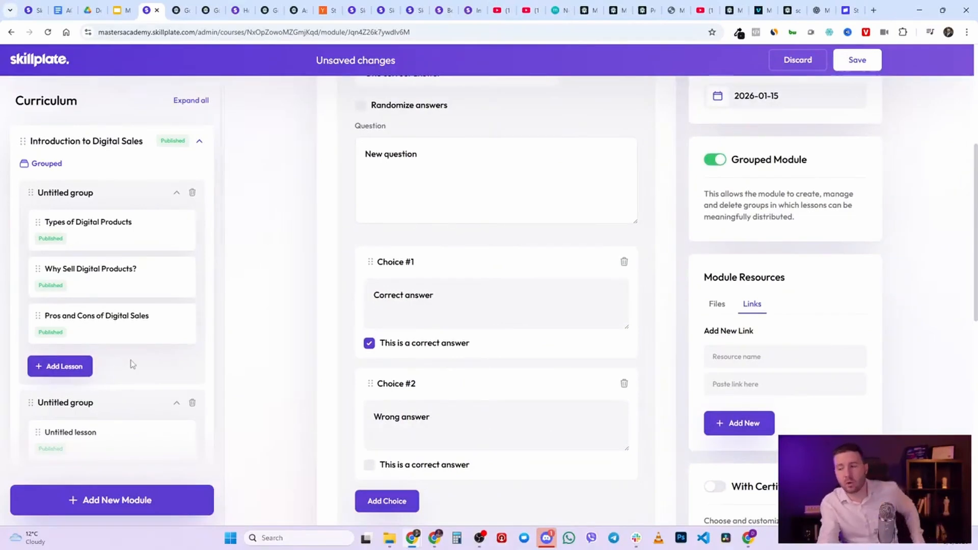
pyautogui.scroll(-3, 184, 346)
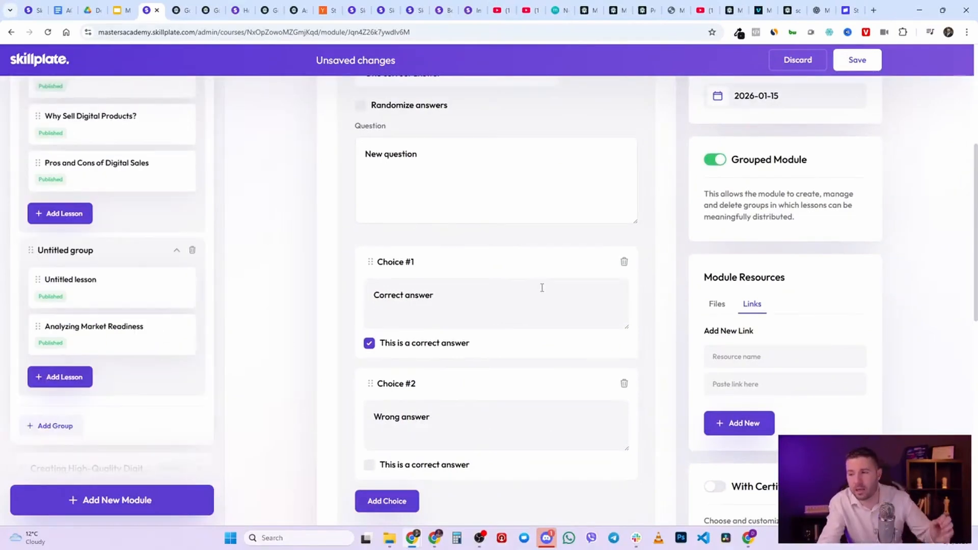
pyautogui.scroll(3, 550, 260)
pyautogui.click(636, 180)
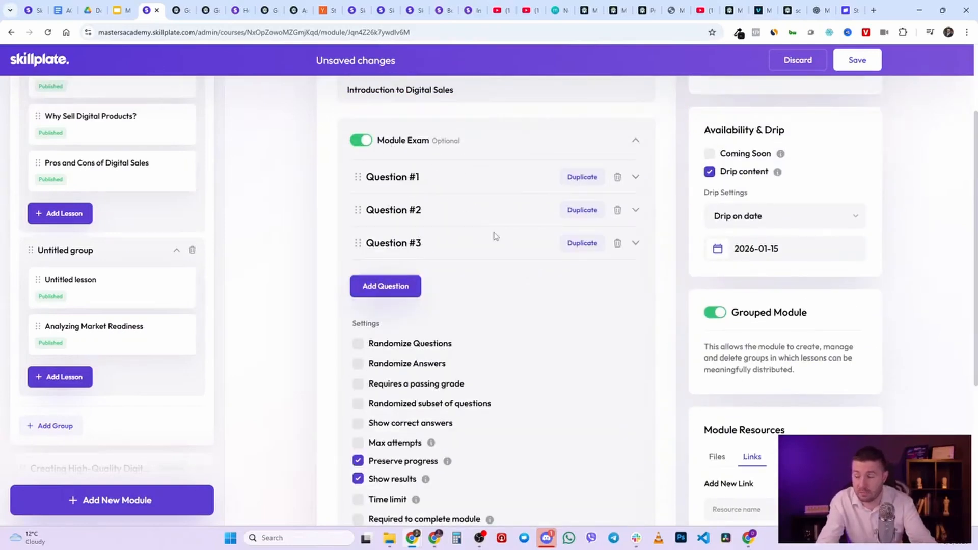
# Step: Require a passing grade of 100% for the module exam
pyautogui.scroll(-1, 516, 239)
pyautogui.scroll(-1, 512, 232)
pyautogui.scroll(3, 444, 293)
pyautogui.scroll(-2, 452, 258)
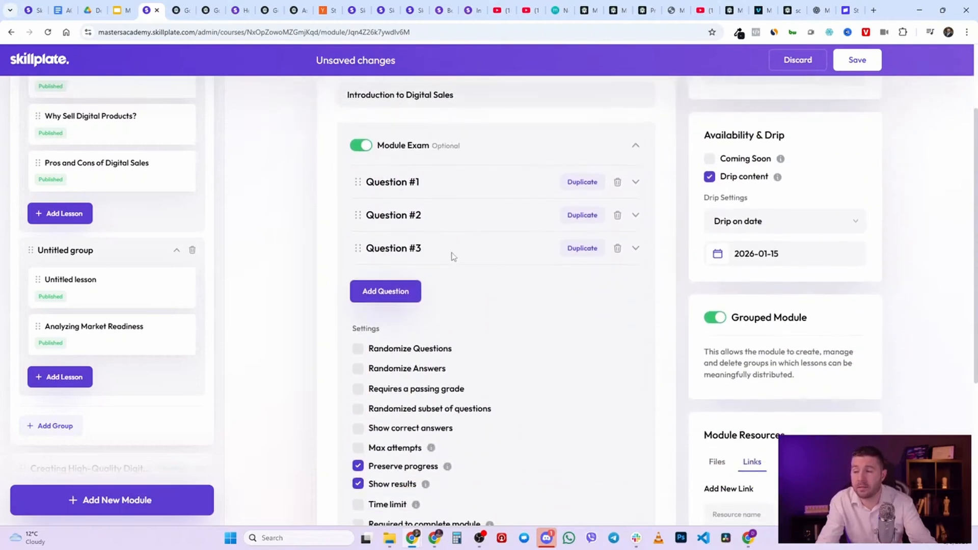
pyautogui.scroll(-2, 362, 264)
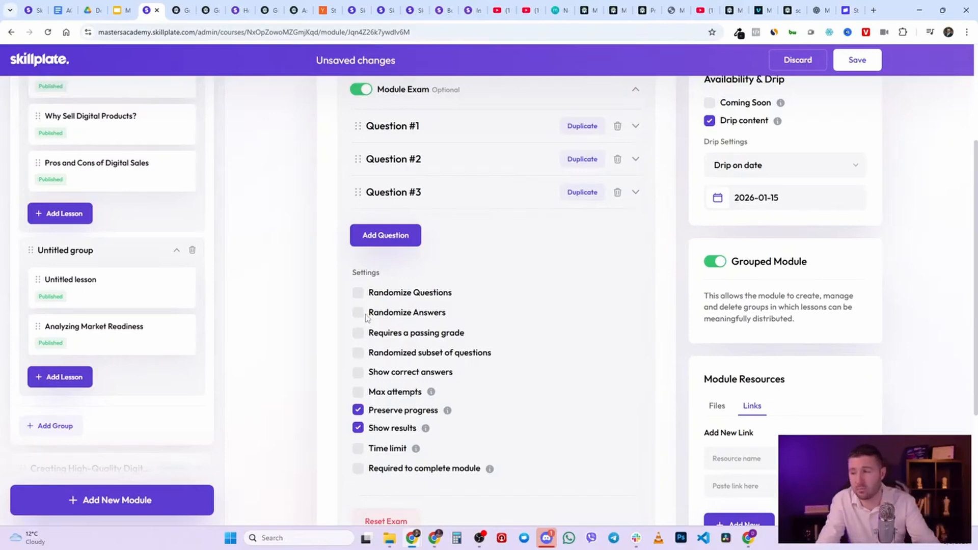
pyautogui.click(358, 333)
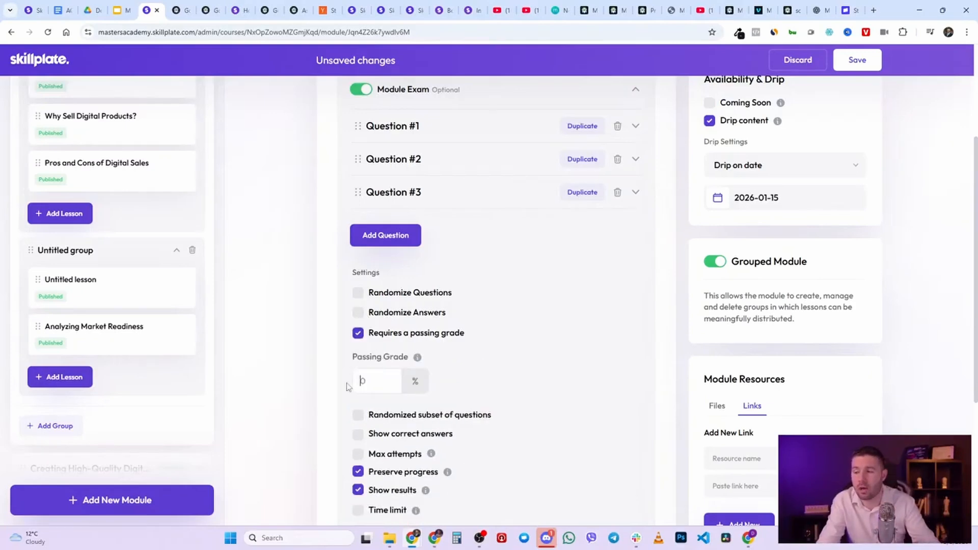
pyautogui.write('00')
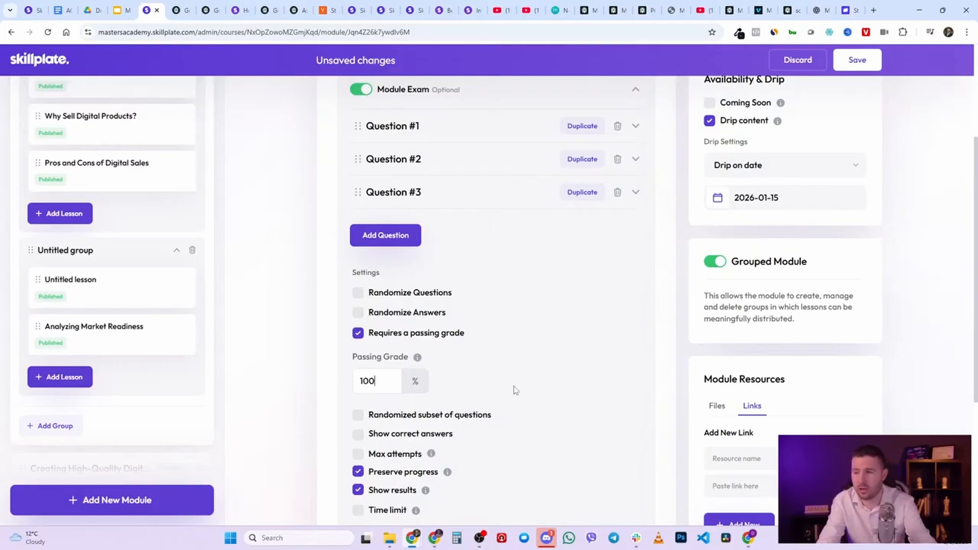
pyautogui.scroll(-3, 507, 377)
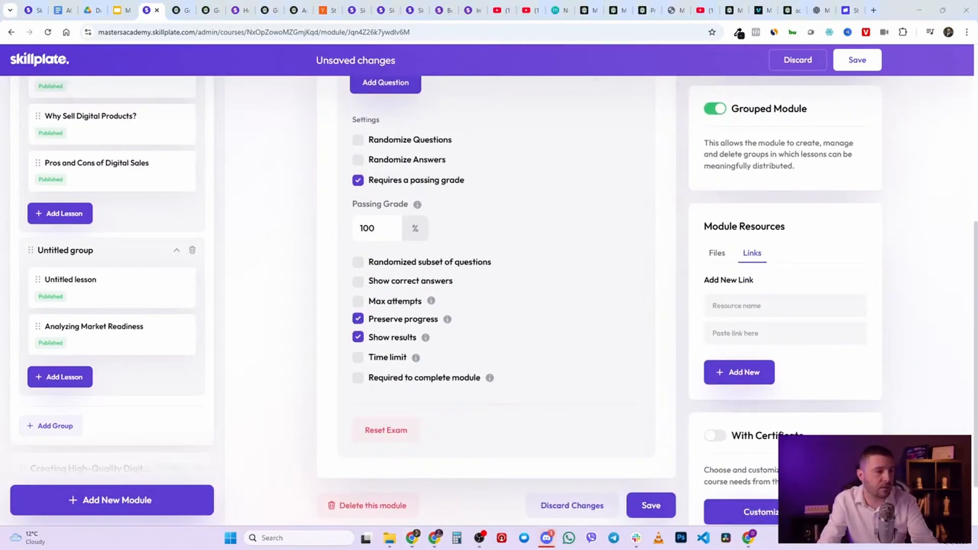
# Step: Turn on Randomize Questions by enabling Randomized subset of questions, and switch the subset option back off
pyautogui.click(359, 285)
pyautogui.click(359, 285)
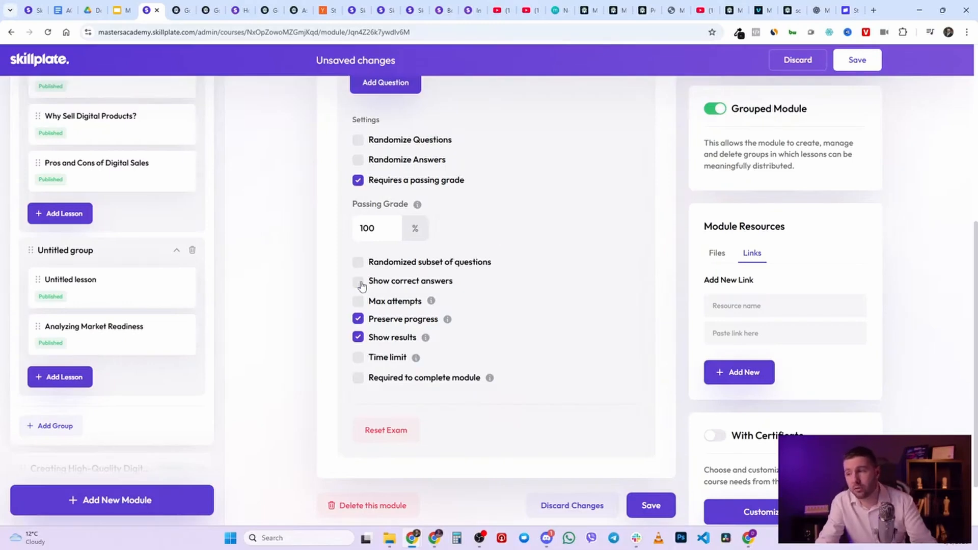
pyautogui.scroll(1, 541, 283)
pyautogui.scroll(2, 542, 283)
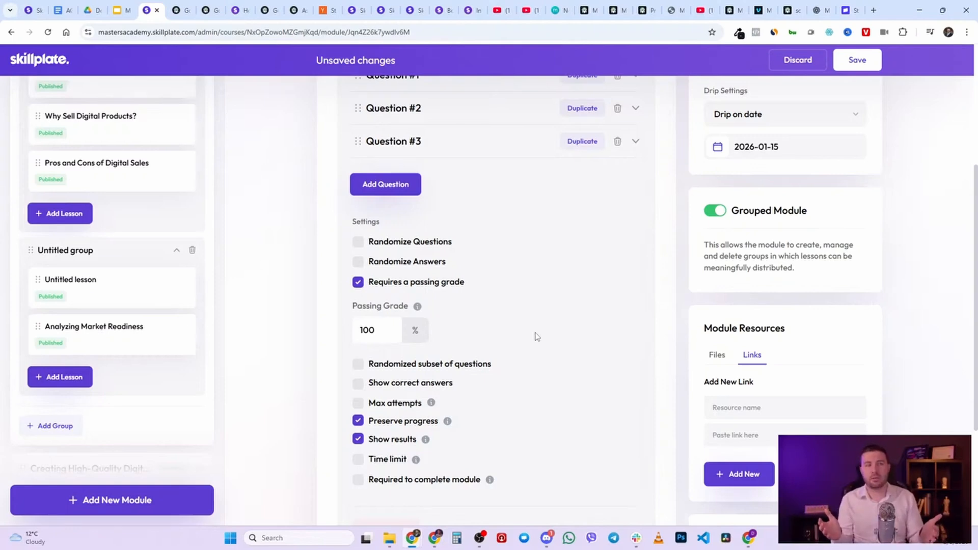
pyautogui.click(358, 364)
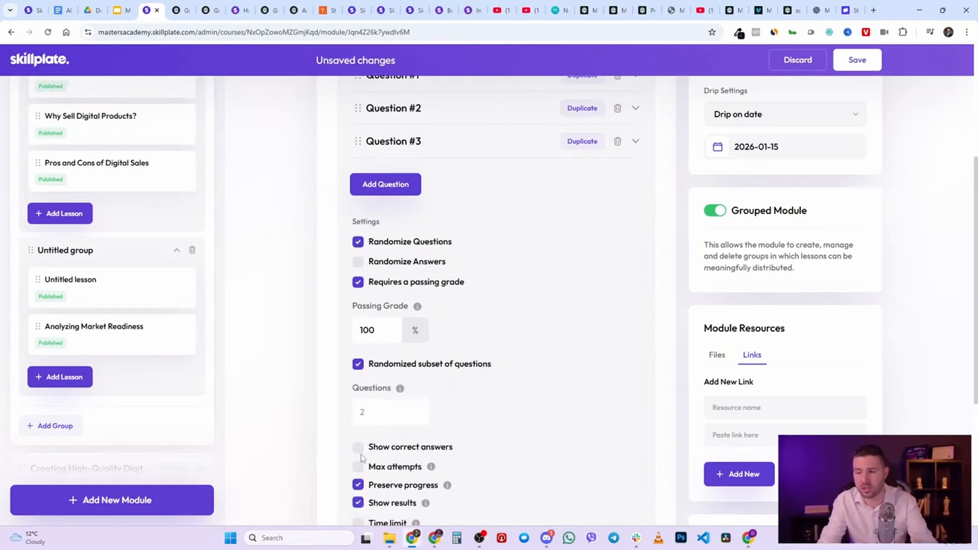
pyautogui.click(363, 364)
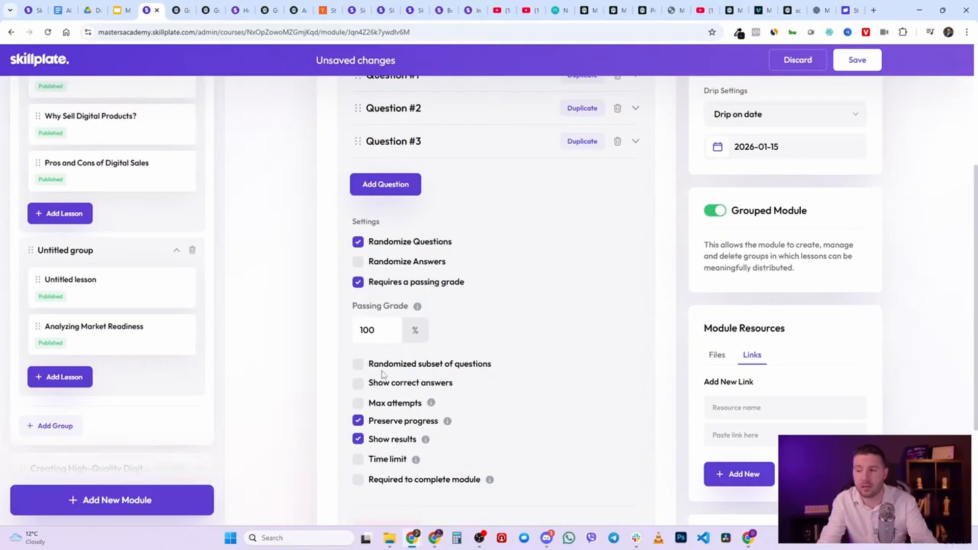
# Step: Enable Show correct answers for the exam and leave Max attempts disabled after trying it
pyautogui.scroll(-1, 539, 393)
pyautogui.click(356, 332)
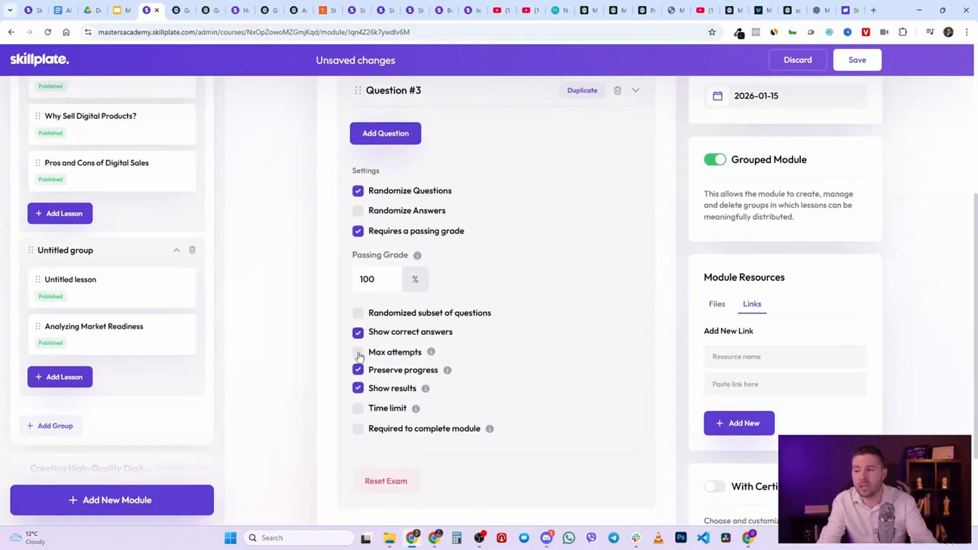
pyautogui.click(358, 355)
pyautogui.click(358, 353)
pyautogui.click(358, 353)
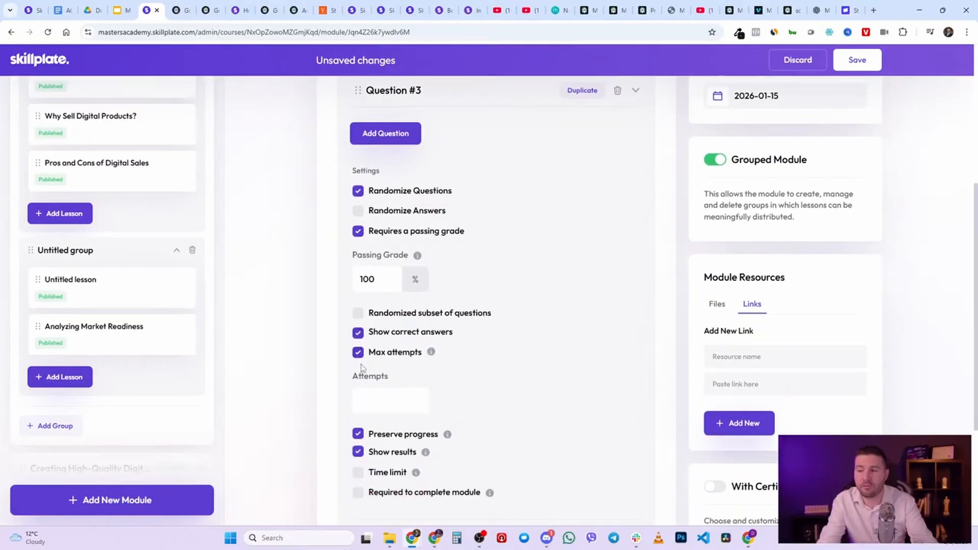
pyautogui.click(358, 353)
# Step: Set a 30-minute time limit for the exam and make it required to complete the module
pyautogui.scroll(-2, 479, 390)
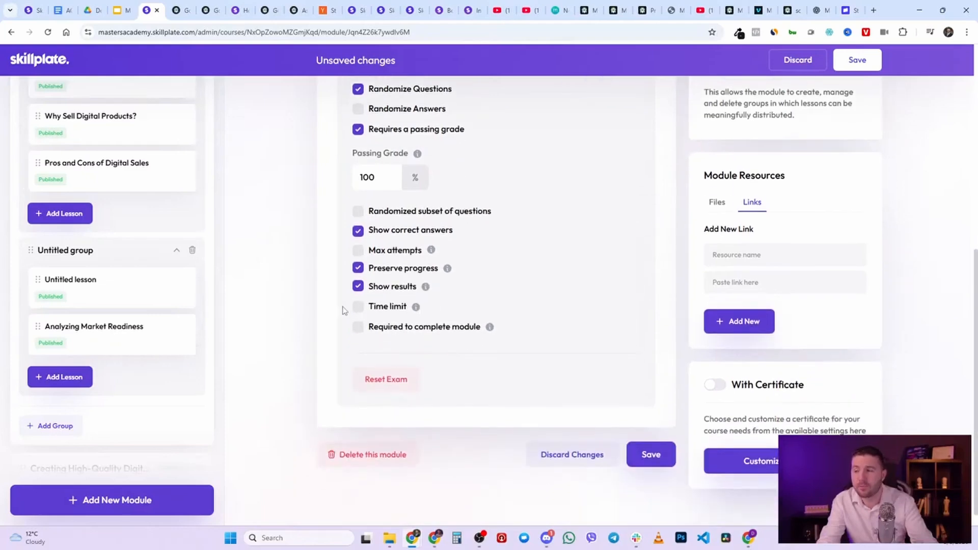
pyautogui.click(358, 306)
pyautogui.click(379, 350)
pyautogui.write('30')
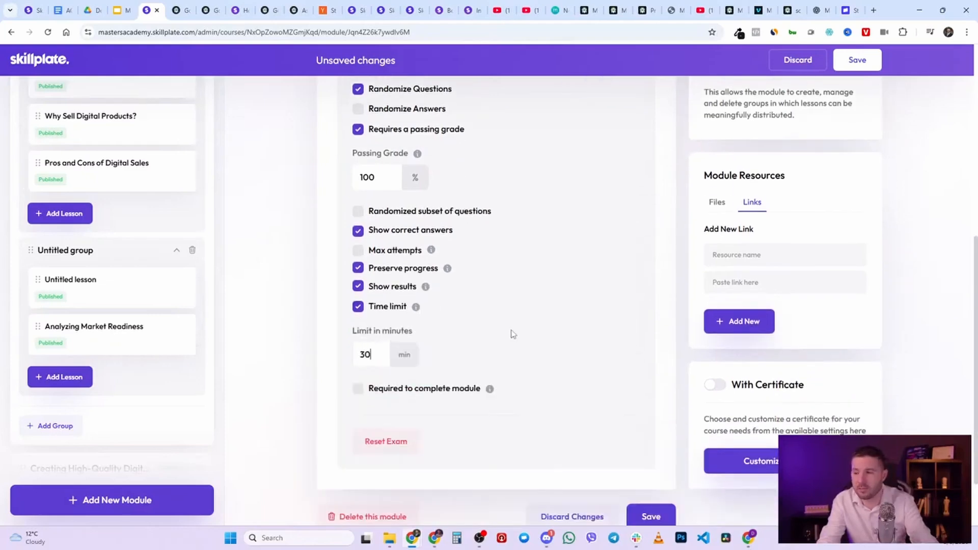
pyautogui.click(359, 392)
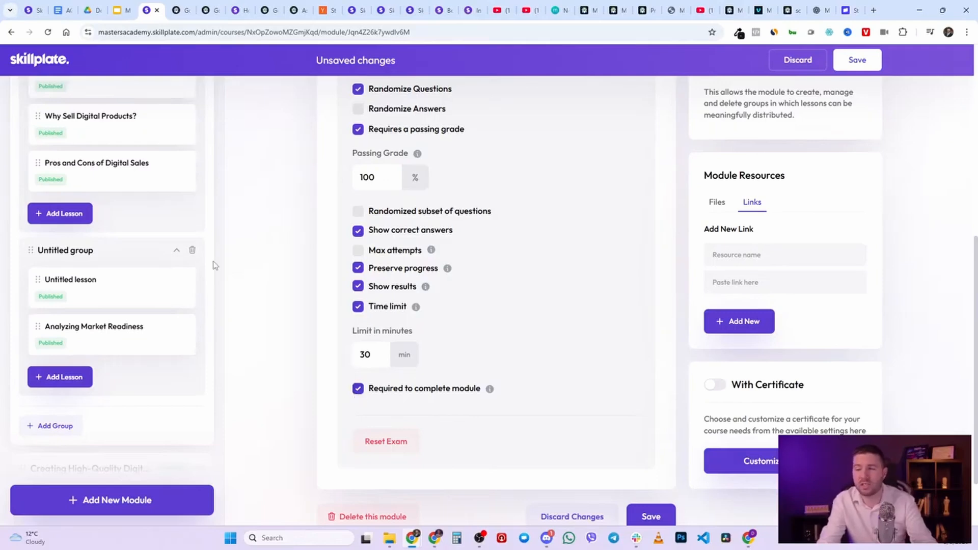
# Step: Turn off Required to complete module for the module exam
pyautogui.scroll(5, 273, 290)
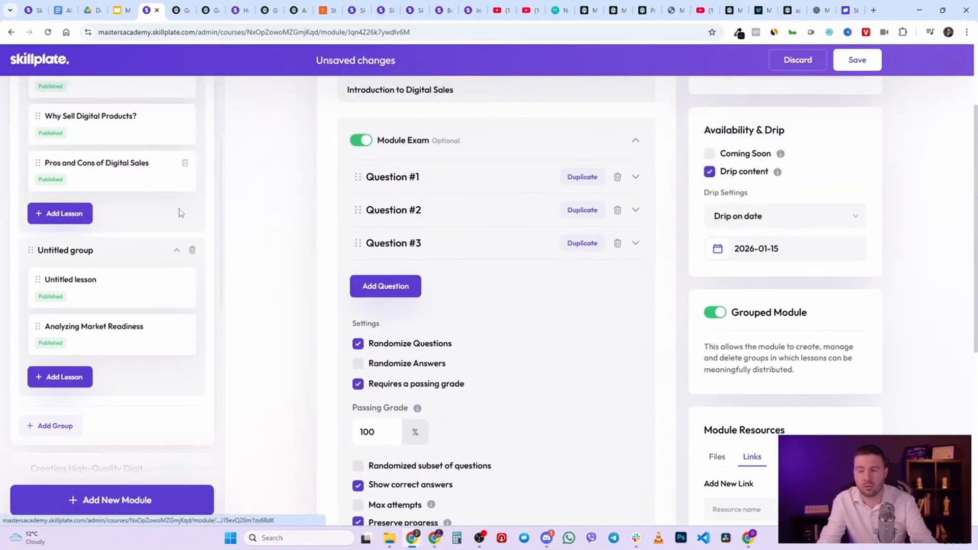
pyautogui.scroll(-5, 572, 380)
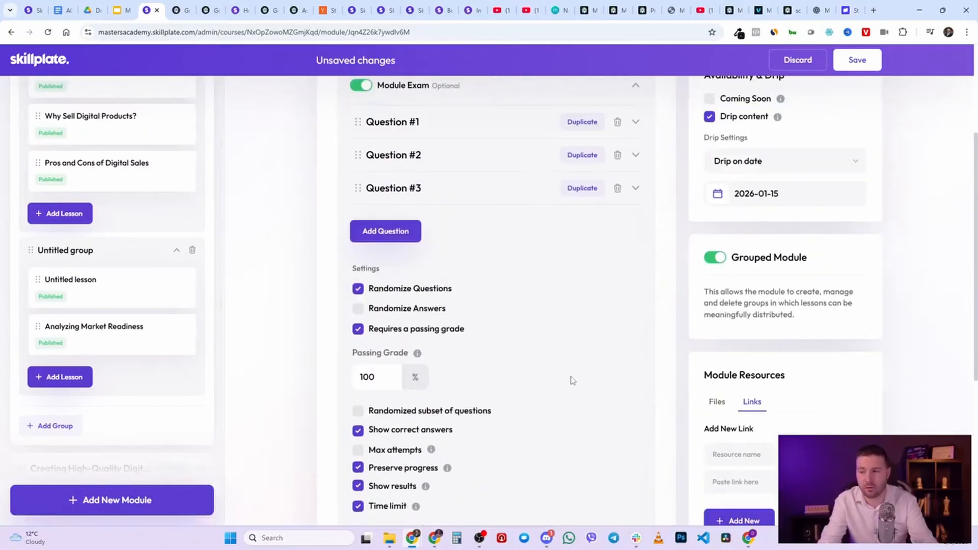
pyautogui.click(358, 389)
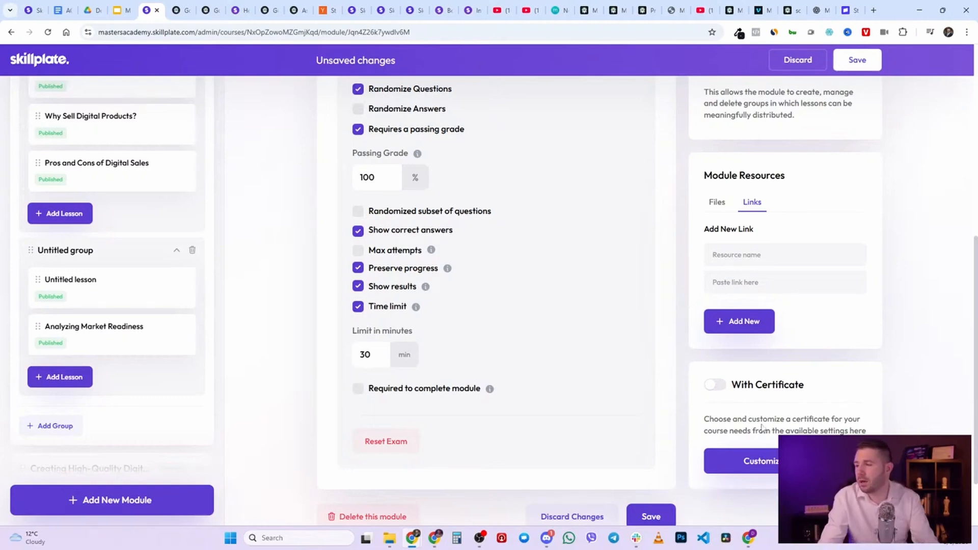
# Step: Enable the certificate for the module and open its customization to review the available options
pyautogui.click(714, 385)
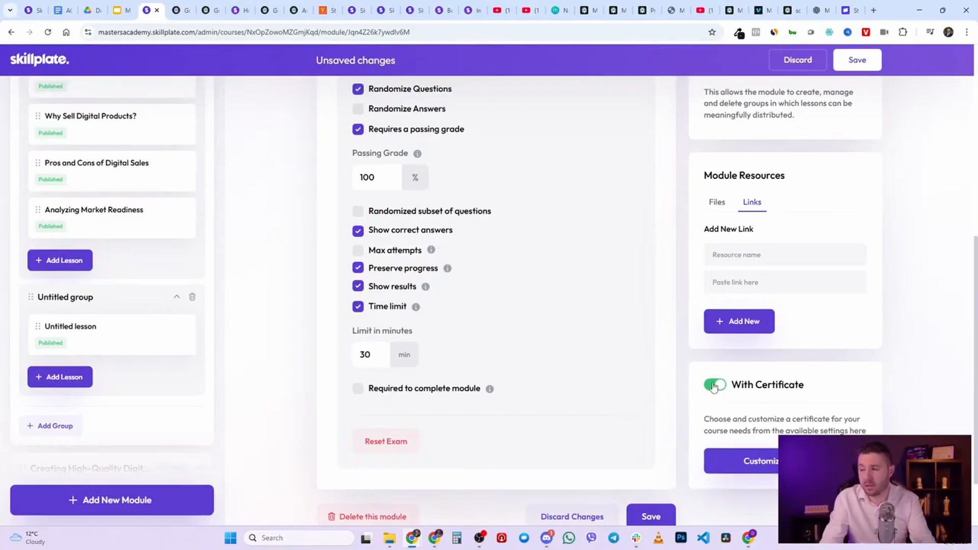
pyautogui.click(772, 465)
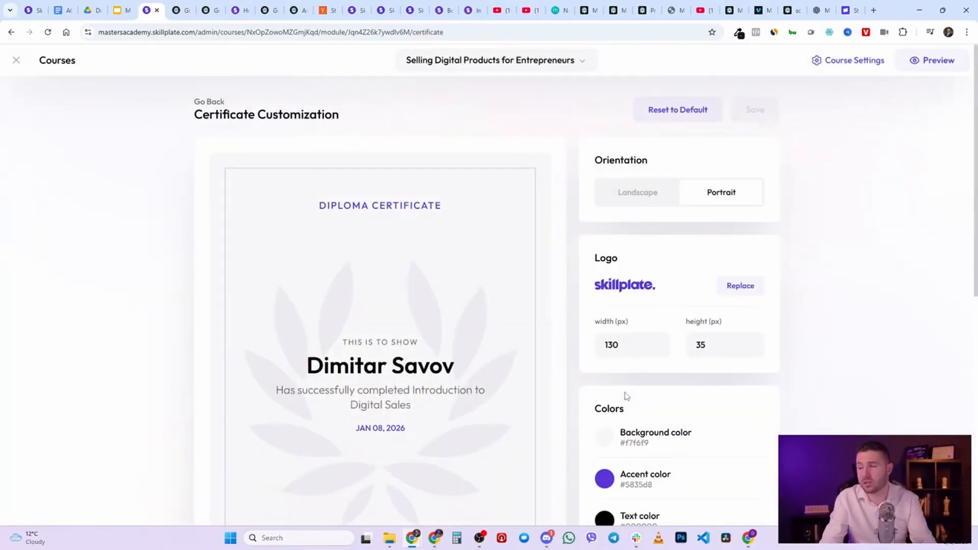
pyautogui.scroll(-2, 408, 275)
pyautogui.scroll(-5, 555, 319)
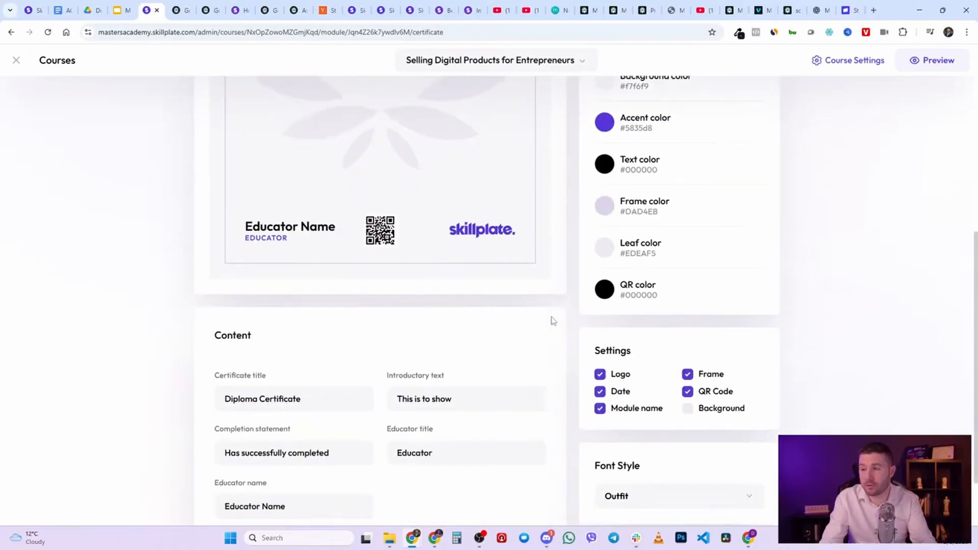
# Step: Try the certificate in landscape orientation and switch it back to portrait
pyautogui.scroll(6, 563, 296)
pyautogui.click(648, 142)
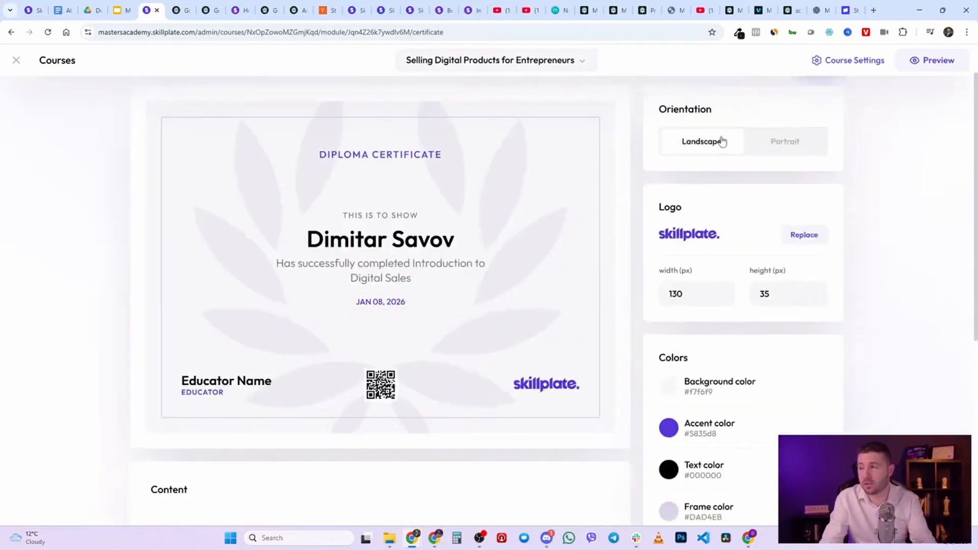
pyautogui.click(779, 148)
# Step: Try the Background option in the certificate settings and switch it back off
pyautogui.scroll(-3, 698, 298)
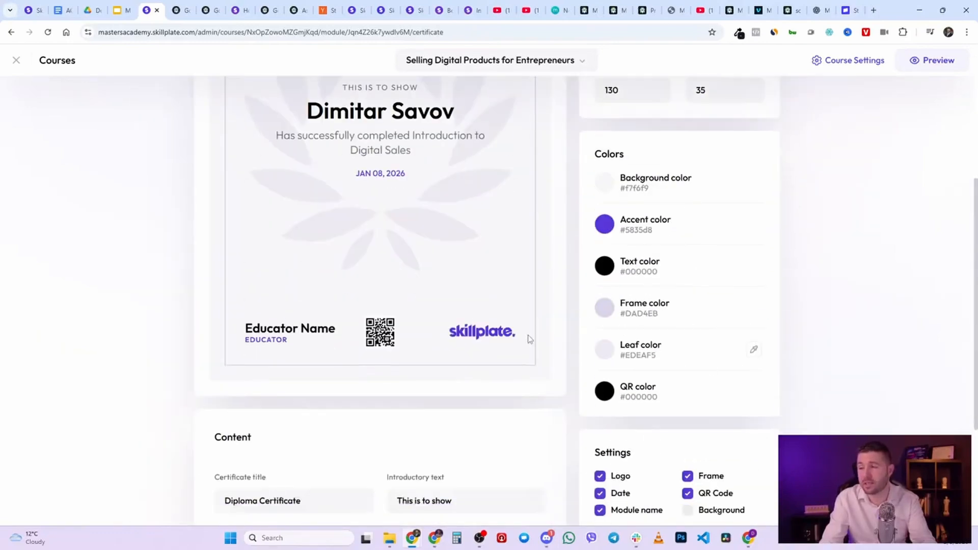
pyautogui.scroll(-3, 585, 310)
pyautogui.click(686, 331)
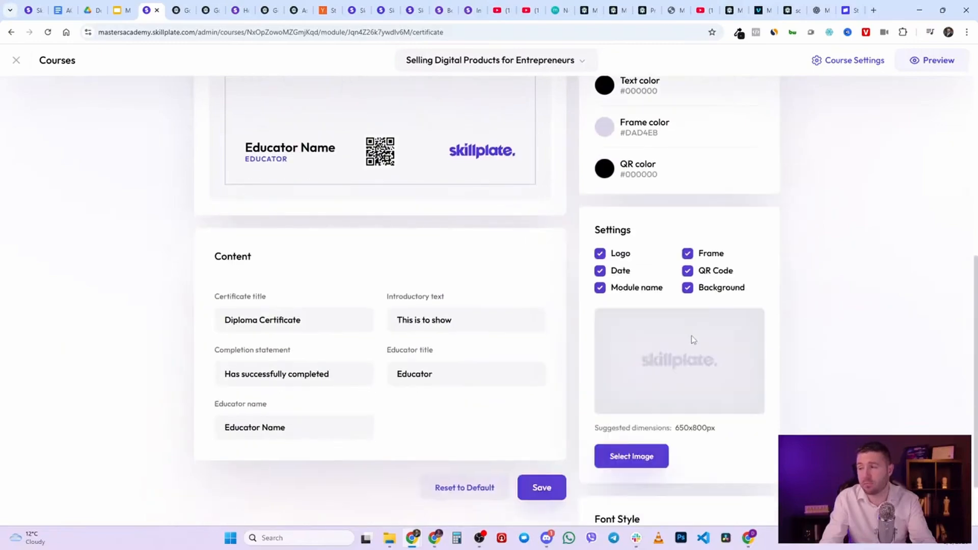
pyautogui.click(688, 292)
pyautogui.scroll(5, 414, 218)
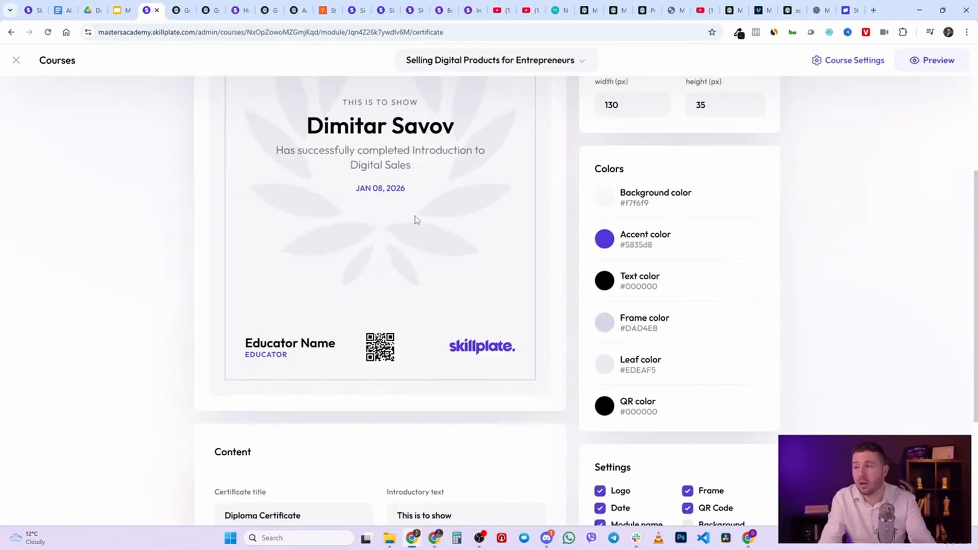
# Step: Change the certificate's accent color to orange #D87835 and save the certificate design
pyautogui.scroll(-2, 451, 258)
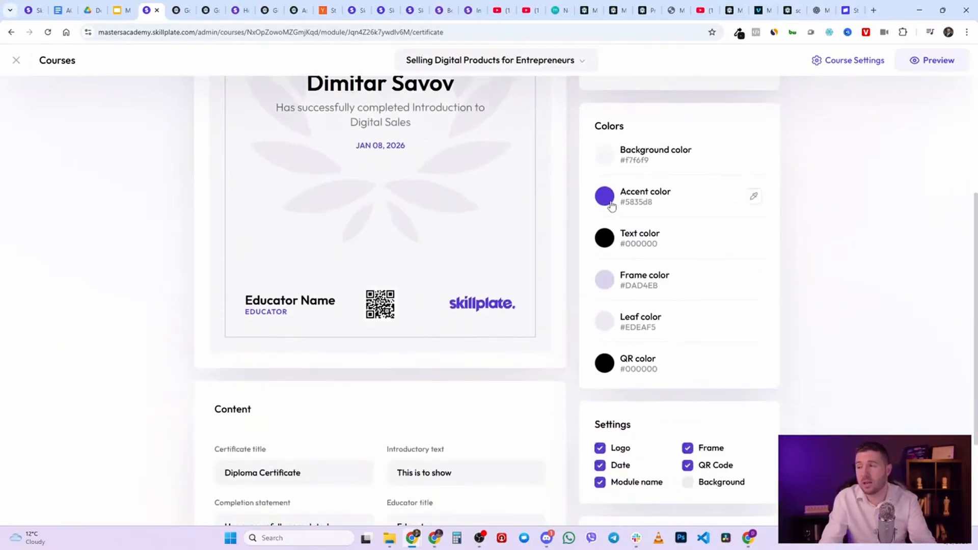
pyautogui.click(606, 200)
pyautogui.moveTo(581, 289); pyautogui.dragTo(541, 295)
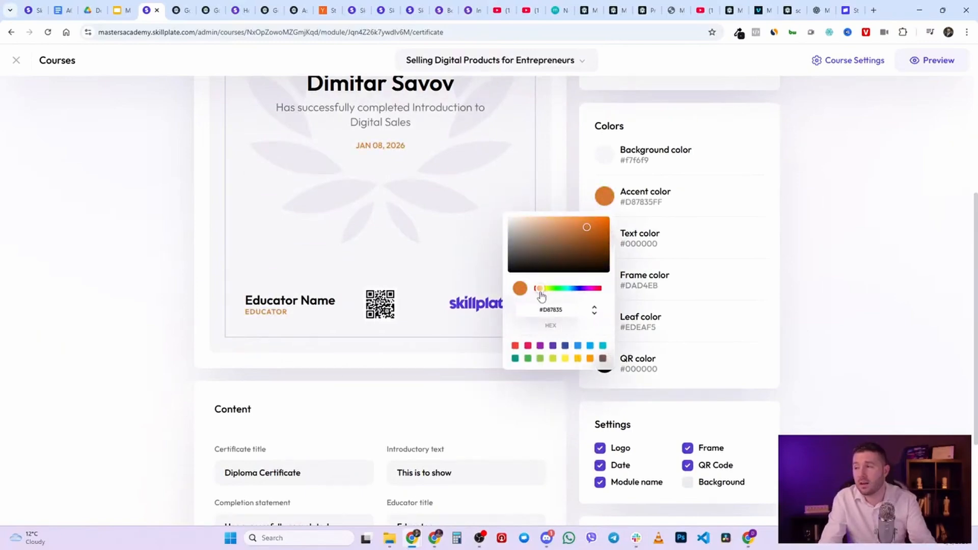
pyautogui.click(919, 256)
pyautogui.scroll(4, 454, 212)
pyautogui.scroll(-4, 402, 284)
pyautogui.scroll(-3, 402, 285)
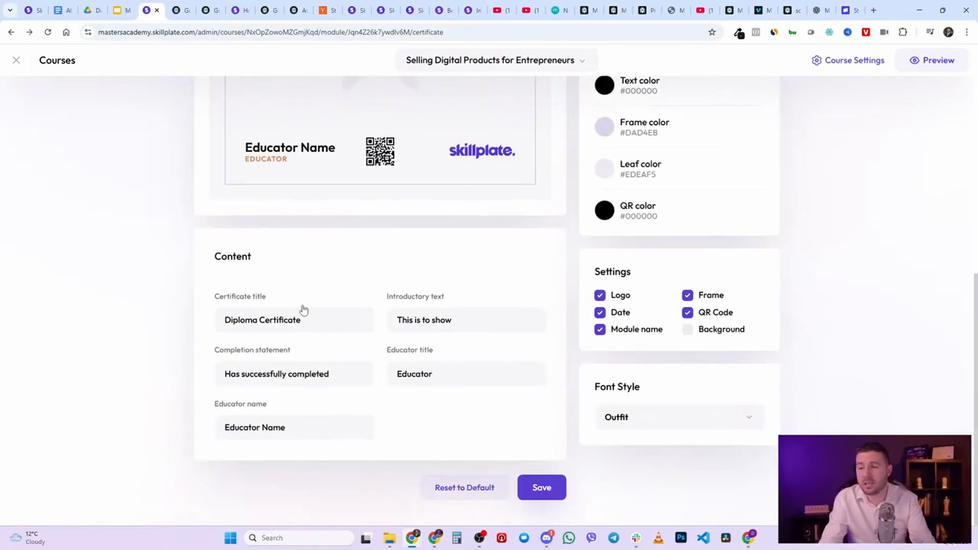
pyautogui.click(555, 488)
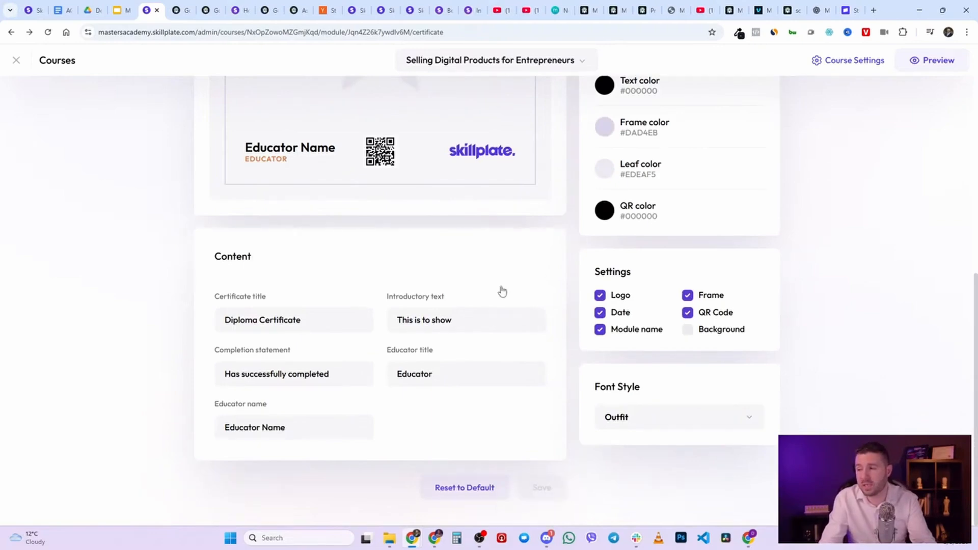
# Step: Leave the certificate customization and open the general settings of the Selling Digital Products for Entrepreneurs course
pyautogui.scroll(8, 524, 277)
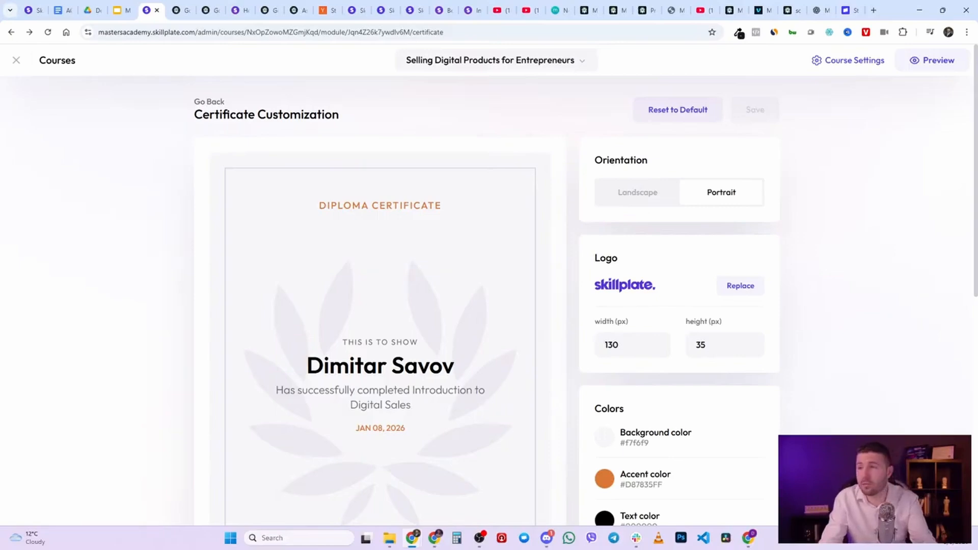
pyautogui.click(16, 60)
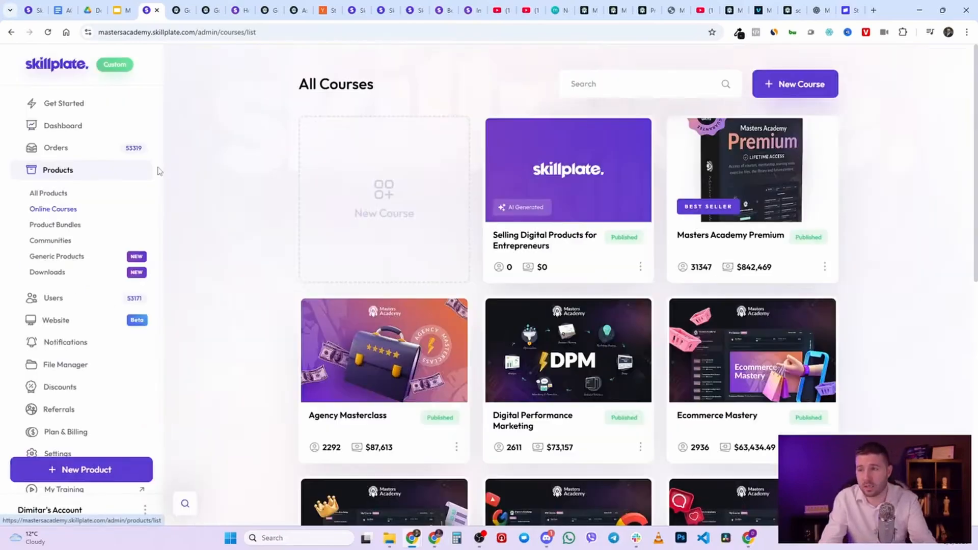
pyautogui.click(553, 233)
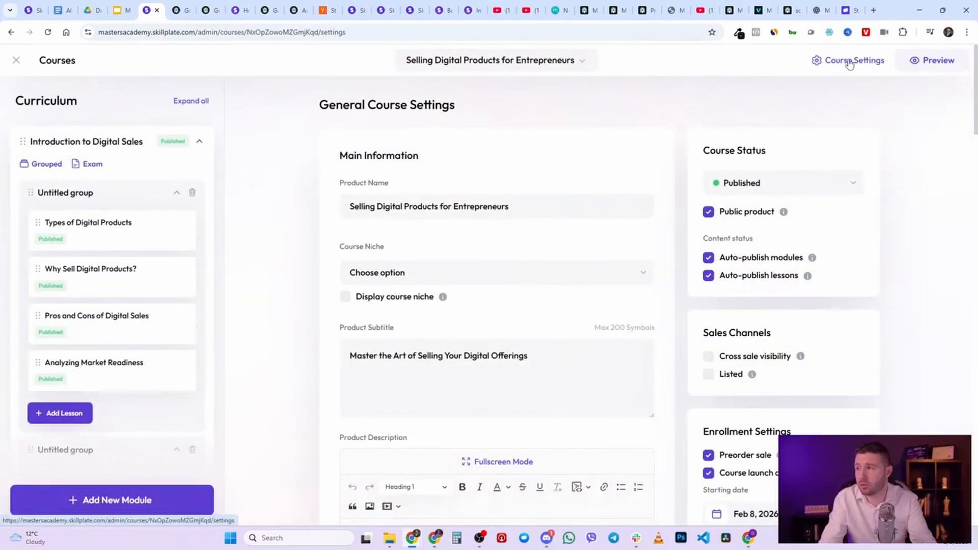
# Step: Shorten the course's product name to Selling Digital Products
pyautogui.scroll(-4, 572, 192)
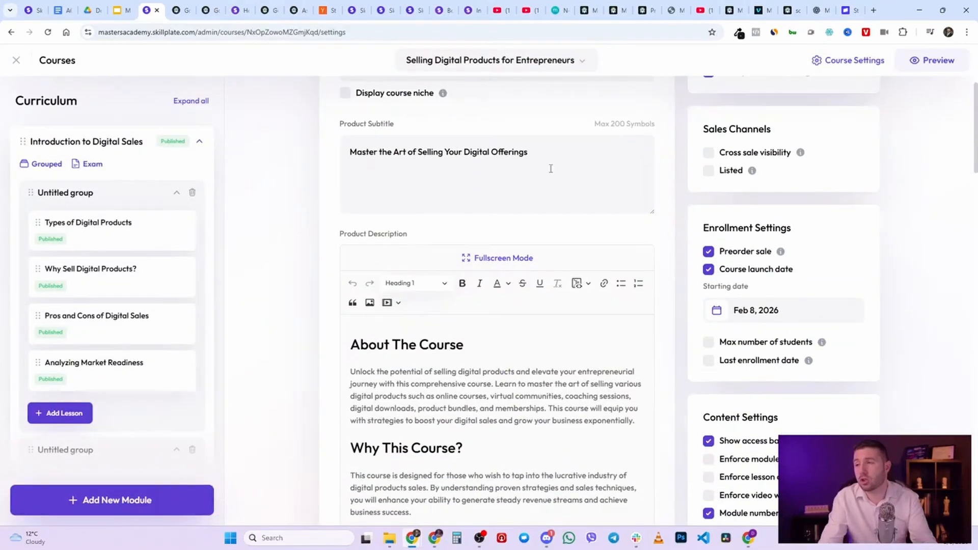
pyautogui.scroll(3, 548, 173)
pyautogui.moveTo(525, 158); pyautogui.dragTo(324, 152)
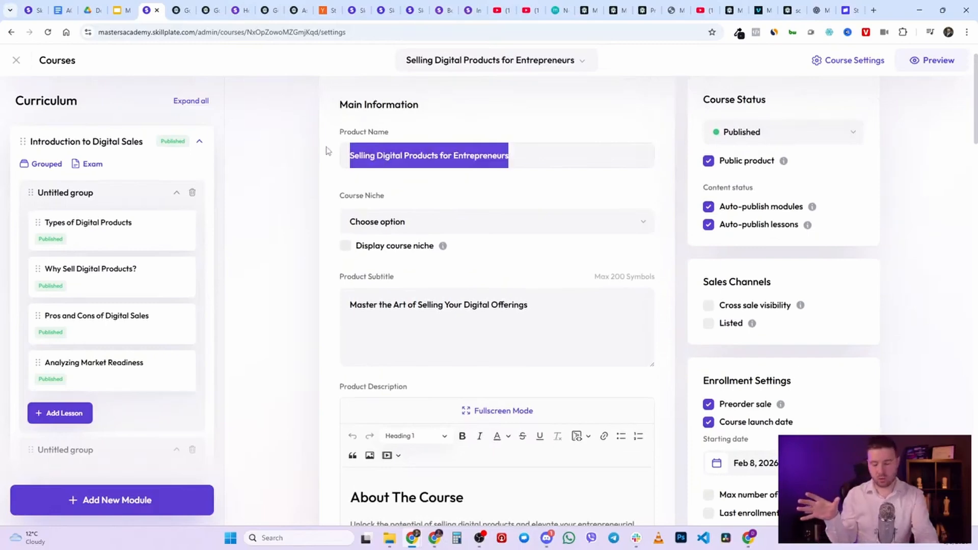
pyautogui.moveTo(538, 152); pyautogui.dragTo(332, 155)
pyautogui.moveTo(439, 158); pyautogui.dragTo(532, 157)
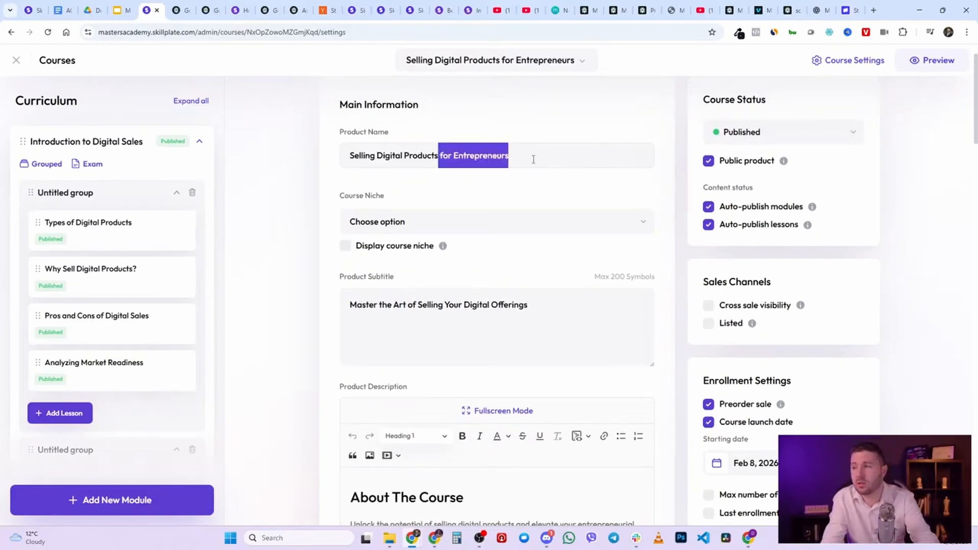
pyautogui.press('BackSpace')
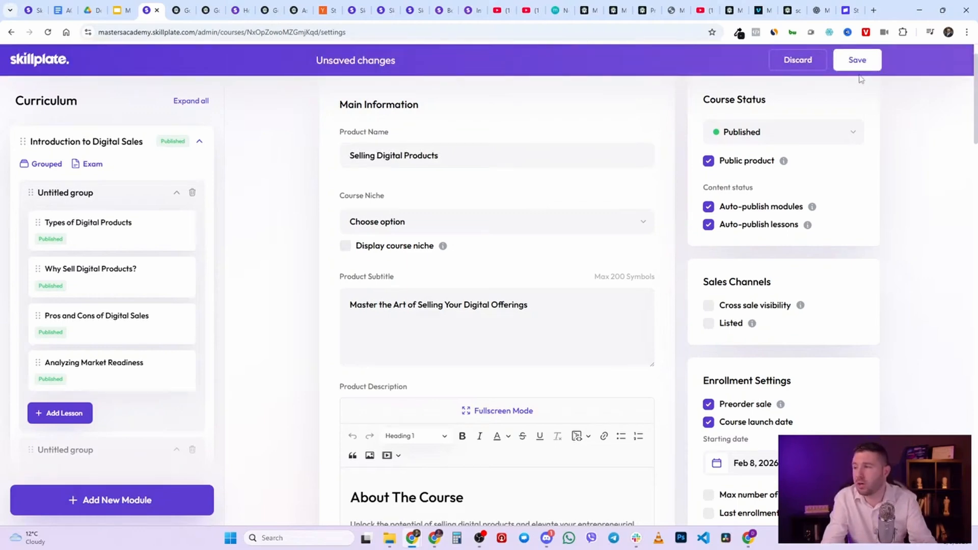
# Step: Switch to YouTube and copy the link of the video How to launch your first digital product, without its playlist part
pyautogui.scroll(-5, 535, 176)
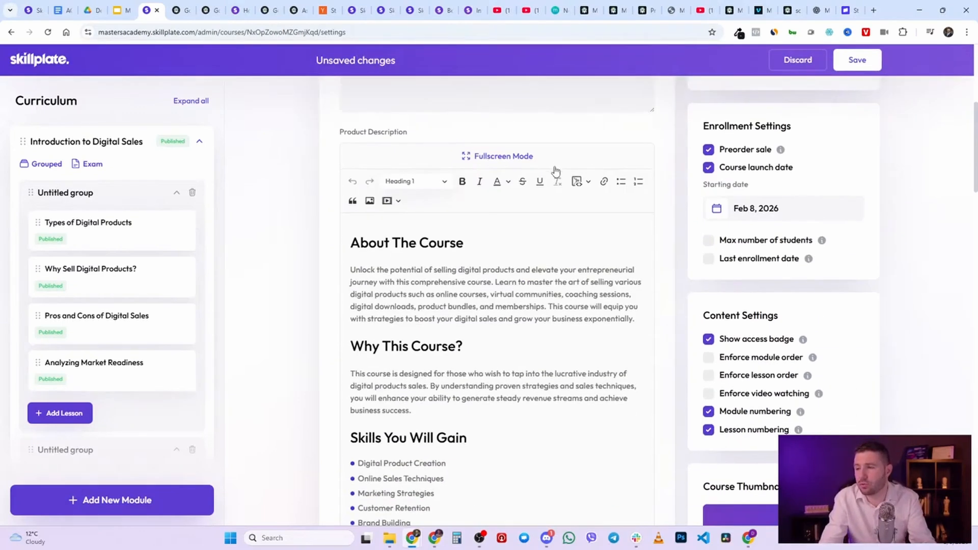
pyautogui.click(701, 11)
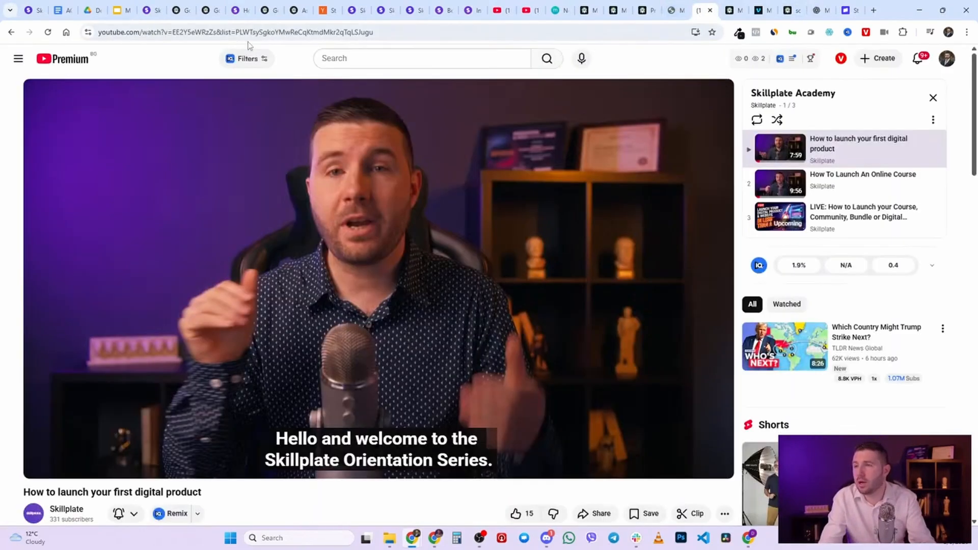
pyautogui.click(207, 34)
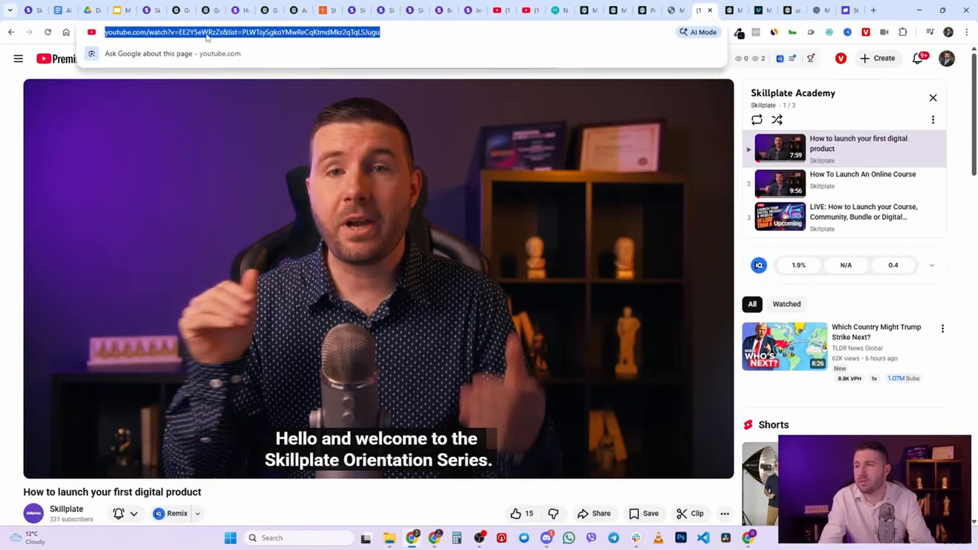
pyautogui.moveTo(219, 33); pyautogui.dragTo(209, 3)
pyautogui.hotkey('ctrl', 'c')
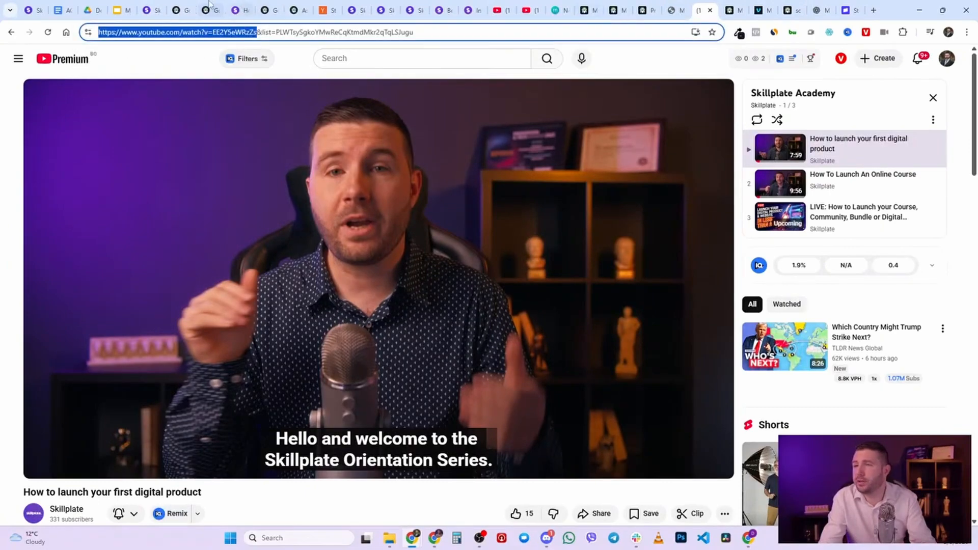
# Step: Return to the Skillplate course settings and embed the copied video in the product description, above the About The Course heading
pyautogui.click(147, 10)
pyautogui.click(355, 239)
pyautogui.press('Return')
pyautogui.press('Up')
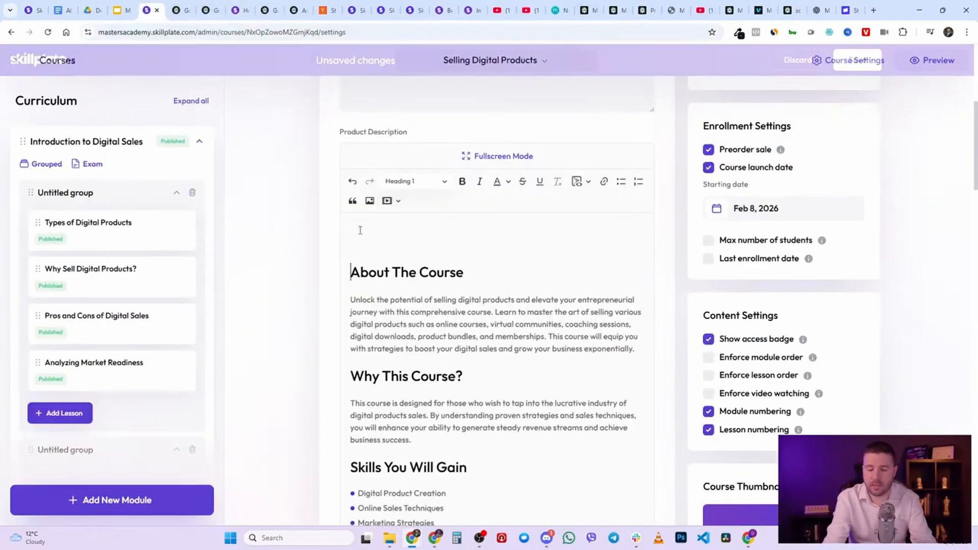
pyautogui.hotkey('ctrl', 'v')
pyautogui.scroll(-2, 484, 239)
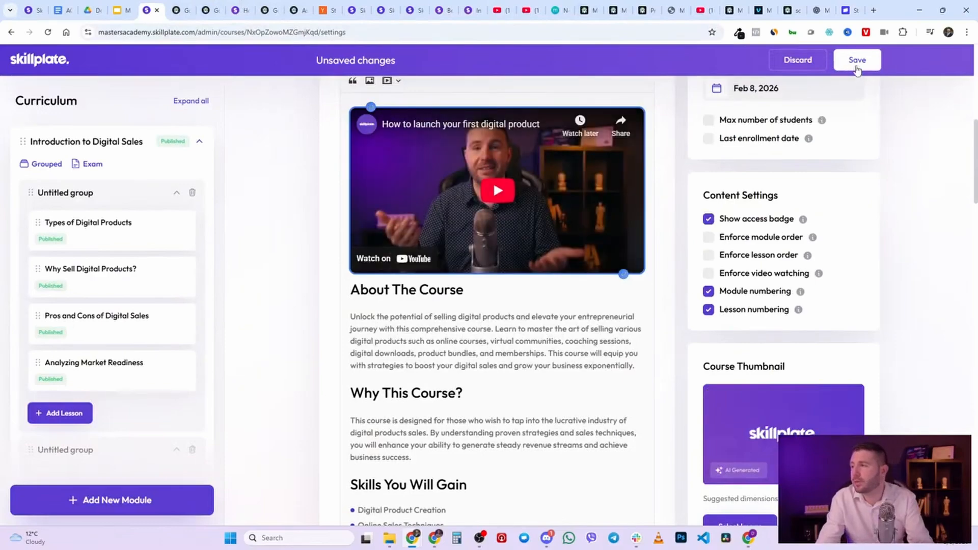
# Step: Set the course thumbnail to the Academy-age... PNG image showing the presenter, from the existing files
pyautogui.scroll(-3, 712, 267)
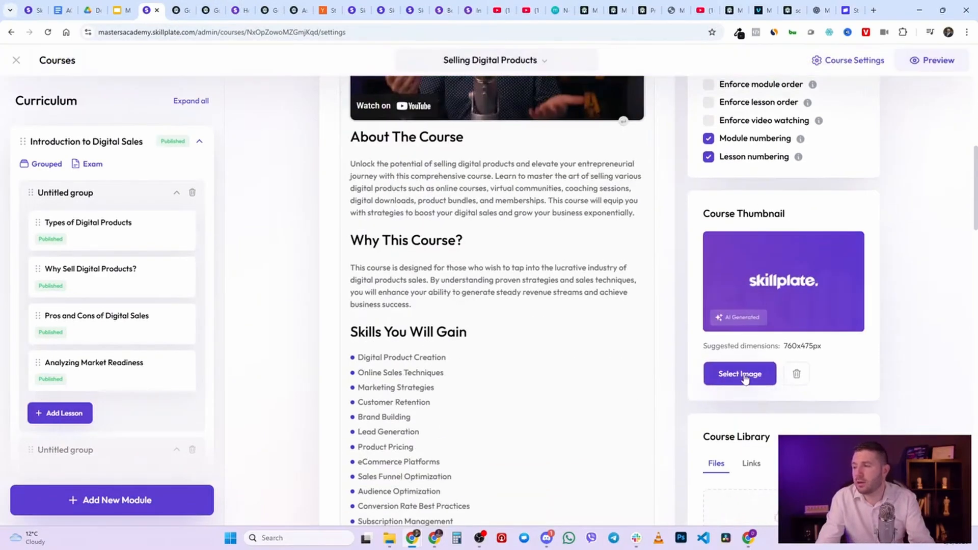
pyautogui.click(740, 377)
pyautogui.scroll(-6, 620, 322)
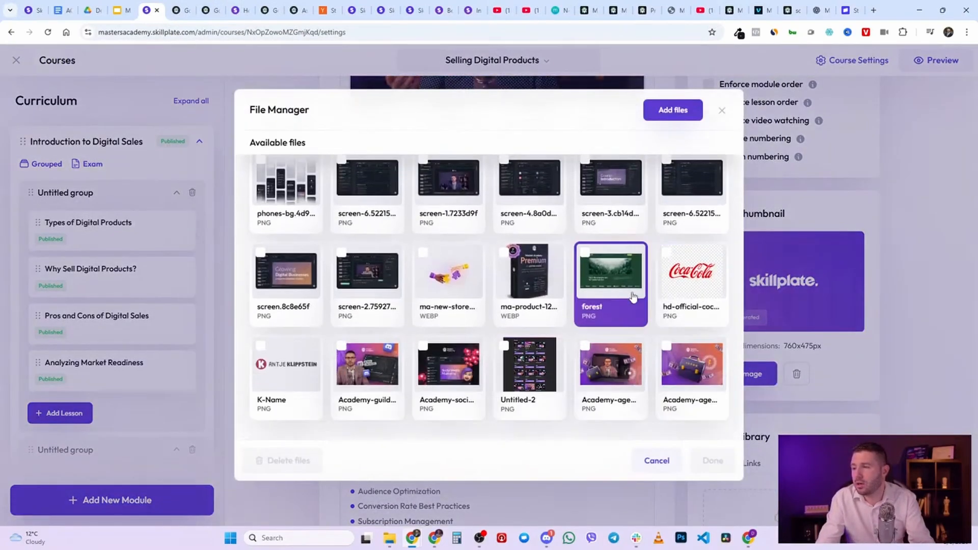
pyautogui.scroll(-2, 612, 264)
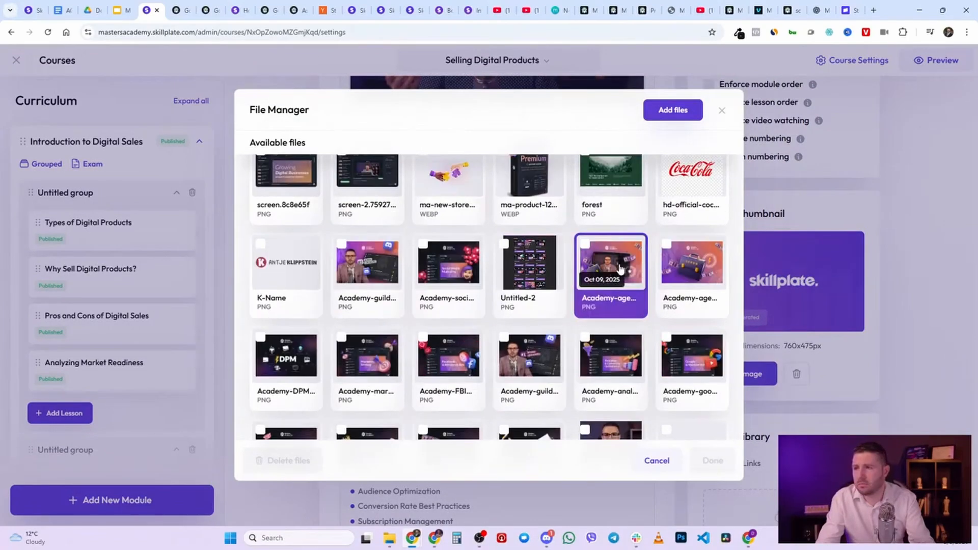
pyautogui.click(615, 264)
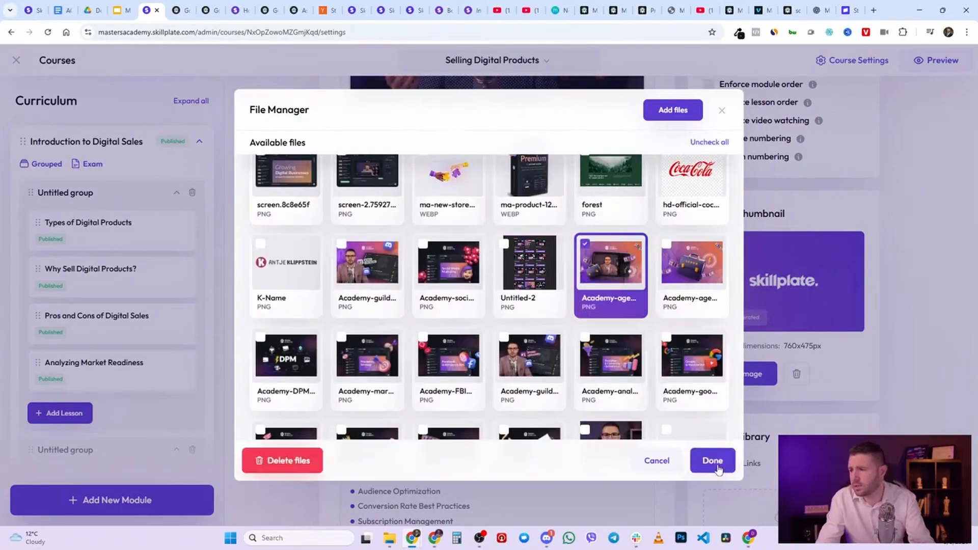
pyautogui.click(713, 465)
# Step: Review the About The Course, Why This Course? and Skills You Will Gain sections of the course's product description
pyautogui.scroll(-4, 590, 247)
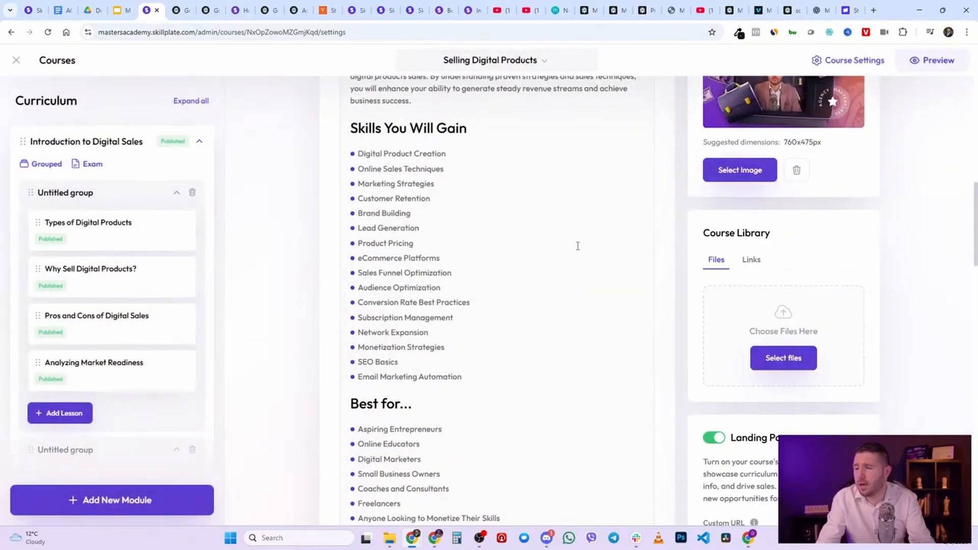
pyautogui.scroll(5, 577, 246)
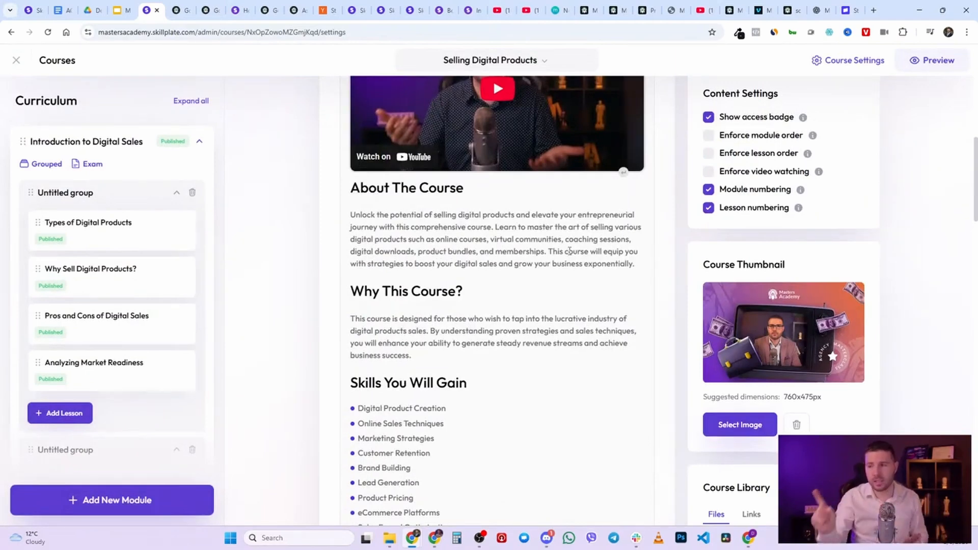
pyautogui.moveTo(356, 188); pyautogui.dragTo(631, 269)
pyautogui.moveTo(356, 291); pyautogui.dragTo(411, 355)
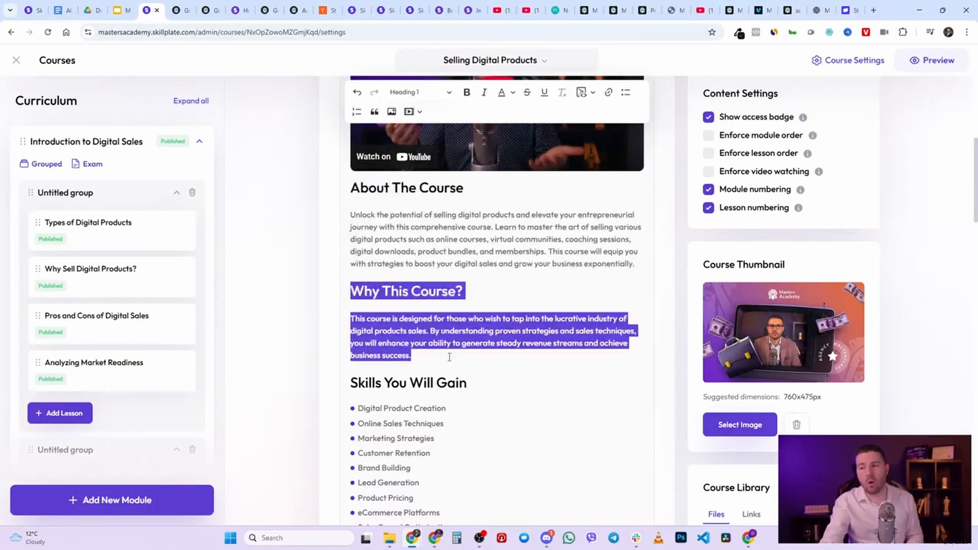
pyautogui.scroll(-2, 381, 296)
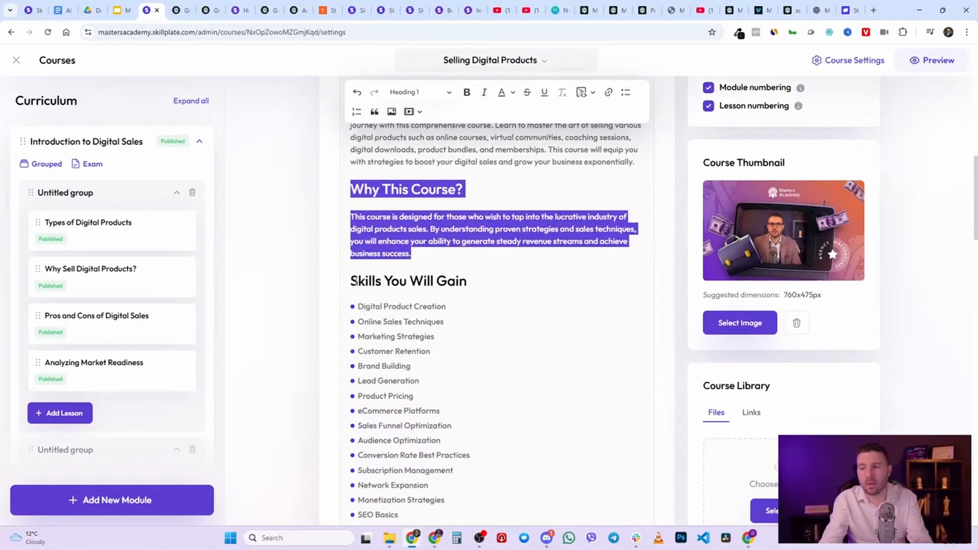
pyautogui.moveTo(351, 280); pyautogui.dragTo(570, 406)
pyautogui.scroll(-2, 572, 412)
pyautogui.click(571, 404)
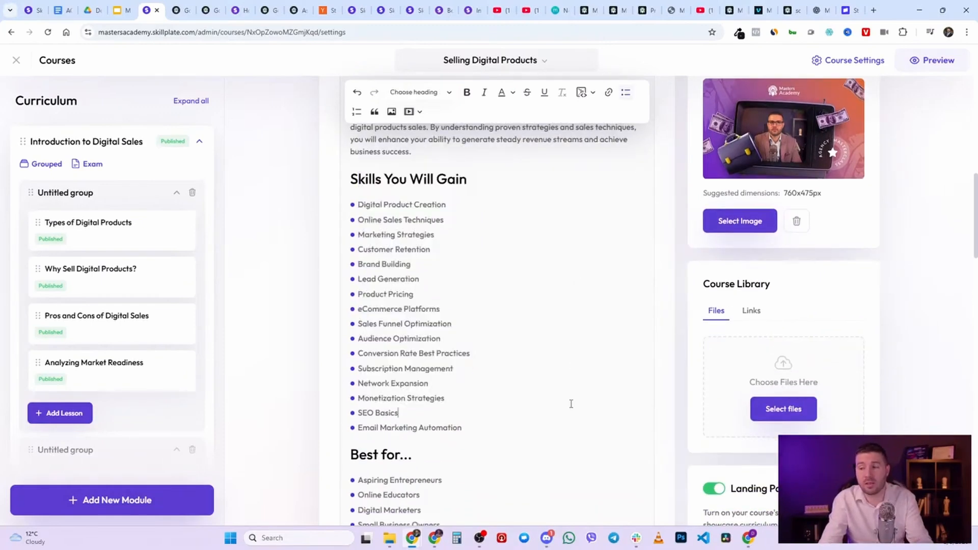
# Step: Review the Best for... audience list in the course's product description
pyautogui.scroll(-2, 571, 403)
pyautogui.scroll(1, 563, 393)
pyautogui.scroll(-2, 563, 393)
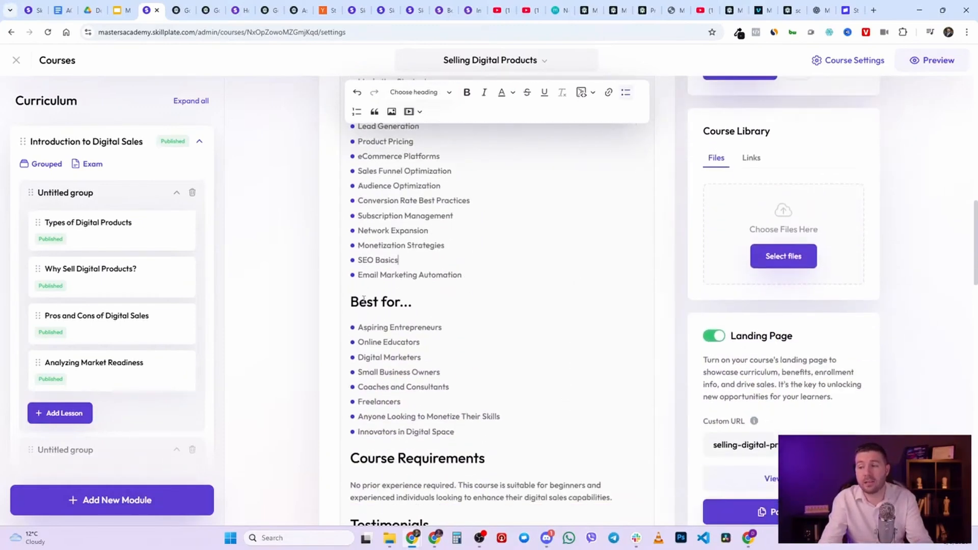
pyautogui.moveTo(353, 300); pyautogui.dragTo(519, 426)
pyautogui.click(540, 395)
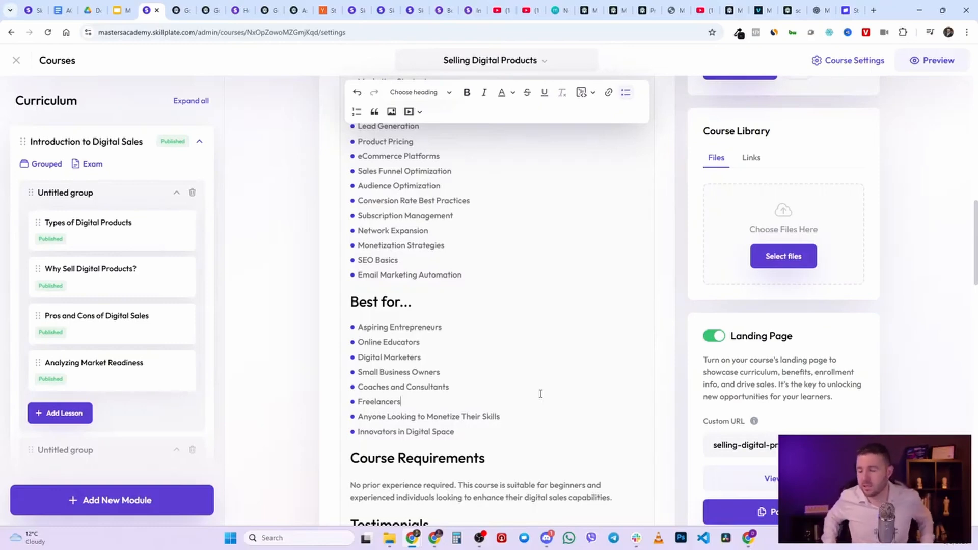
pyautogui.click(487, 392)
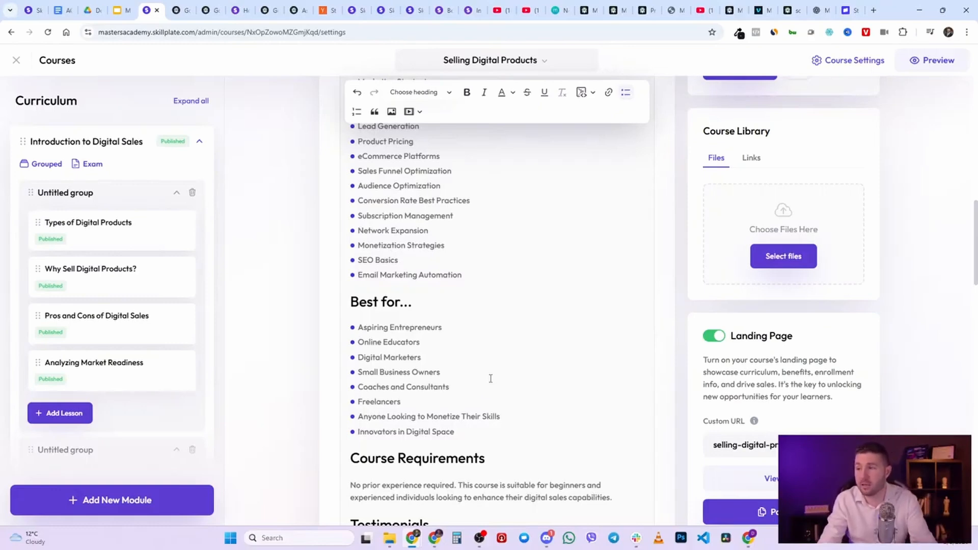
pyautogui.moveTo(351, 301); pyautogui.dragTo(504, 425)
pyautogui.click(528, 413)
pyautogui.click(497, 340)
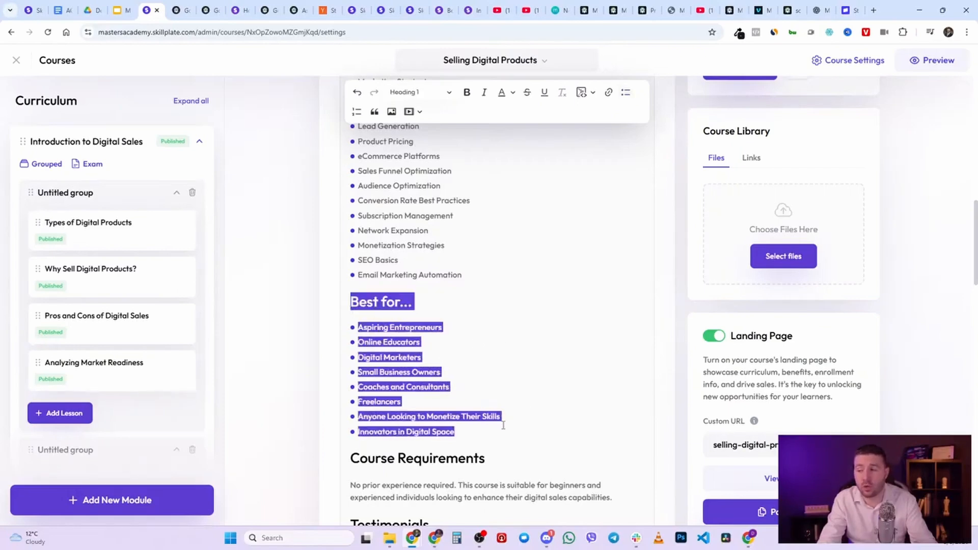
pyautogui.click(551, 411)
pyautogui.scroll(-2, 546, 402)
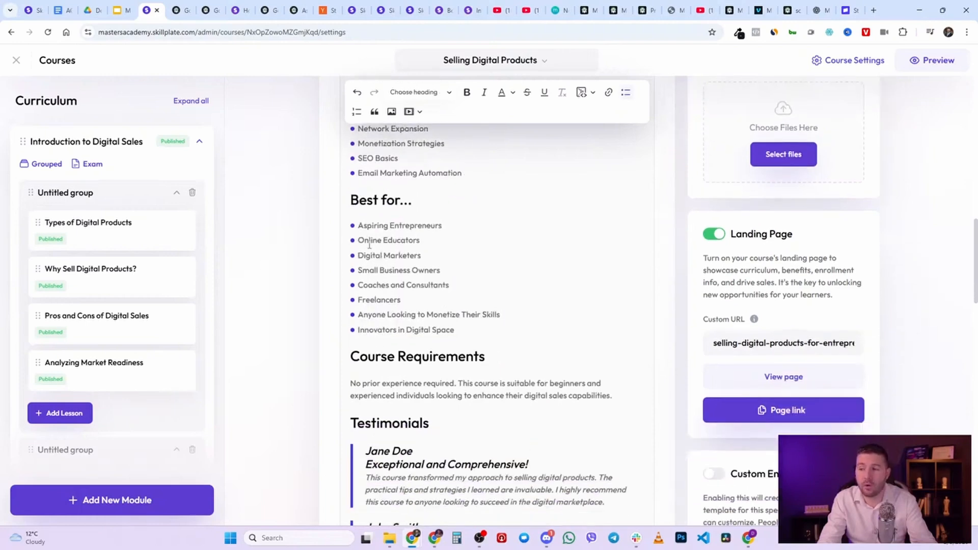
# Step: Review the Course Requirements and Testimonials sections at the end of the product description
pyautogui.scroll(-1, 485, 342)
pyautogui.moveTo(356, 307); pyautogui.dragTo(613, 344)
pyautogui.click(622, 345)
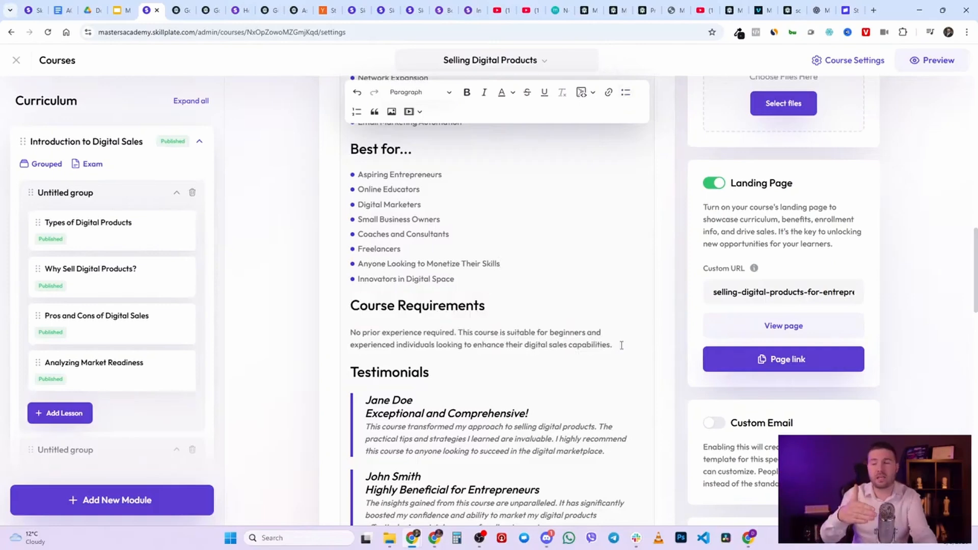
pyautogui.click(578, 363)
pyautogui.scroll(-3, 578, 363)
pyautogui.moveTo(350, 219); pyautogui.dragTo(617, 376)
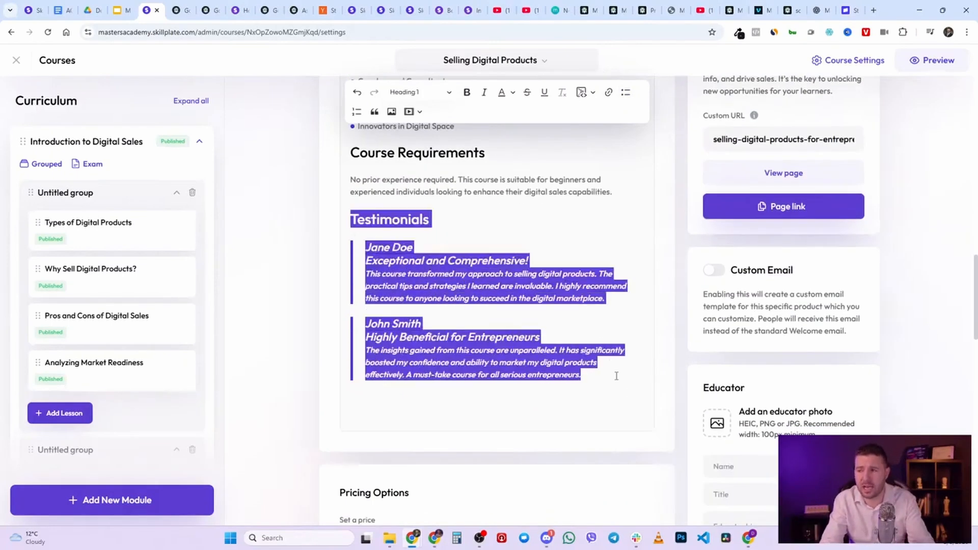
pyautogui.click(599, 329)
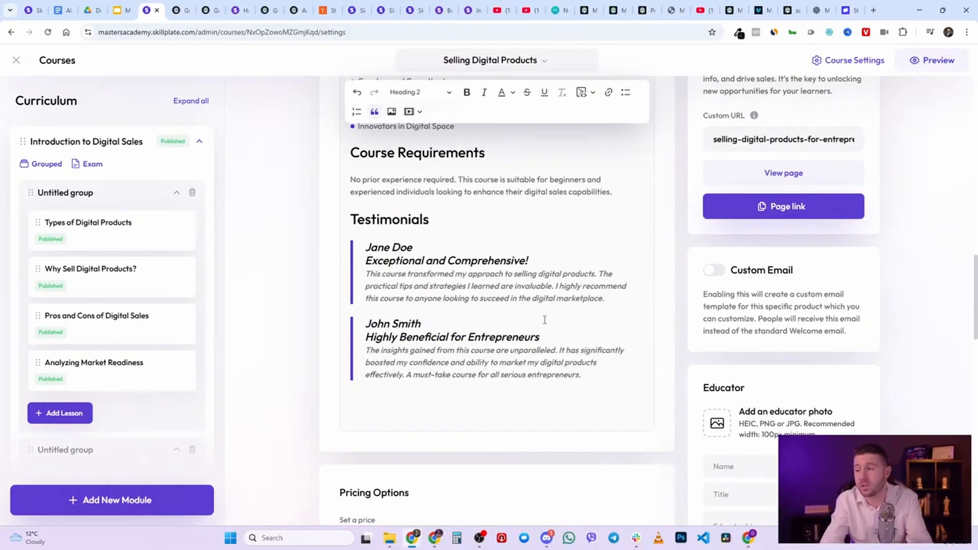
pyautogui.scroll(-3, 556, 320)
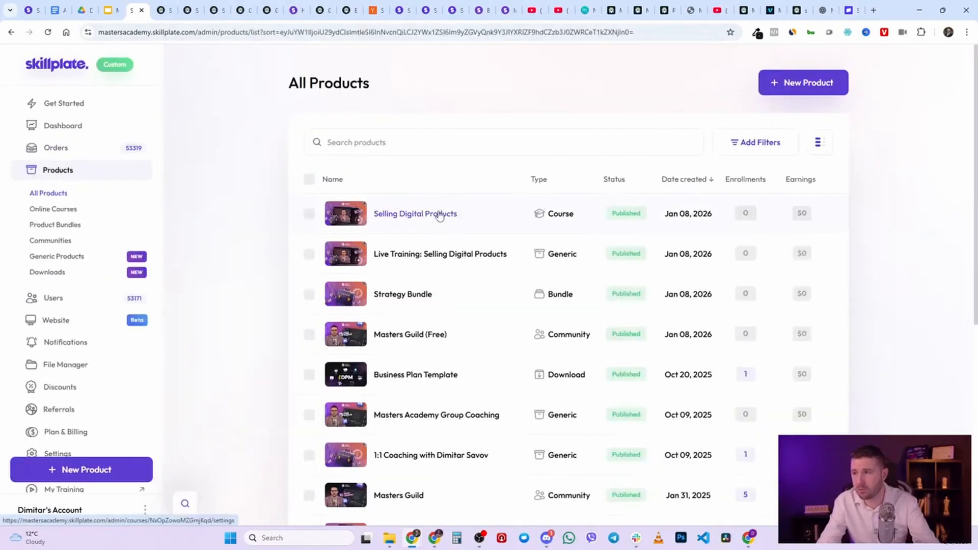
# Step: Open the Selling Digital Products course from the product list and enforce module order and lesson order, leaving video watching not enforced
pyautogui.click(408, 215)
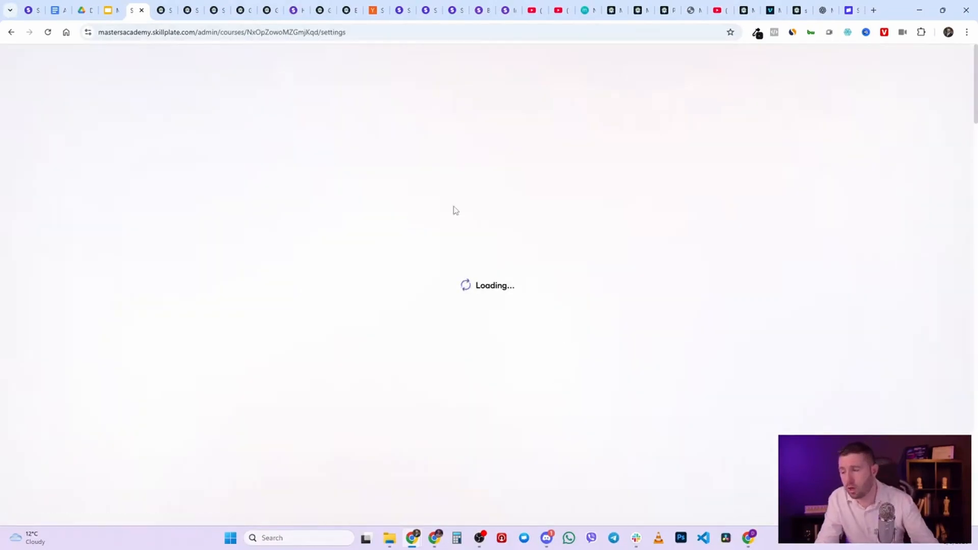
pyautogui.scroll(-10, 703, 254)
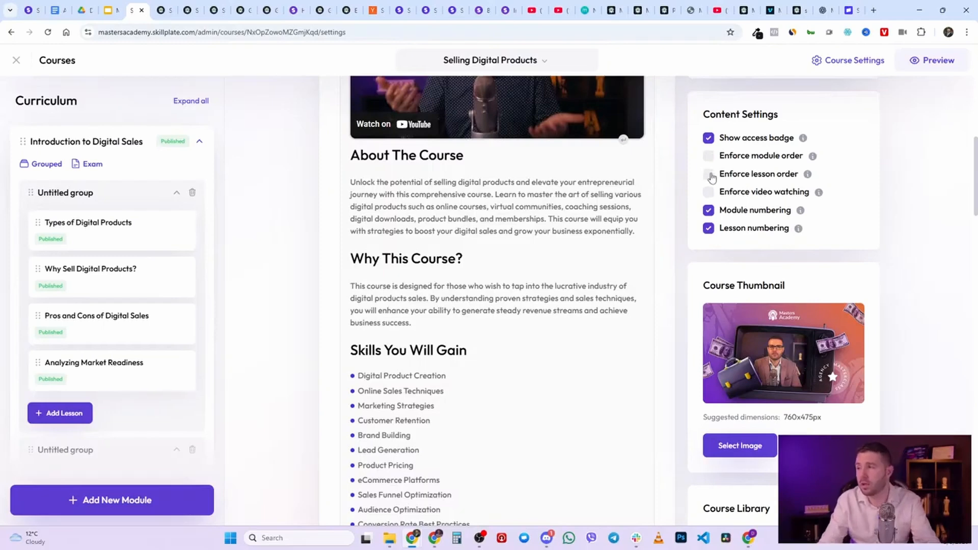
pyautogui.click(709, 175)
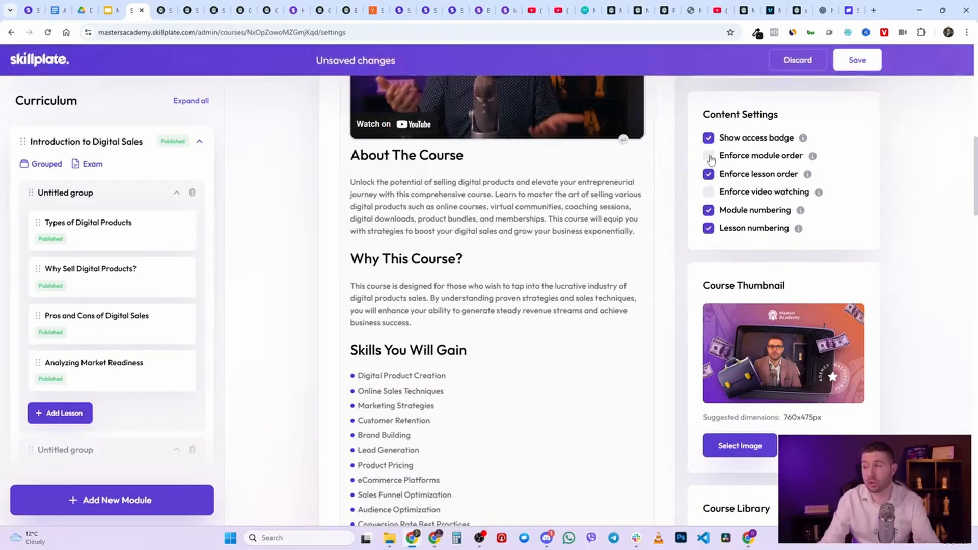
pyautogui.click(709, 157)
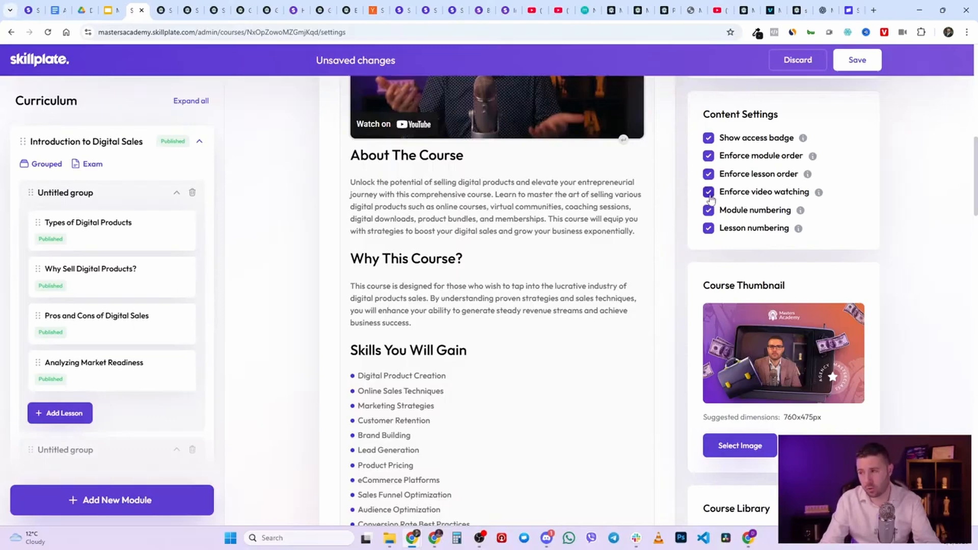
pyautogui.click(710, 194)
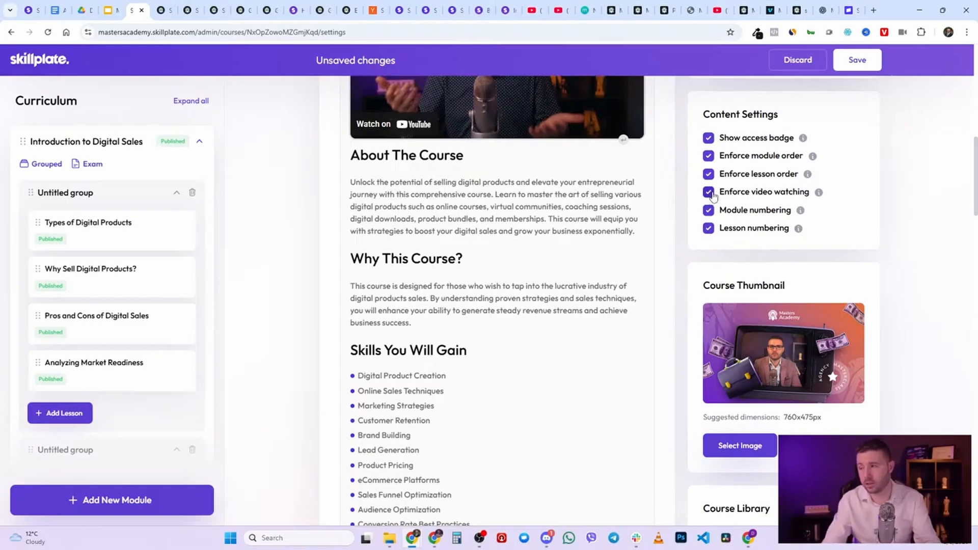
pyautogui.click(713, 195)
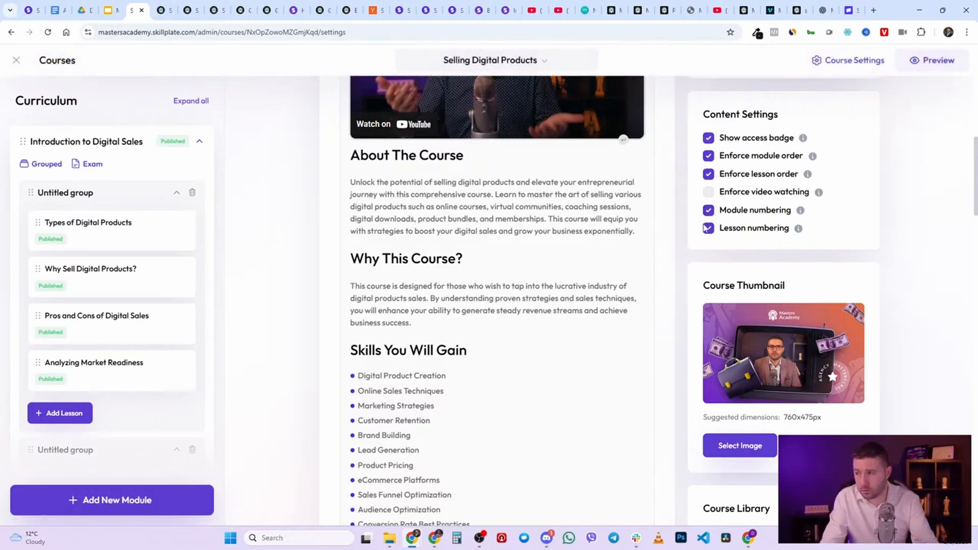
# Step: Check the module numbering and the lessons of Introduction to Digital Sales on the course's landing page, and return to the course settings
pyautogui.click(152, 11)
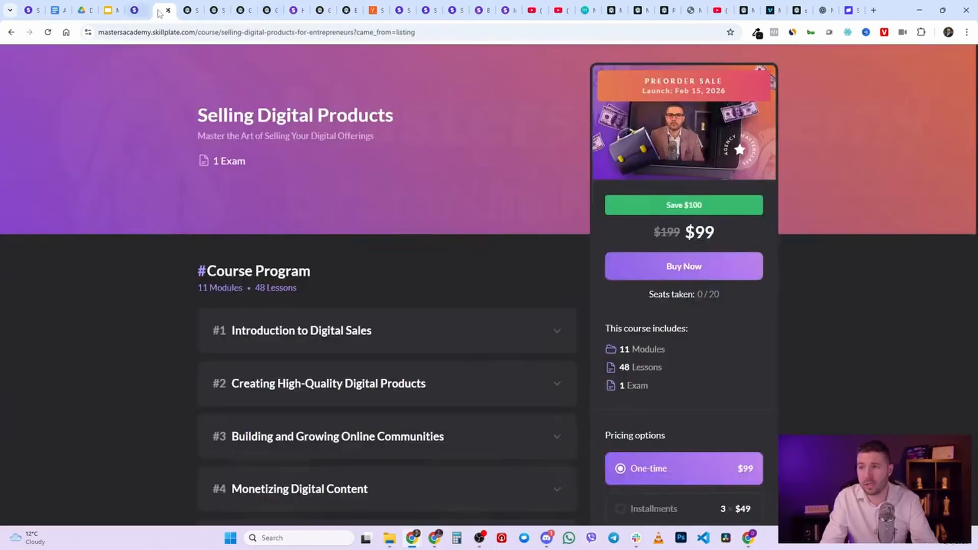
pyautogui.scroll(-1, 387, 294)
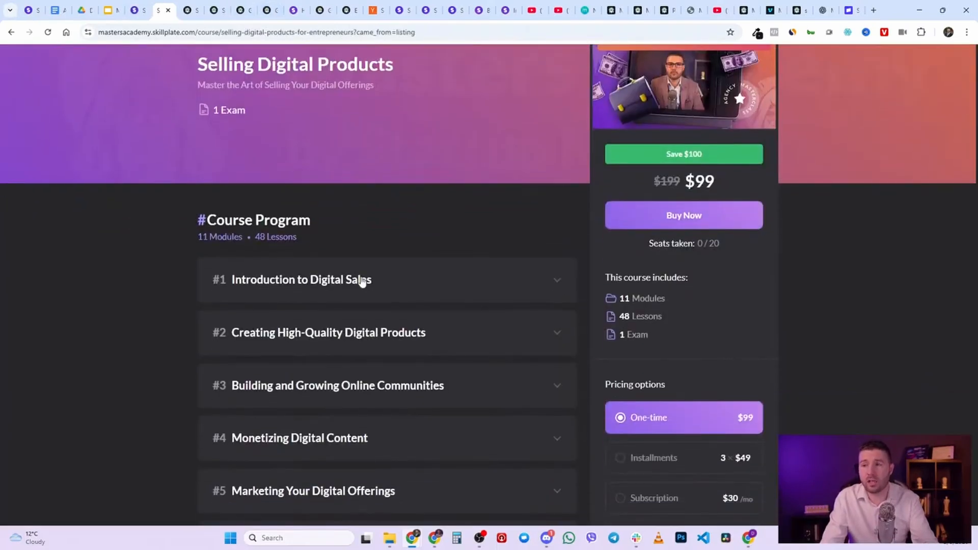
pyautogui.scroll(-2, 370, 285)
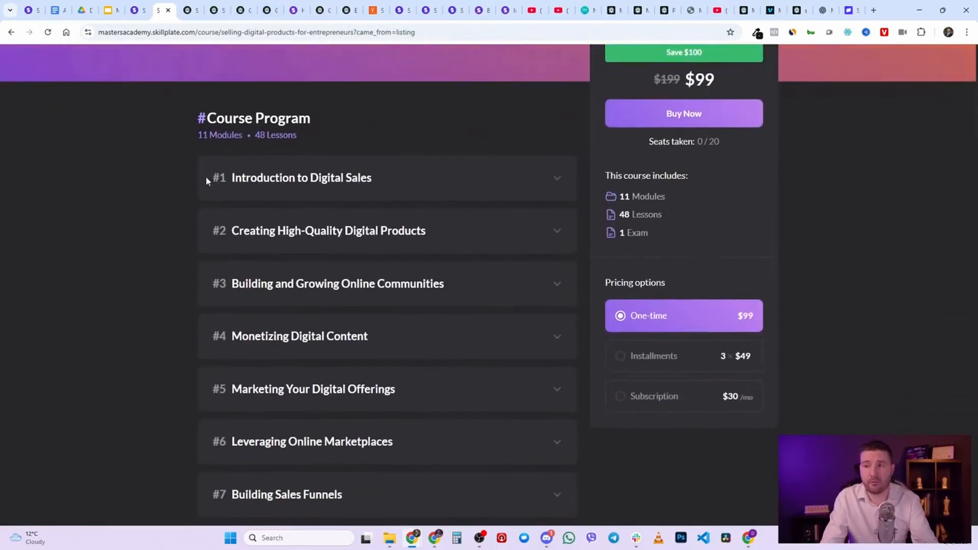
pyautogui.click(261, 183)
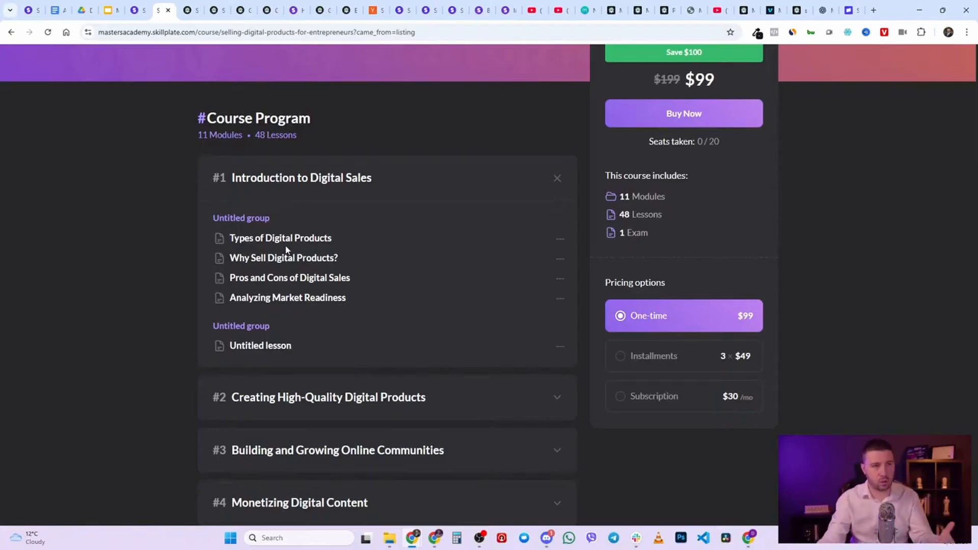
pyautogui.click(168, 10)
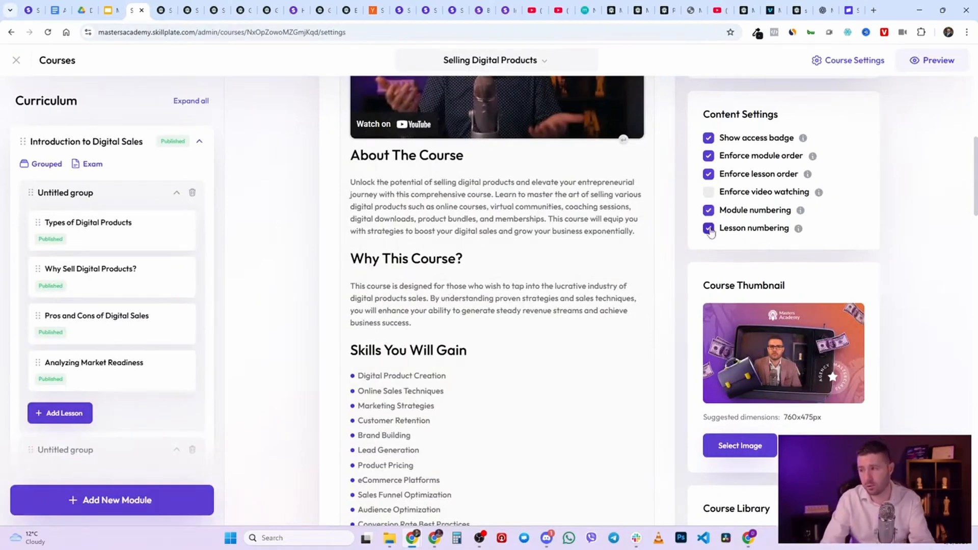
# Step: Enable the custom email for this course and open its template for customization
pyautogui.scroll(-2, 724, 271)
pyautogui.scroll(-8, 727, 275)
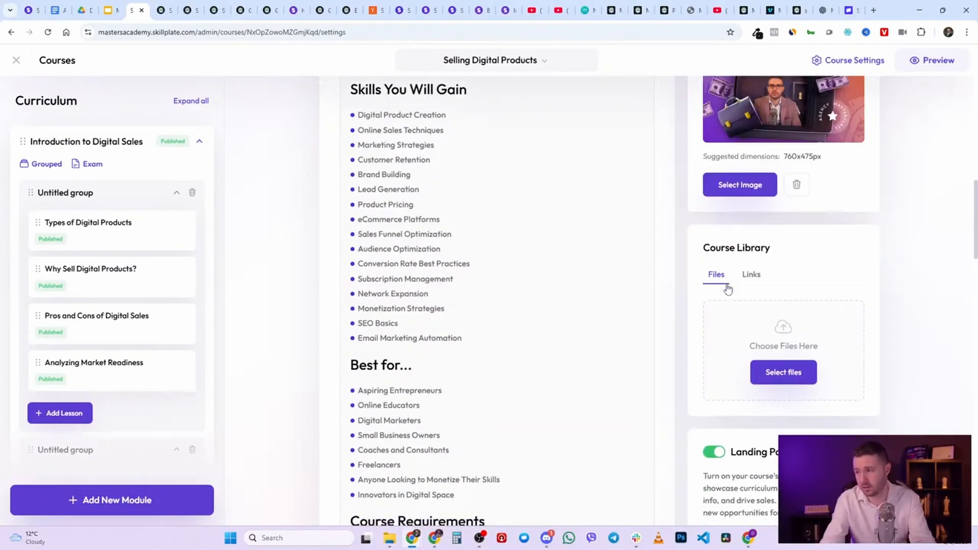
pyautogui.scroll(-4, 734, 279)
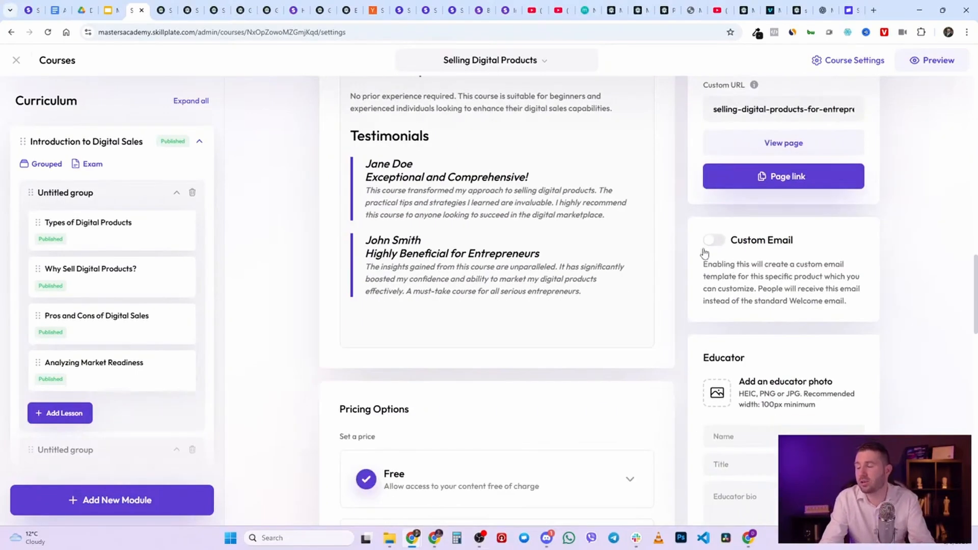
pyautogui.click(713, 240)
pyautogui.click(751, 325)
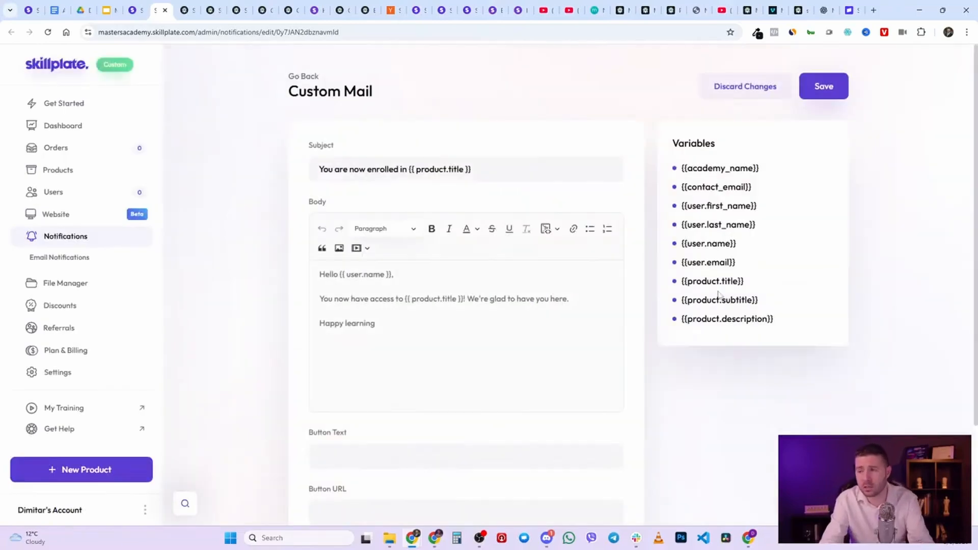
# Step: Examine the custom mail template's body text, button fields and variables, and return to the course settings without editing it
pyautogui.moveTo(422, 322); pyautogui.dragTo(293, 272)
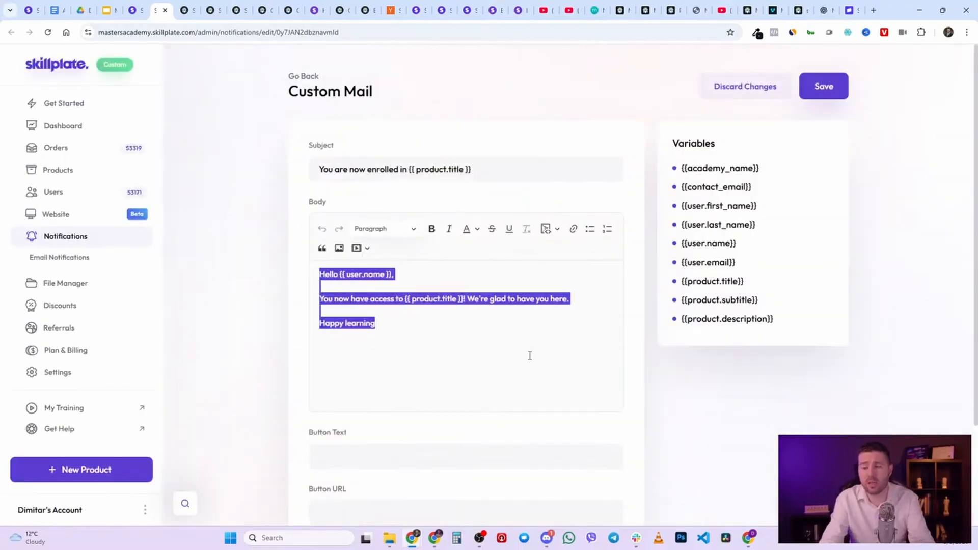
pyautogui.click(474, 348)
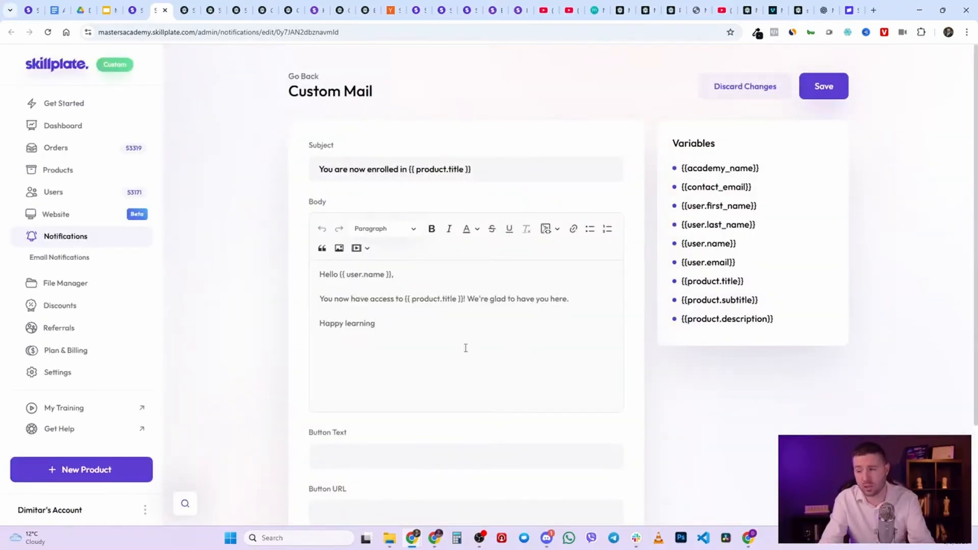
pyautogui.scroll(-3, 418, 277)
pyautogui.scroll(2, 487, 329)
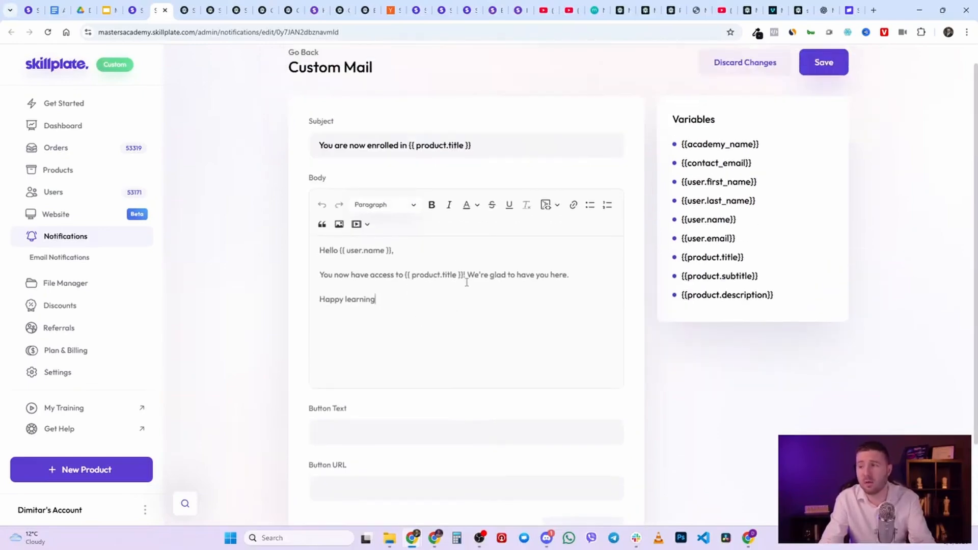
pyautogui.click(135, 11)
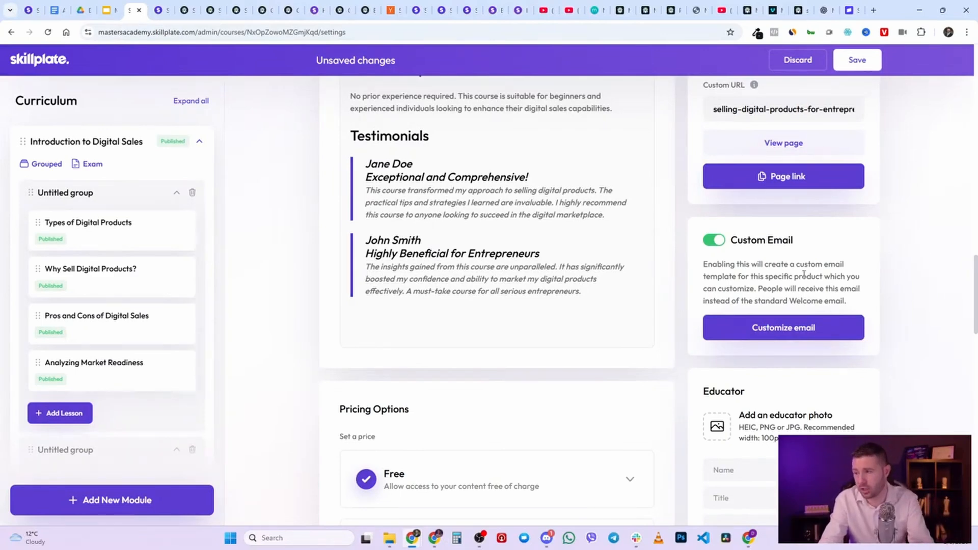
# Step: Fill in the educator's full name and set the educator title to Ceo of Skillplate
pyautogui.scroll(-4, 714, 272)
pyautogui.click(752, 263)
pyautogui.write('Di')
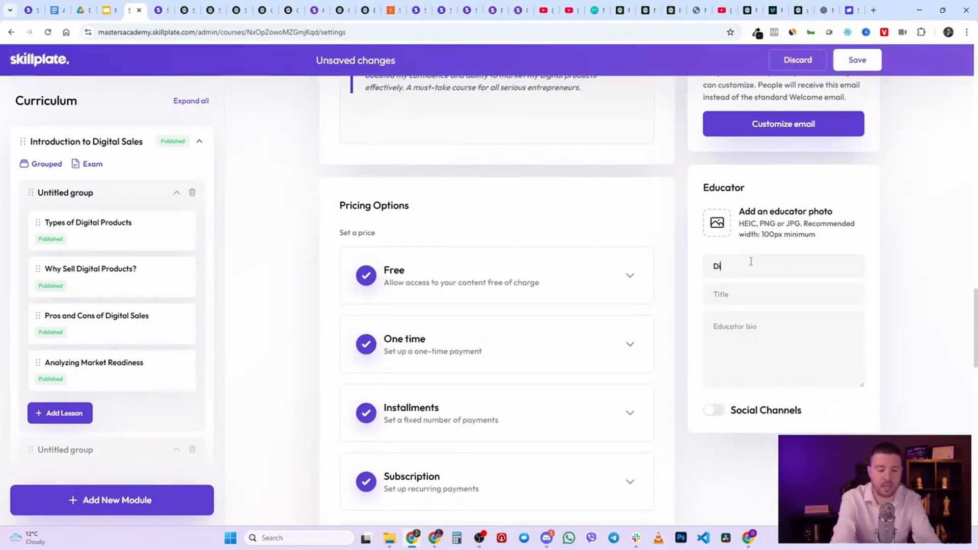
pyautogui.write('mitar Savov')
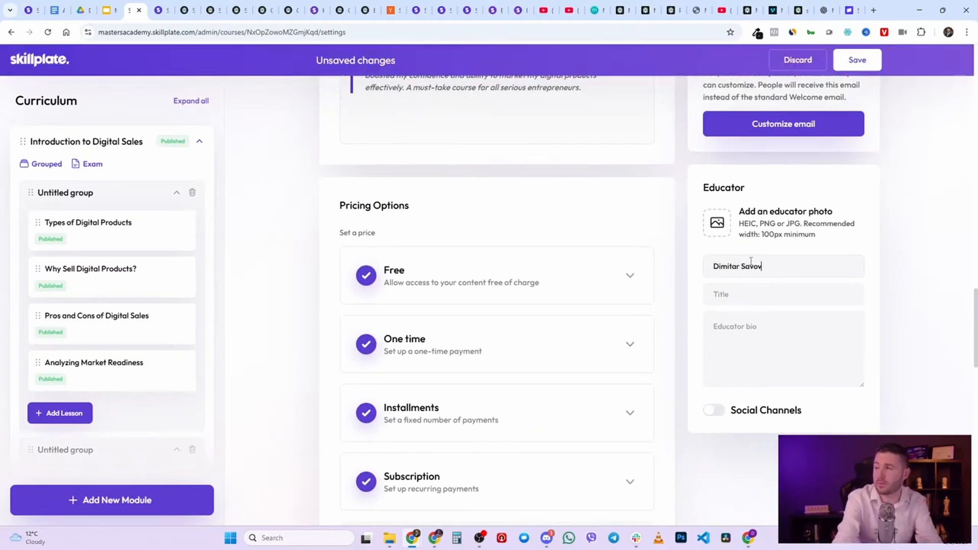
pyautogui.write('Ceo of Skillplate')
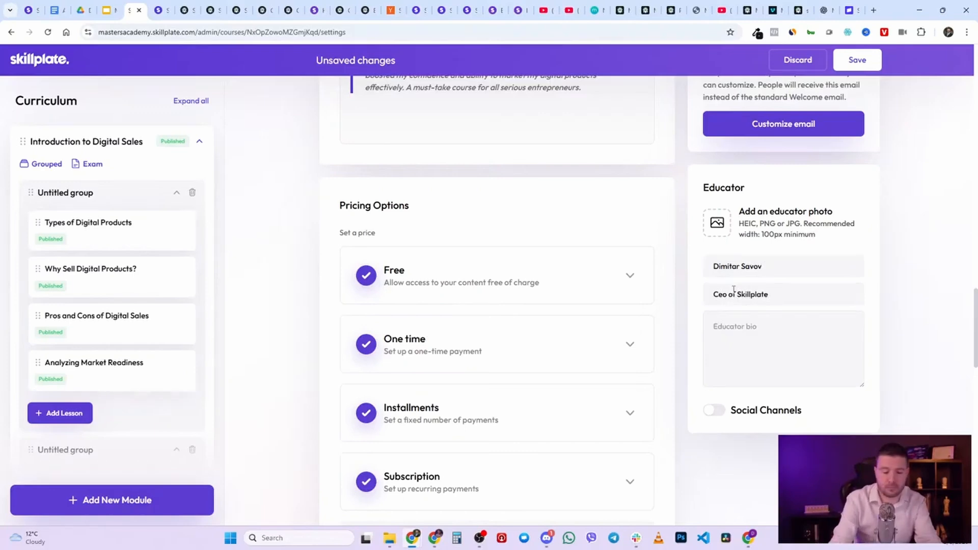
# Step: Fill in the educator bio with Bio, enable Social Channels and expand the YouTube entry
pyautogui.press('Tab')
pyautogui.write('Bio')
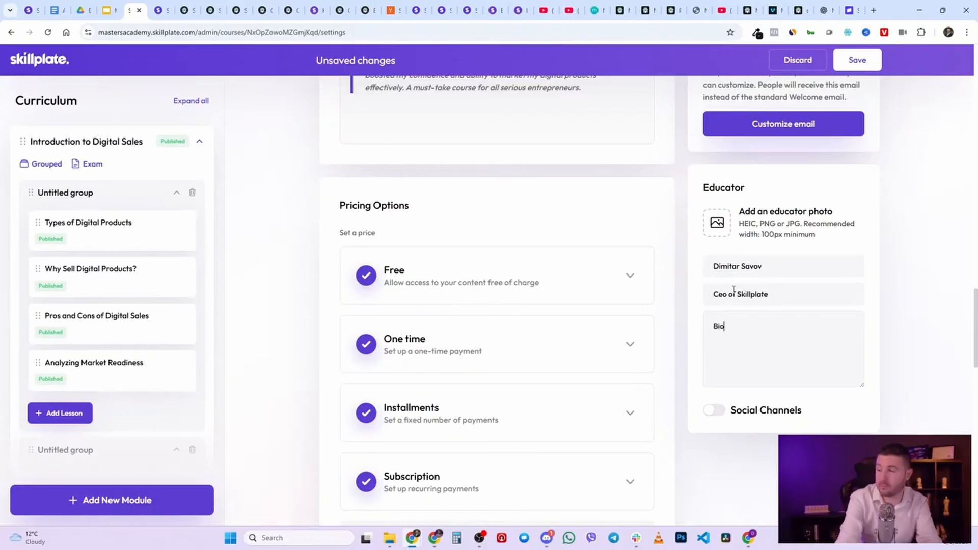
pyautogui.click(723, 414)
pyautogui.scroll(-2, 804, 387)
pyautogui.click(799, 395)
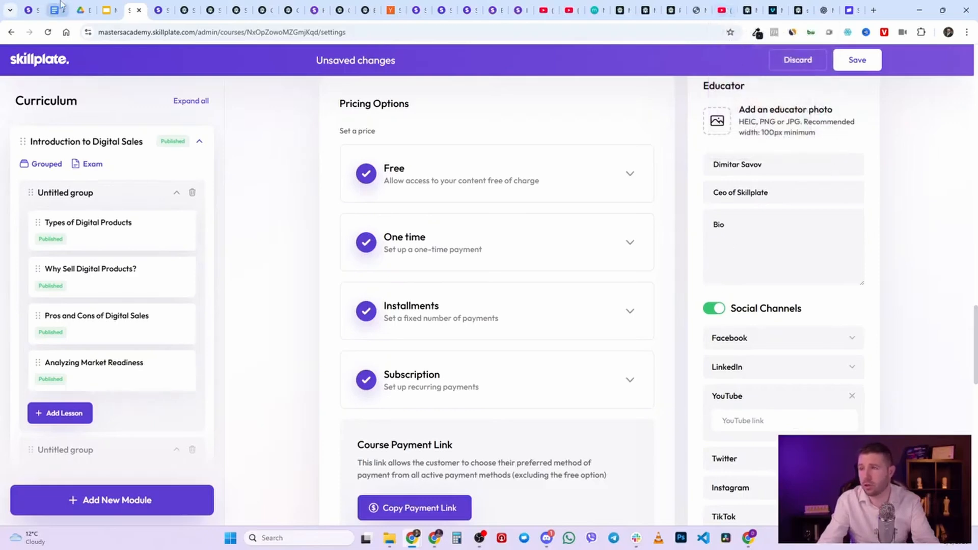
# Step: Copy the Skillplate YouTube channel link from the Get Started page and paste it into a new browser tab's address bar
pyautogui.click(161, 11)
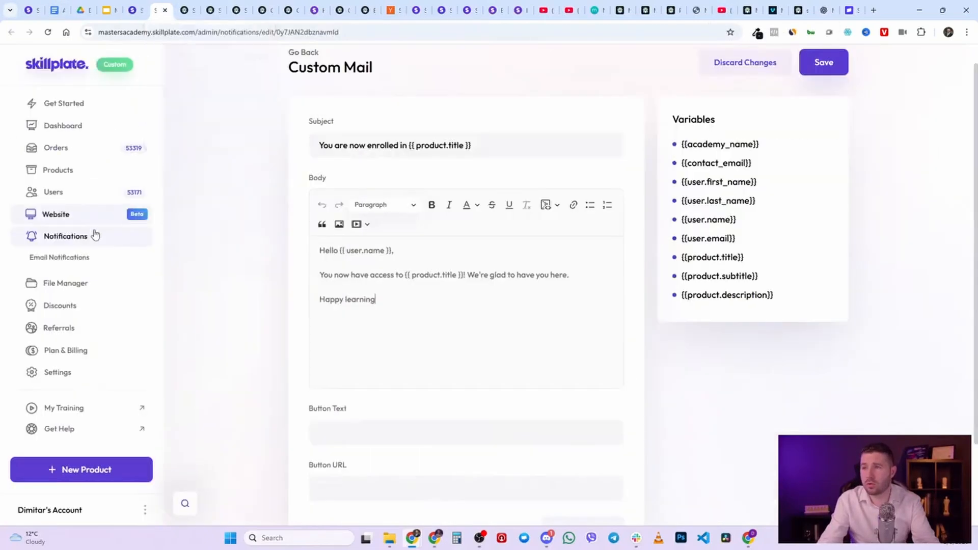
pyautogui.click(89, 105)
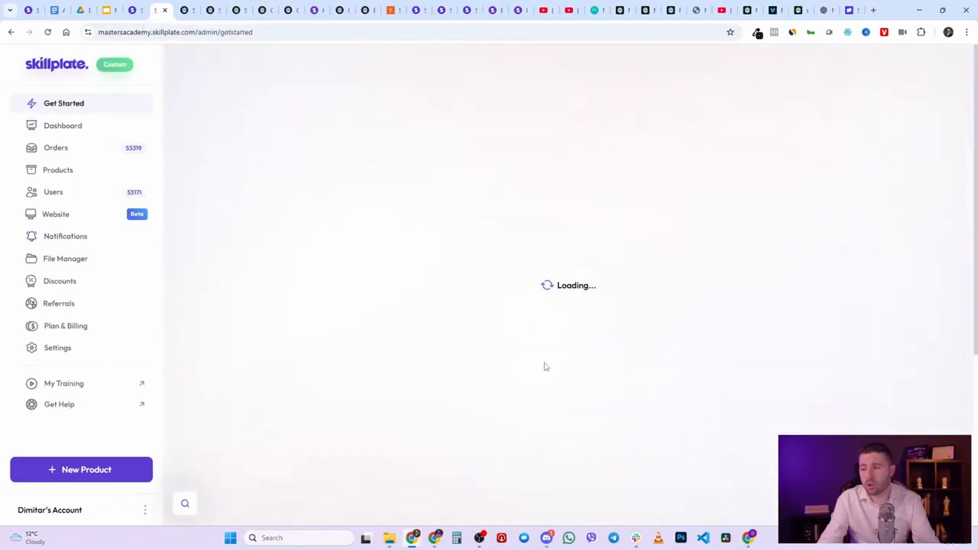
pyautogui.scroll(-5, 800, 371)
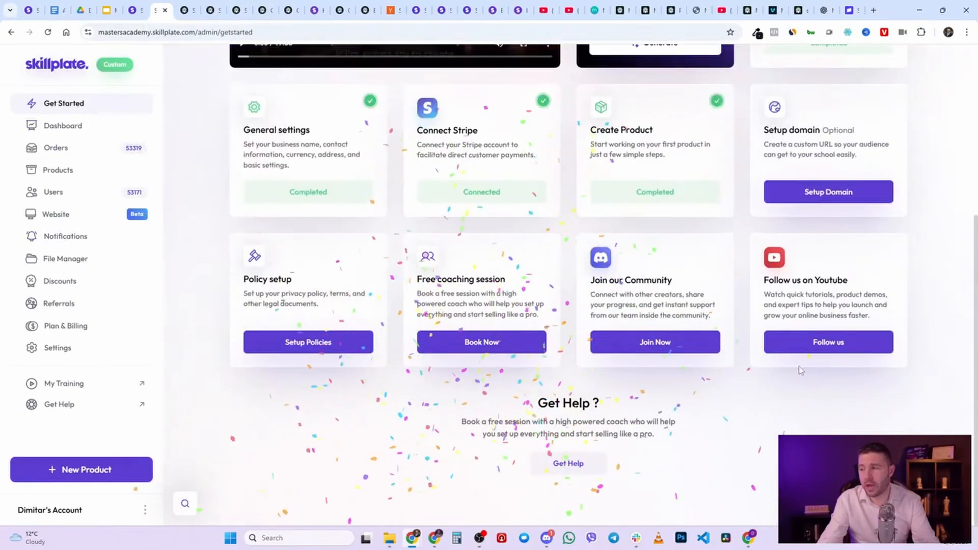
pyautogui.rightClick(816, 340)
pyautogui.click(863, 447)
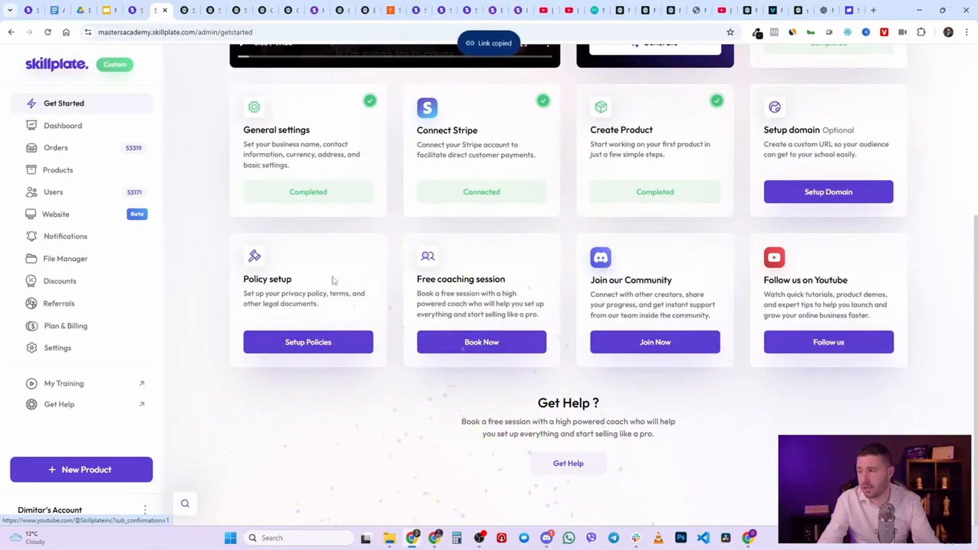
pyautogui.click(873, 11)
pyautogui.hotkey('ctrl', 'v')
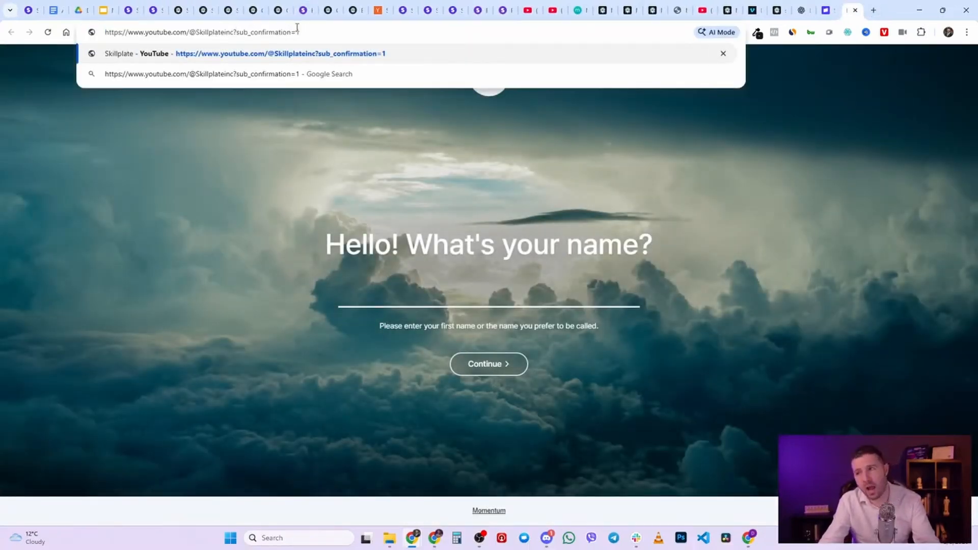
# Step: Paste the YouTube channel link into the educator's YouTube link in the course settings and save the changes
pyautogui.click(130, 10)
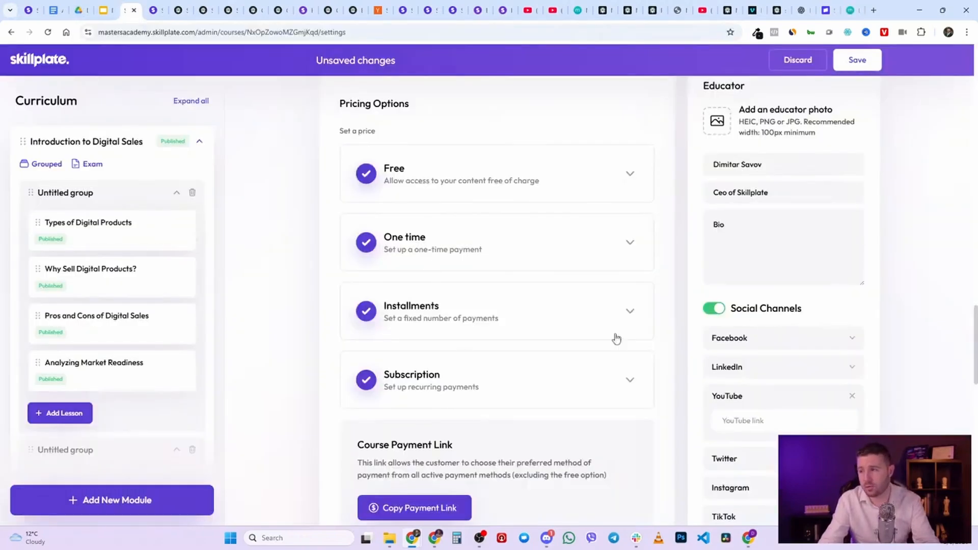
pyautogui.hotkey('ctrl', 'v')
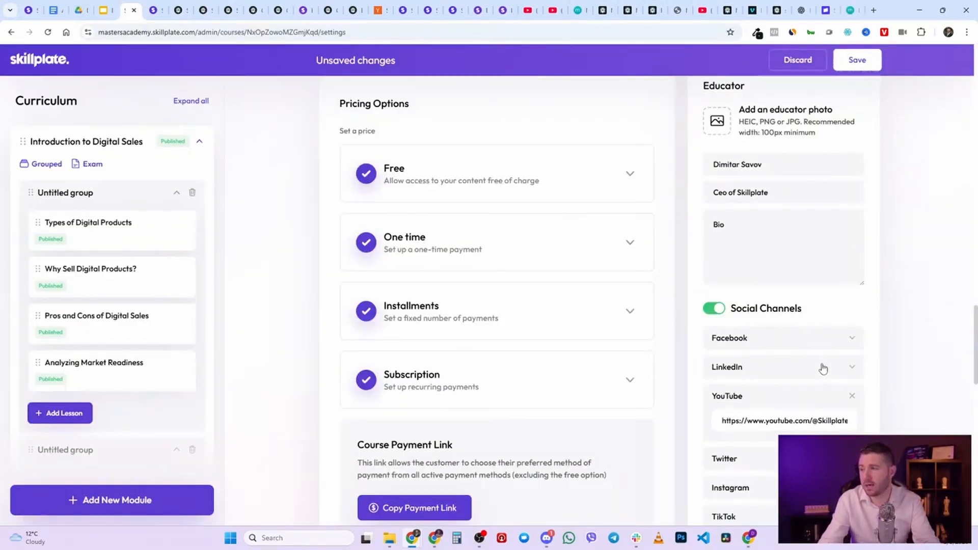
pyautogui.click(857, 59)
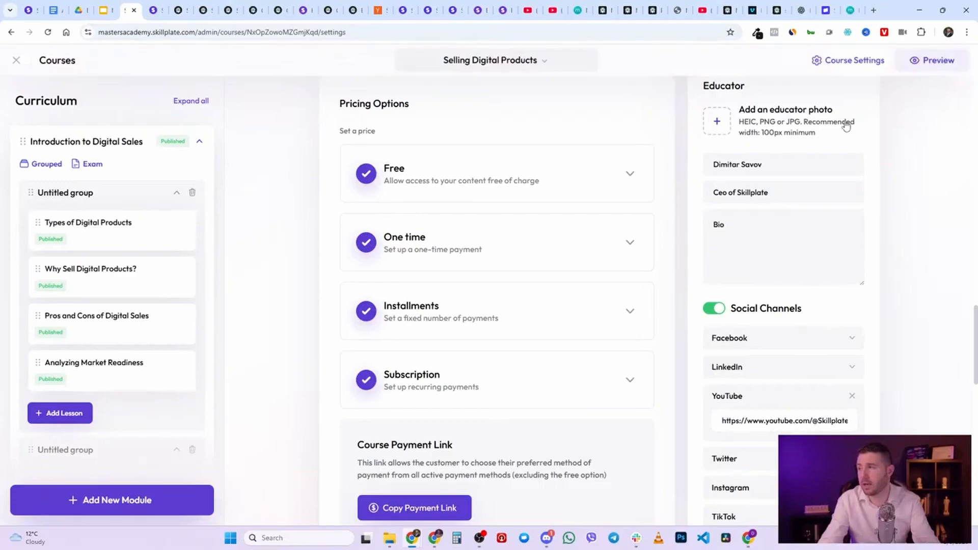
# Step: Reload the Selling Digital Products landing page and check how its Educator section is presented
pyautogui.click(151, 10)
pyautogui.click(48, 31)
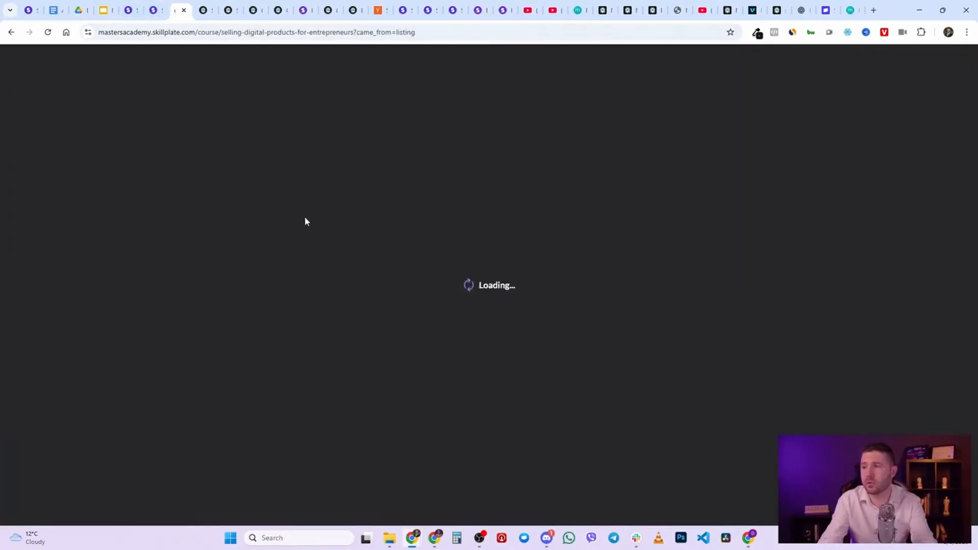
pyautogui.scroll(-20, 305, 209)
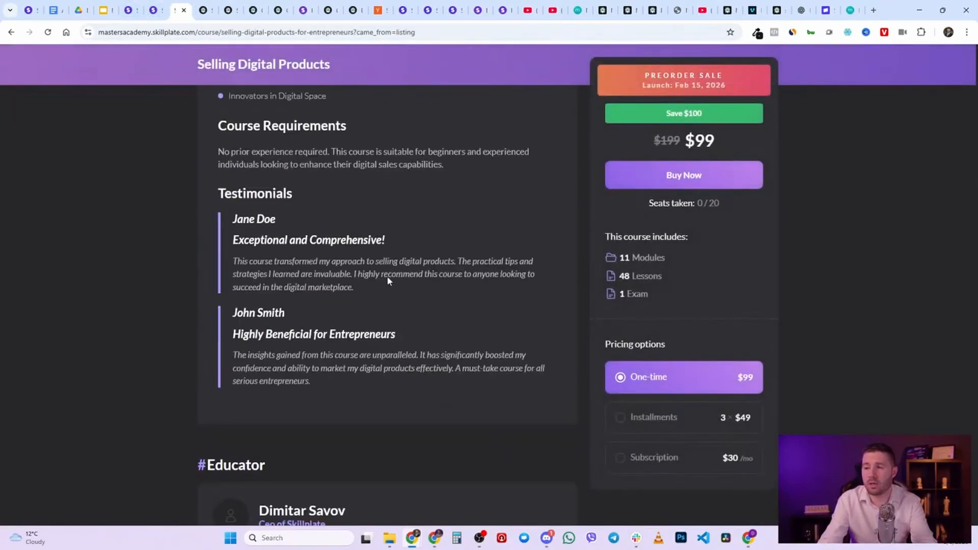
pyautogui.scroll(-6, 387, 283)
pyautogui.scroll(3, 387, 285)
pyautogui.scroll(20, 698, 178)
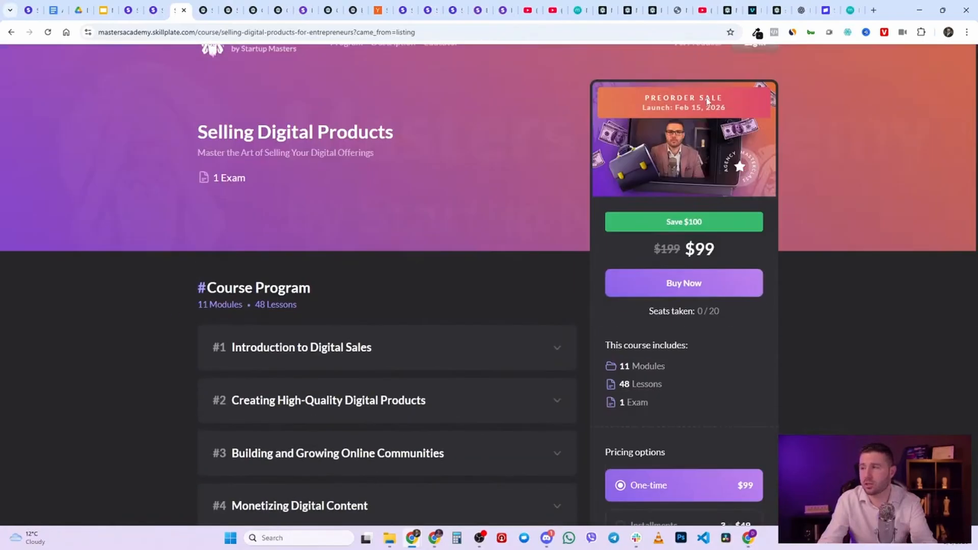
# Step: Open the Facebook & Instagram Ads course from the all-products listing and examine its educator bio, social links and resources list
pyautogui.scroll(1, 713, 153)
pyautogui.click(697, 77)
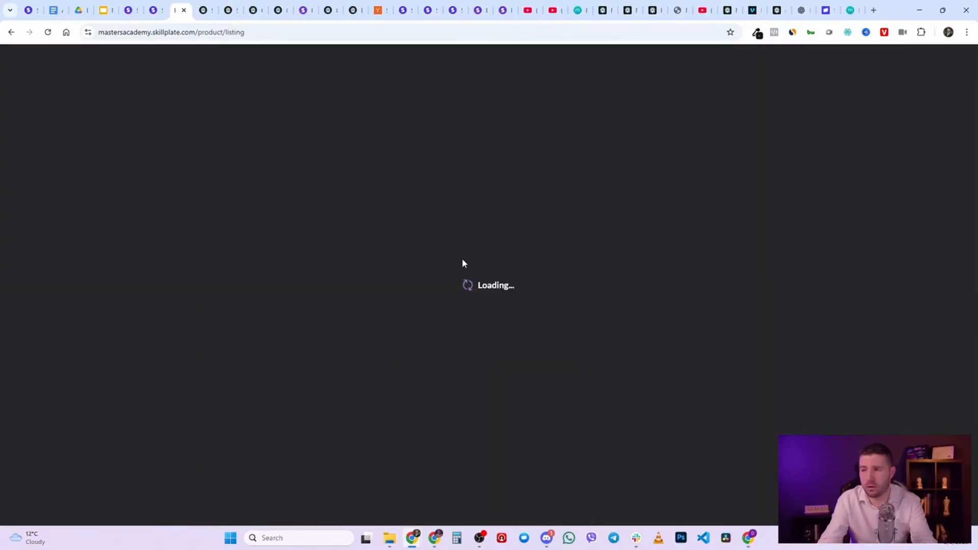
pyautogui.scroll(-10, 458, 280)
pyautogui.scroll(-5, 663, 334)
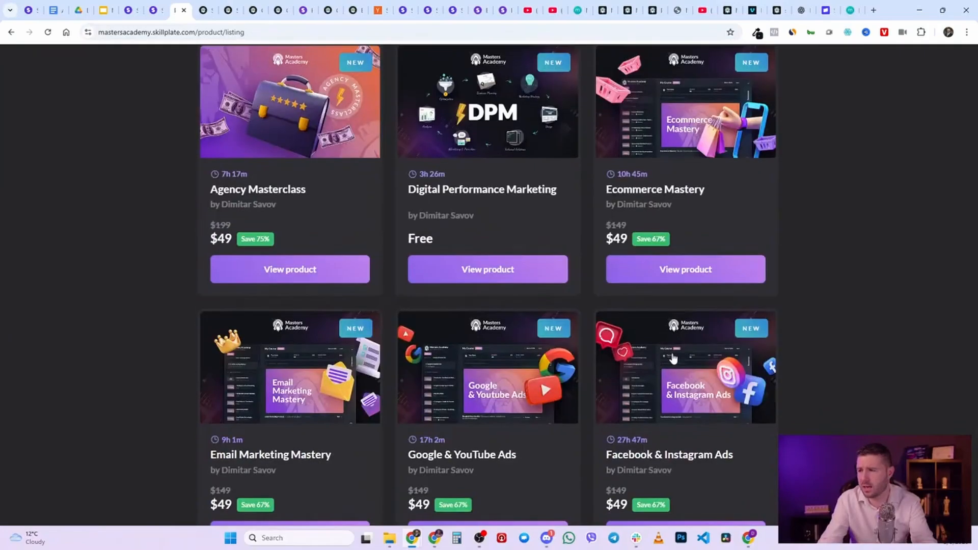
pyautogui.click(688, 336)
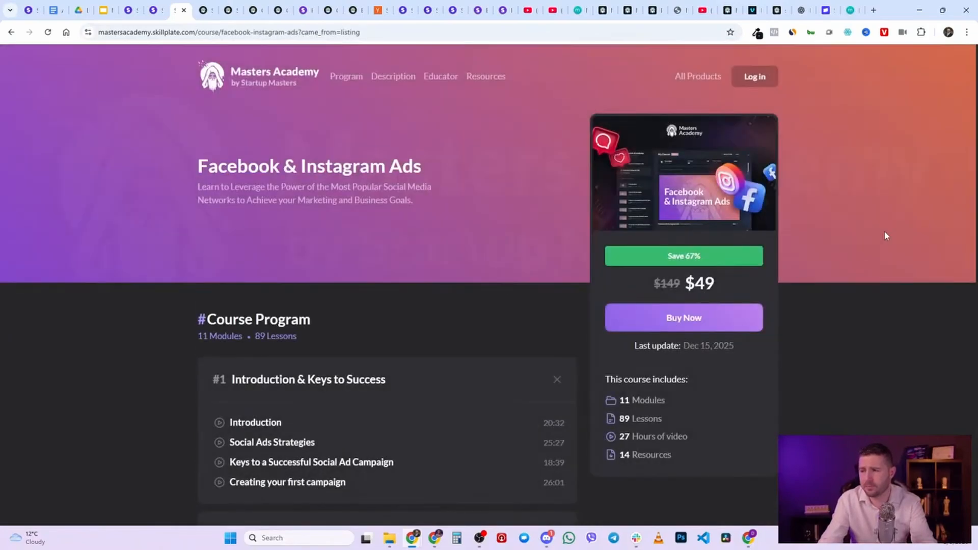
pyautogui.scroll(-12, 884, 236)
pyautogui.scroll(-15, 873, 322)
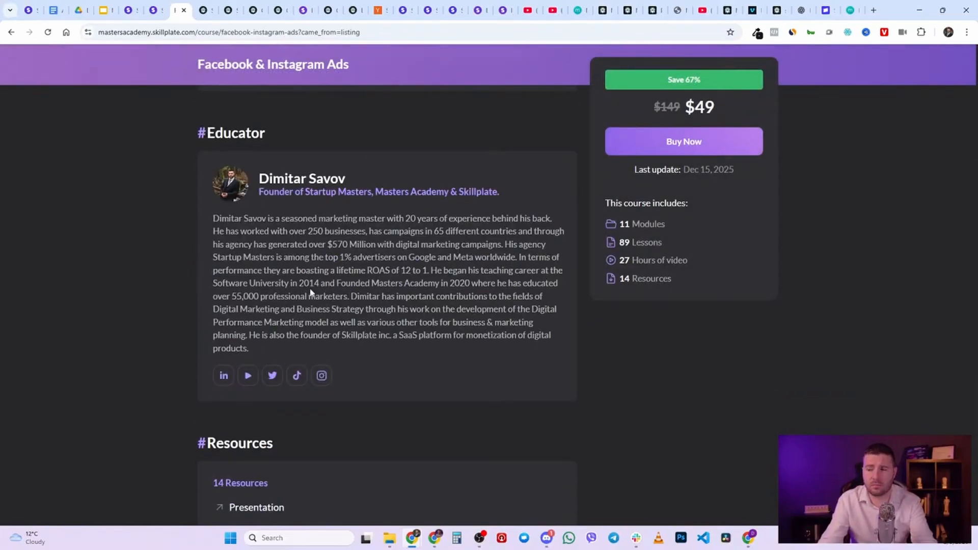
pyautogui.scroll(-7, 311, 291)
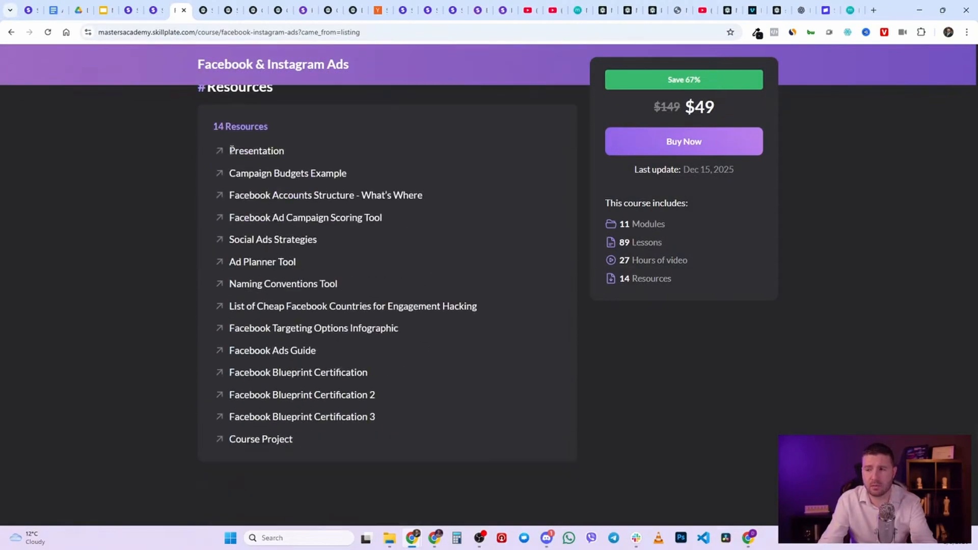
pyautogui.moveTo(231, 150); pyautogui.dragTo(441, 424)
pyautogui.scroll(5, 500, 335)
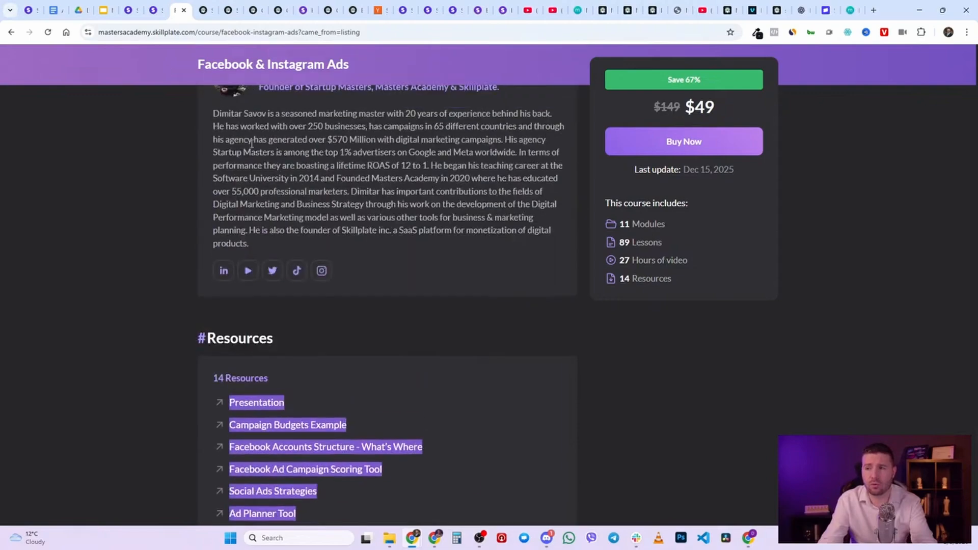
# Step: Return to the Selling Digital Products settings and look over the Discord Community section and the main course information
pyautogui.click(130, 11)
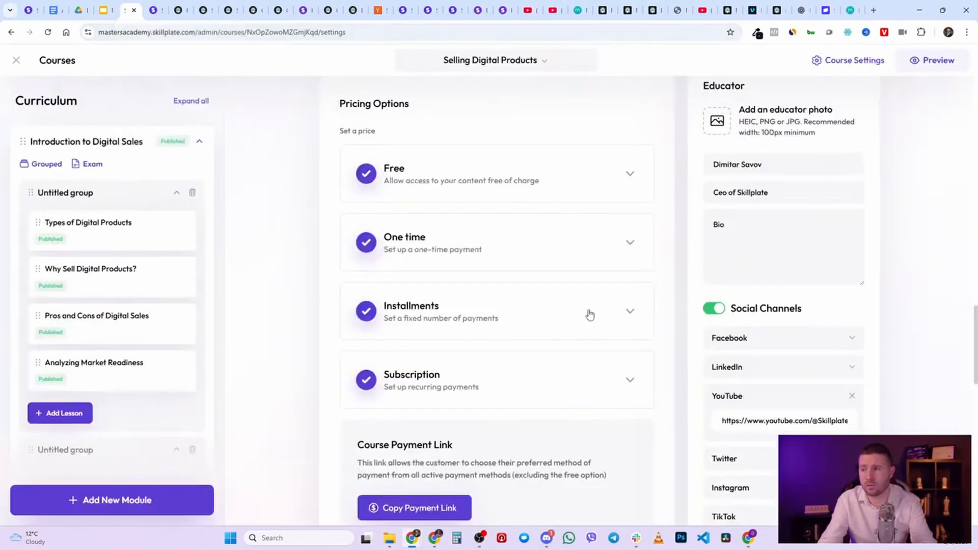
pyautogui.scroll(-8, 665, 328)
pyautogui.scroll(10, 806, 328)
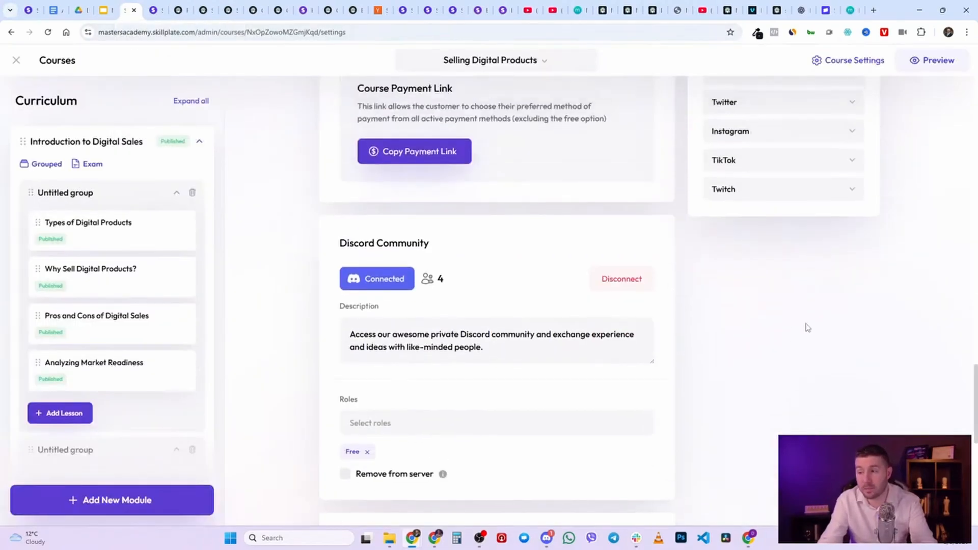
pyautogui.scroll(8, 801, 326)
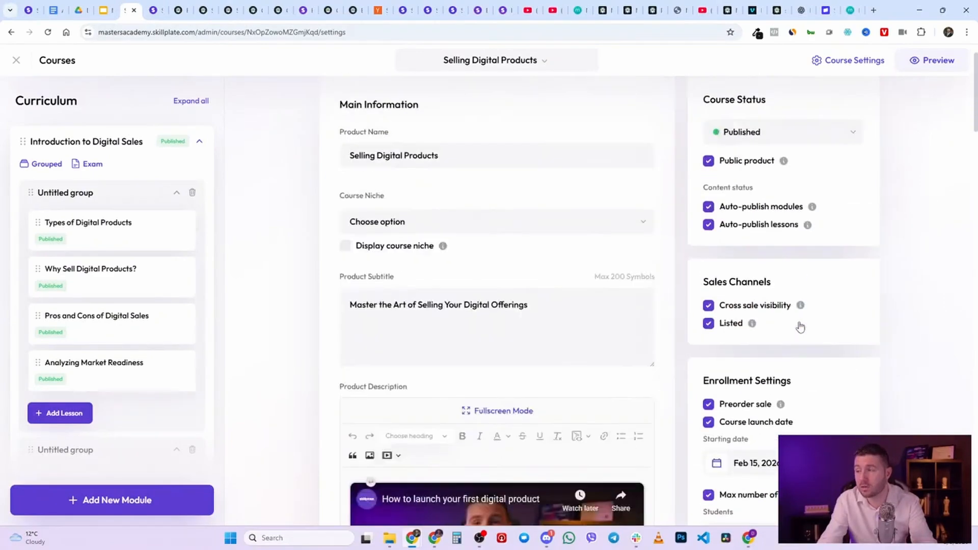
# Step: Switch to the student's exam result page, go back to the Business Strategy course and open the student's My Products list
pyautogui.click(179, 8)
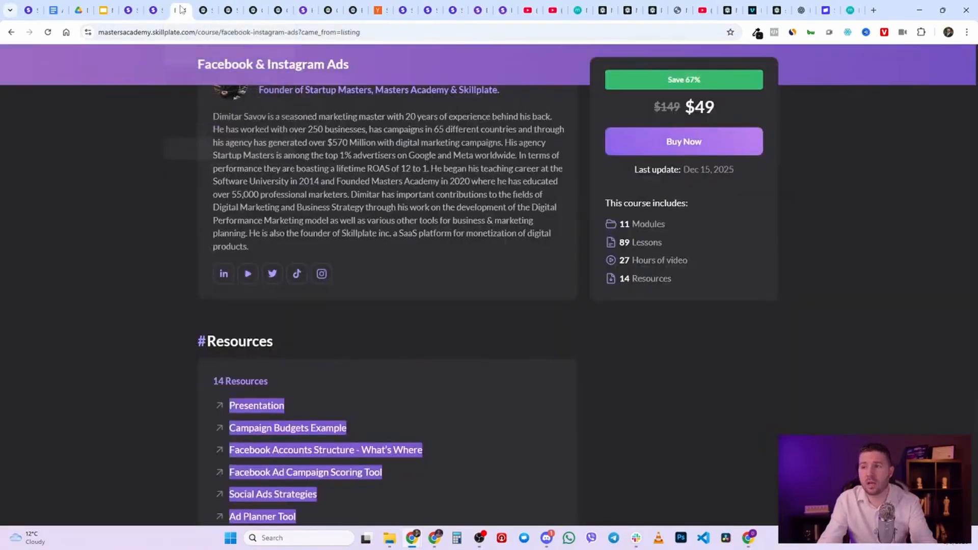
pyautogui.click(252, 11)
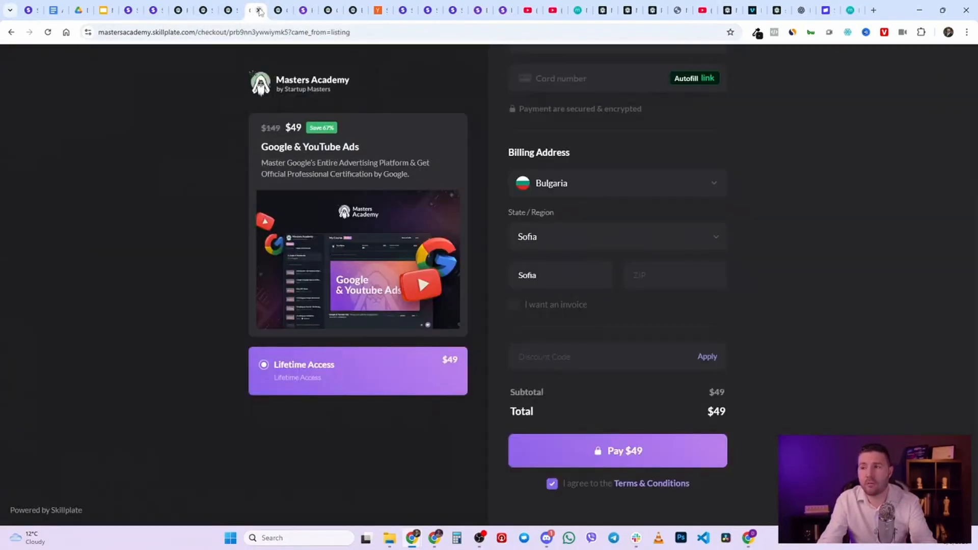
pyautogui.click(377, 10)
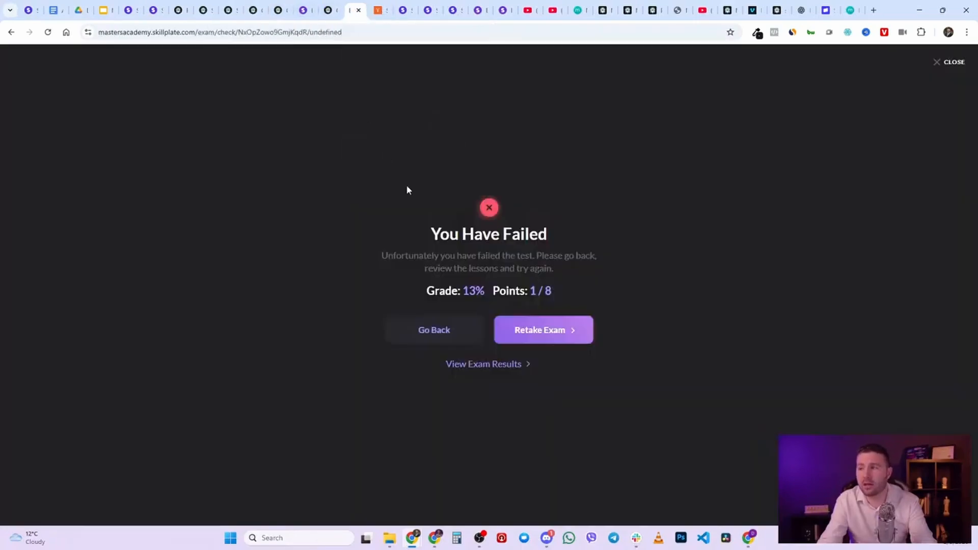
pyautogui.click(431, 333)
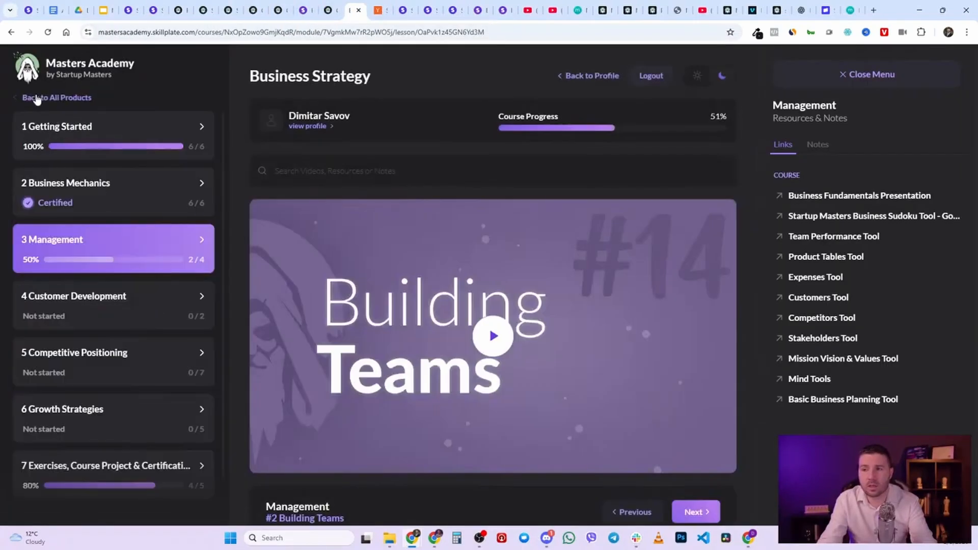
pyautogui.click(35, 96)
pyautogui.scroll(-1, 311, 181)
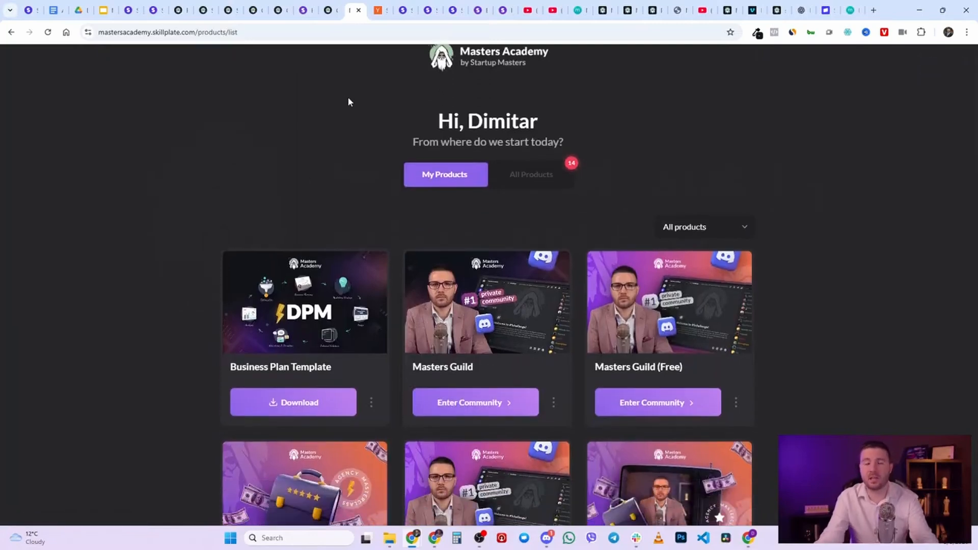